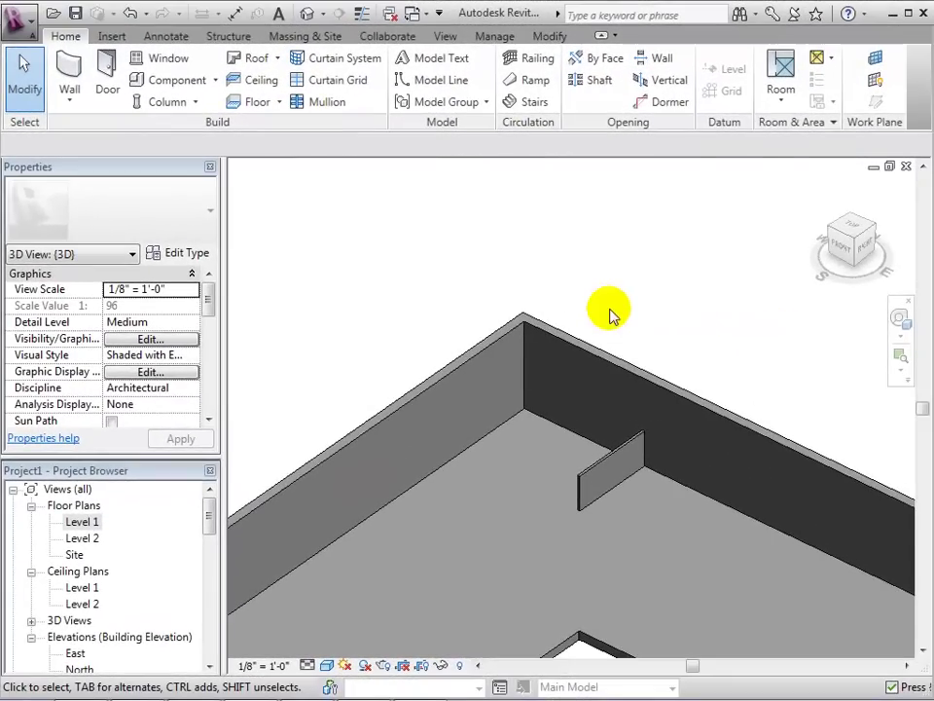
Step: In the Level 1 floor plan, place a 24" x 24" x 34" Dishwasher against the back wall, about 6'-0" from the short partition
{"action": "scroll", "coordinate": [626, 317], "scroll_direction": "down", "scroll_amount": 3}
{"action": "middle_click_drag", "start_coordinate": [626, 317], "coordinate": [626, 242]}
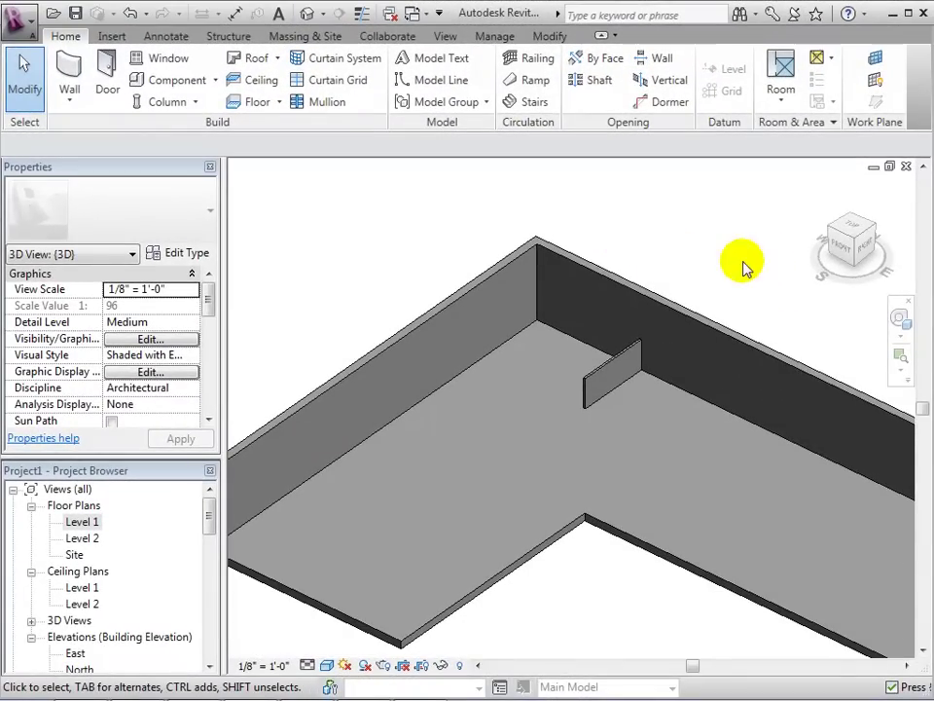
{"action": "left_click_drag", "start_coordinate": [851, 255], "coordinate": [820, 261]}
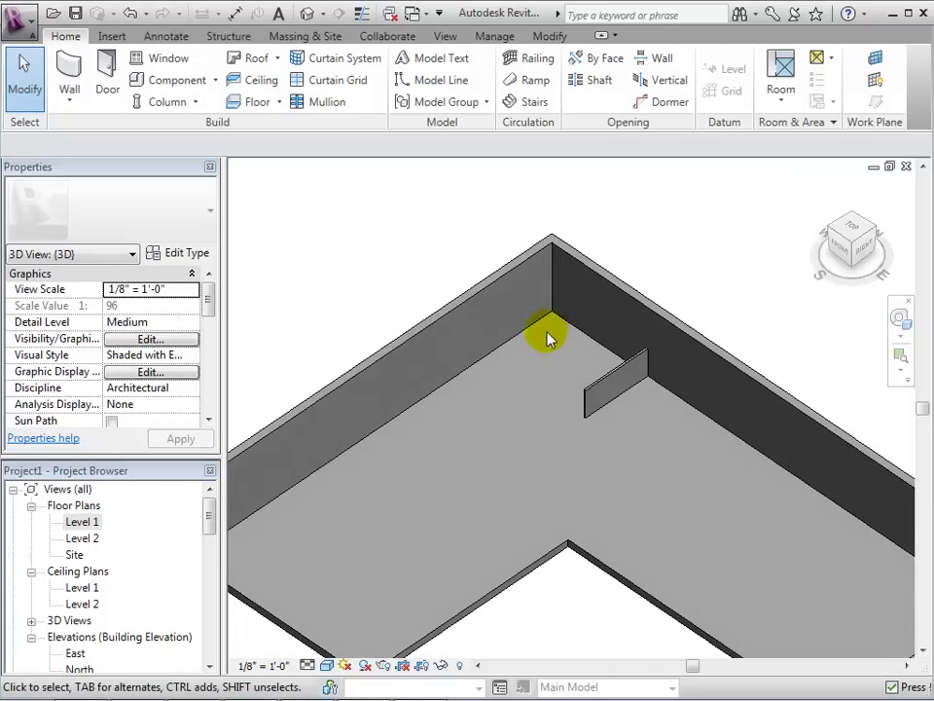
{"action": "scroll", "coordinate": [547, 334], "scroll_direction": "up", "scroll_amount": 5}
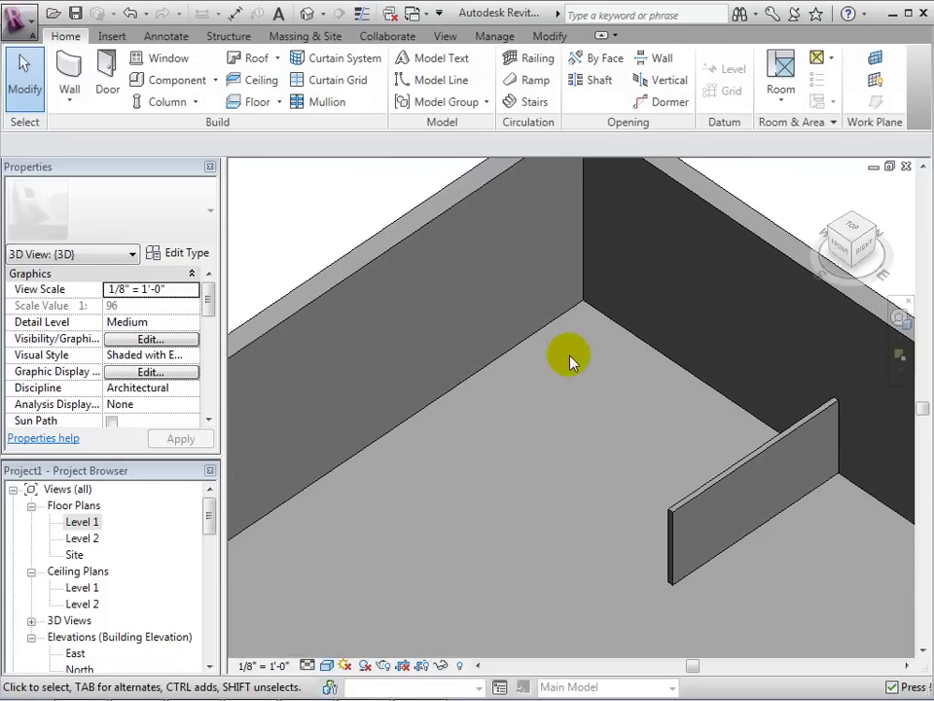
{"action": "double_click", "coordinate": [86, 523]}
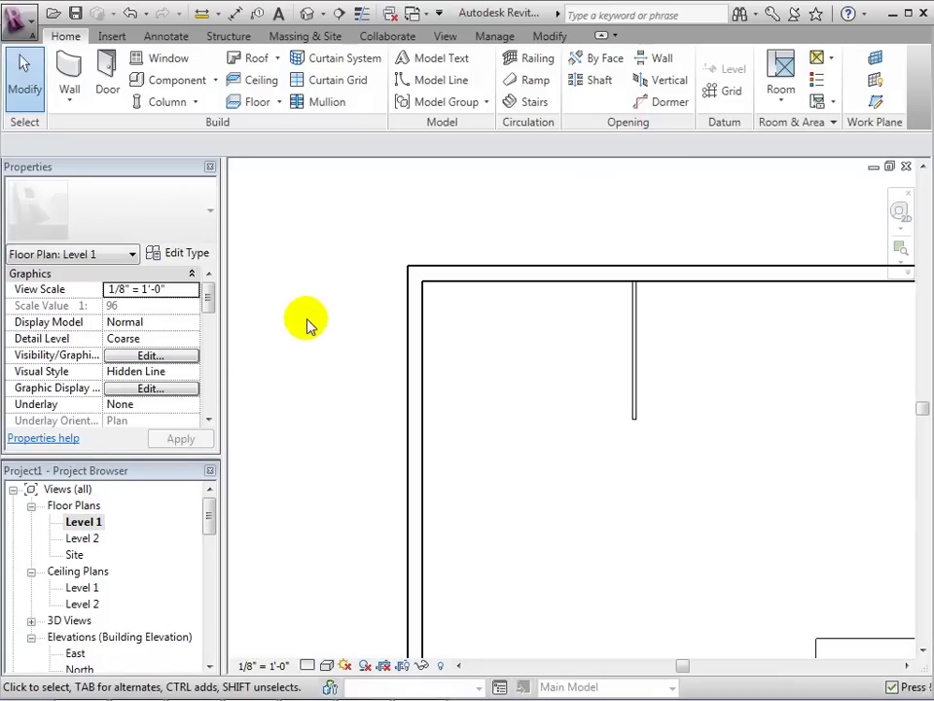
{"action": "left_click", "coordinate": [187, 82]}
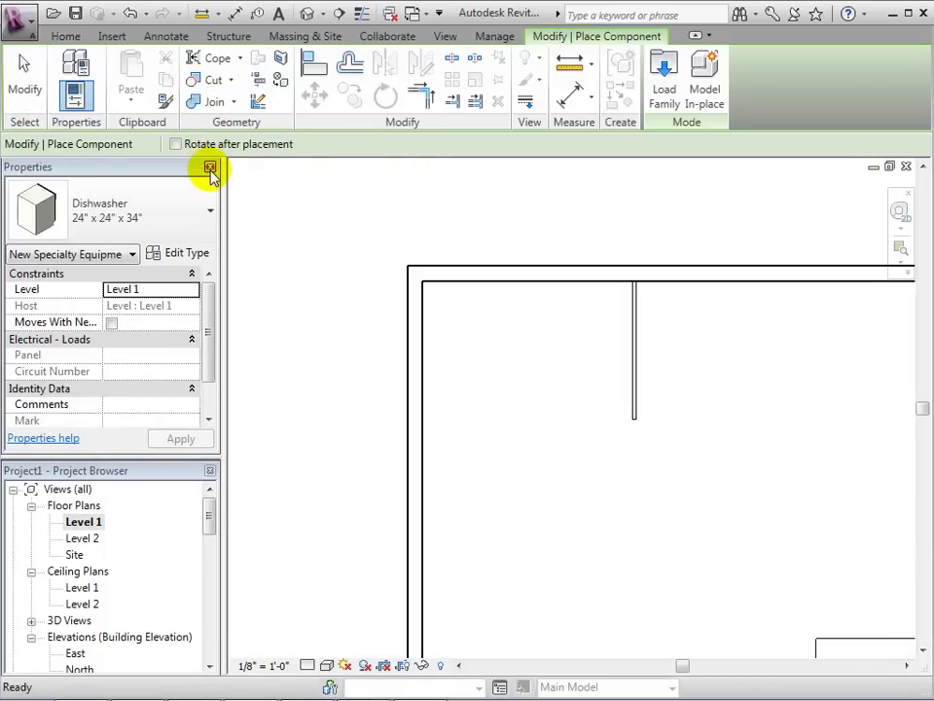
{"action": "left_click", "coordinate": [509, 305]}
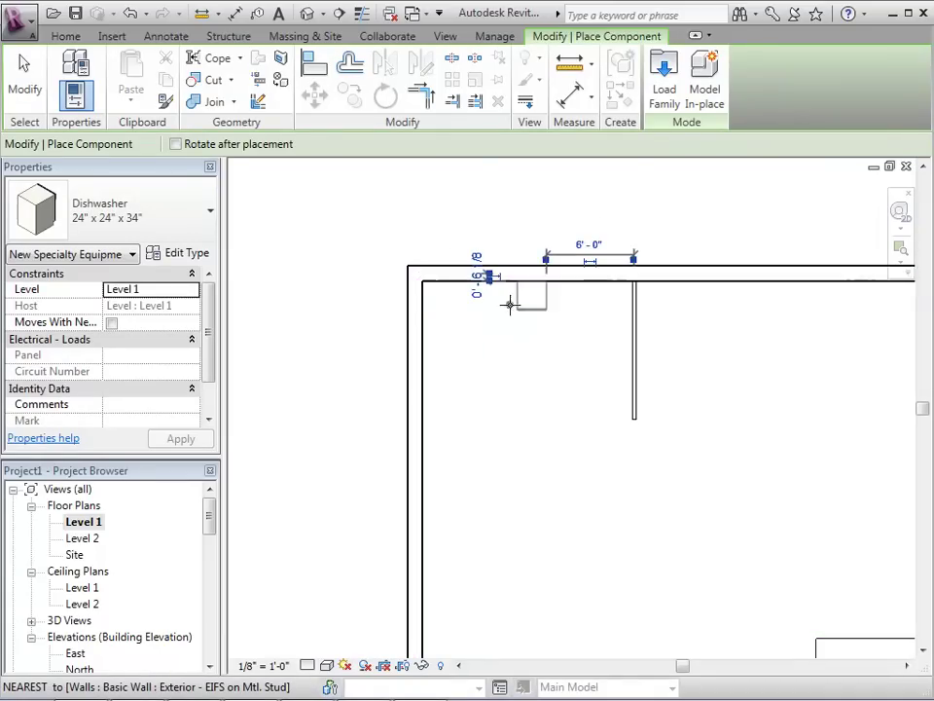
Step: Place a 30" x 32" RH Refrigerator against the side wall, about 5'-0" from the back wall
{"action": "left_click", "coordinate": [206, 214]}
{"action": "left_click_drag", "start_coordinate": [207, 285], "coordinate": [208, 347]}
{"action": "left_click", "coordinate": [78, 396]}
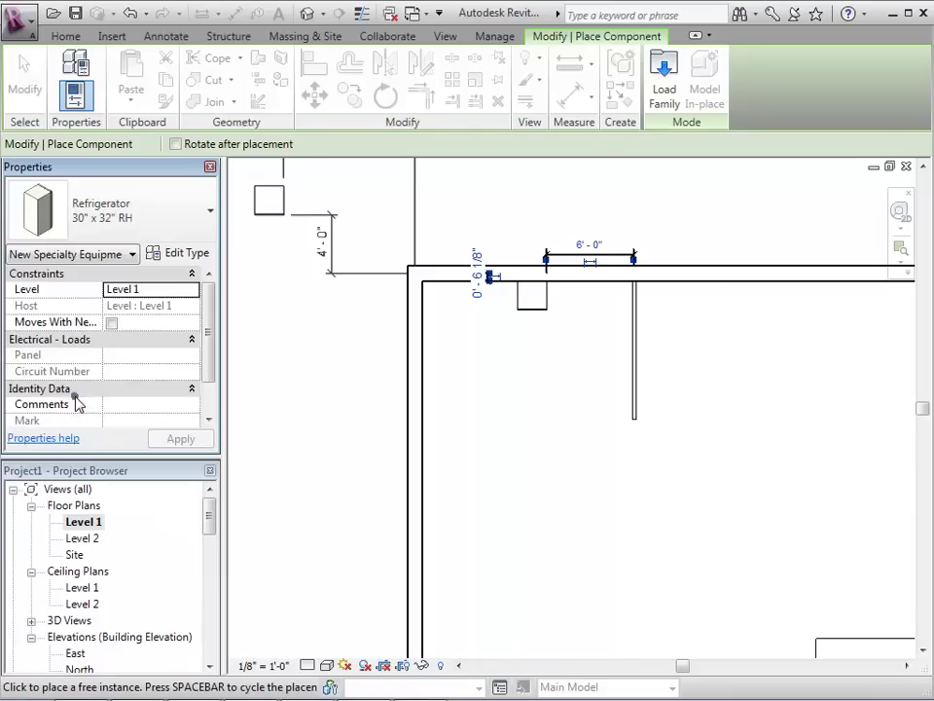
{"action": "left_click", "coordinate": [442, 366]}
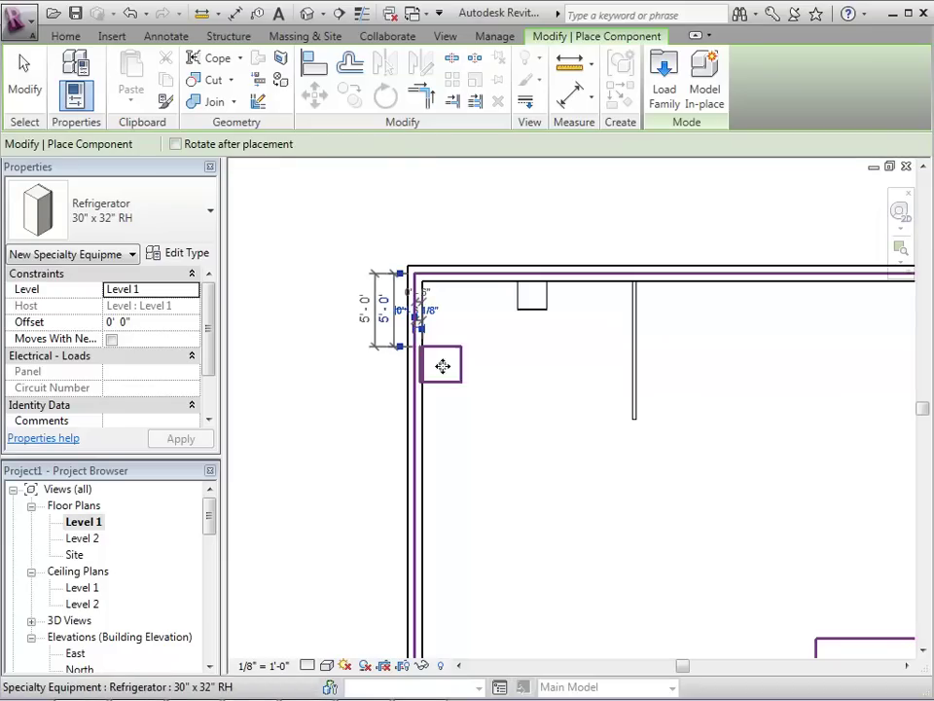
Step: Place a 42" x 21" Sink Kitchen-Double in the open floor area, about 7'-0" from the refrigerator wall
{"action": "left_click", "coordinate": [208, 222]}
{"action": "left_click_drag", "start_coordinate": [208, 350], "coordinate": [194, 467]}
{"action": "left_click", "coordinate": [63, 499]}
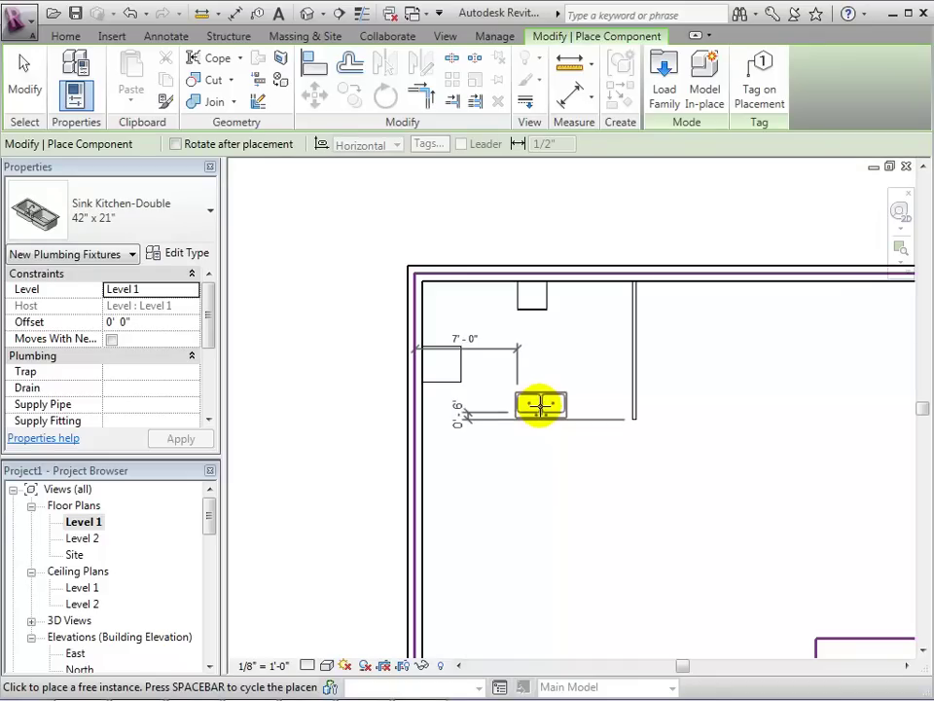
{"action": "left_click", "coordinate": [540, 404]}
{"action": "left_click", "coordinate": [500, 334]}
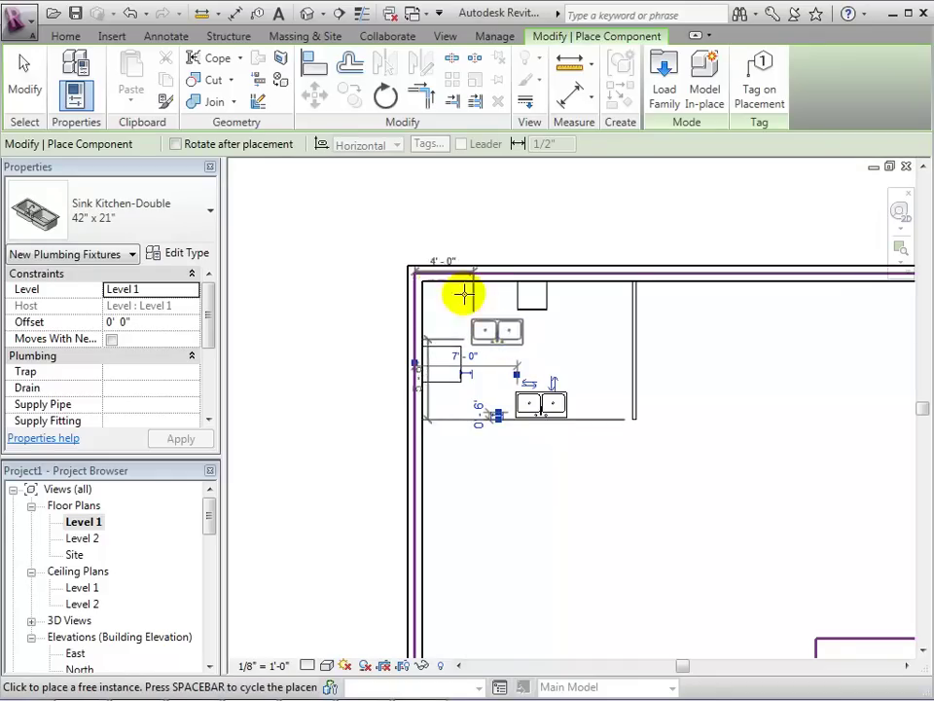
Step: Open the default 3D view, end component placement and examine the refrigerator, dishwasher and sink from above
{"action": "left_click", "coordinate": [308, 14]}
{"action": "left_click", "coordinate": [21, 84]}
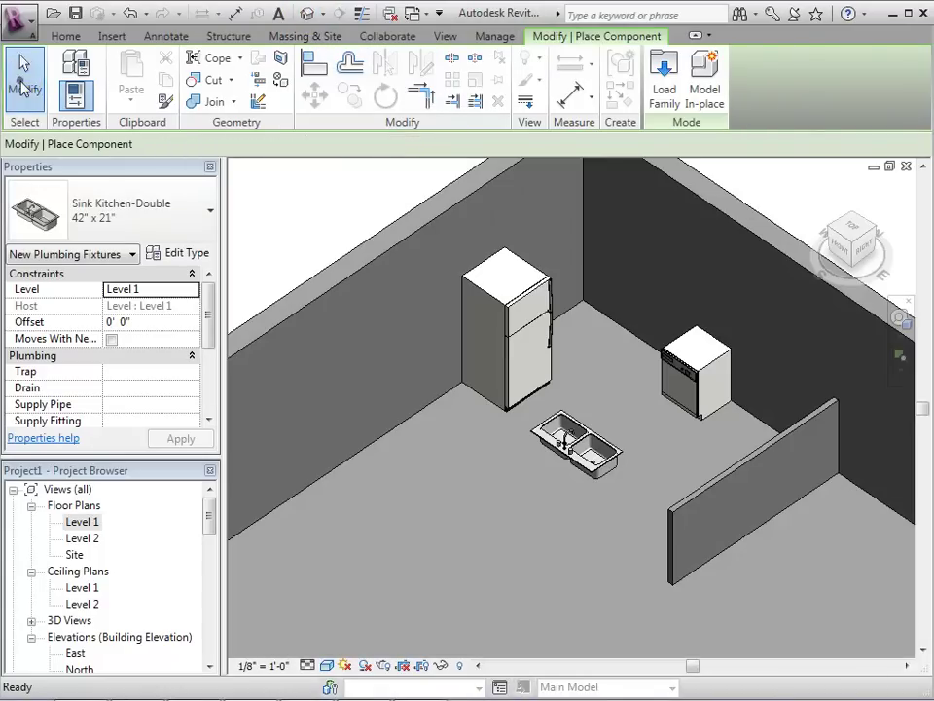
{"action": "scroll", "coordinate": [789, 288], "scroll_direction": "down", "scroll_amount": 1}
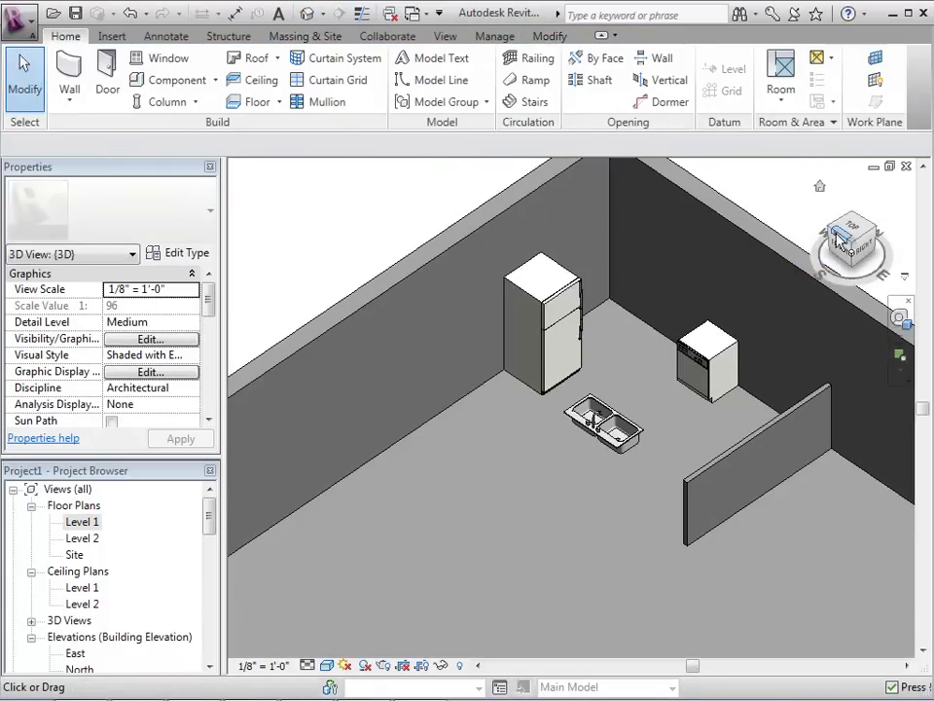
{"action": "mouse_move", "coordinate": [839, 242]}
{"action": "left_mouse_down"}
{"action": "mouse_move", "coordinate": [851, 266]}
{"action": "mouse_move", "coordinate": [844, 251]}
{"action": "left_mouse_up"}
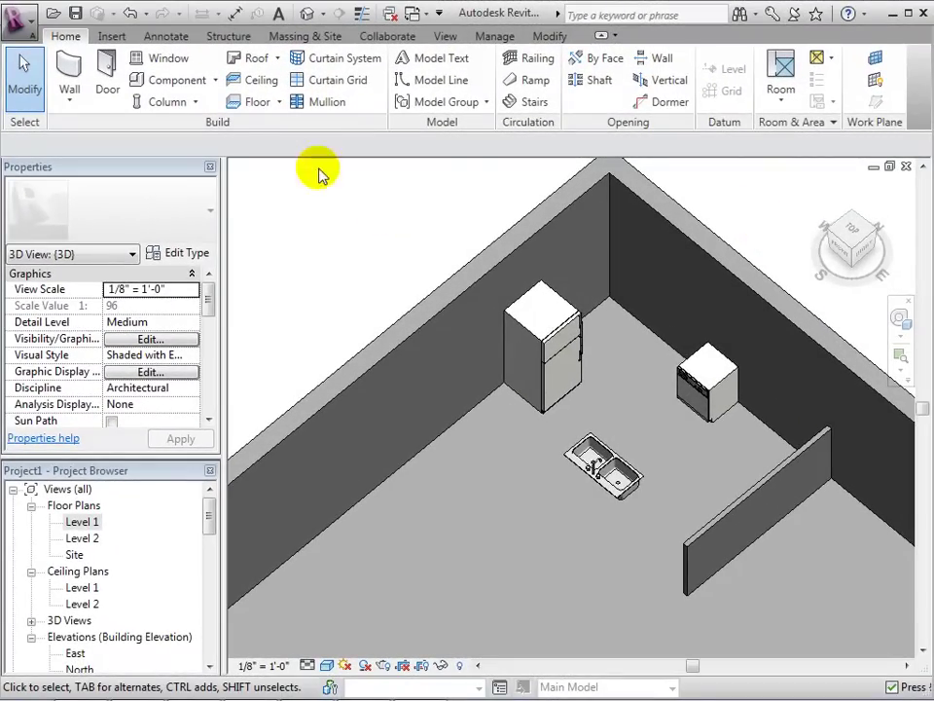
Step: Create an in-place model in the Furniture Systems category and name it Kitchen Counter
{"action": "left_click", "coordinate": [214, 81]}
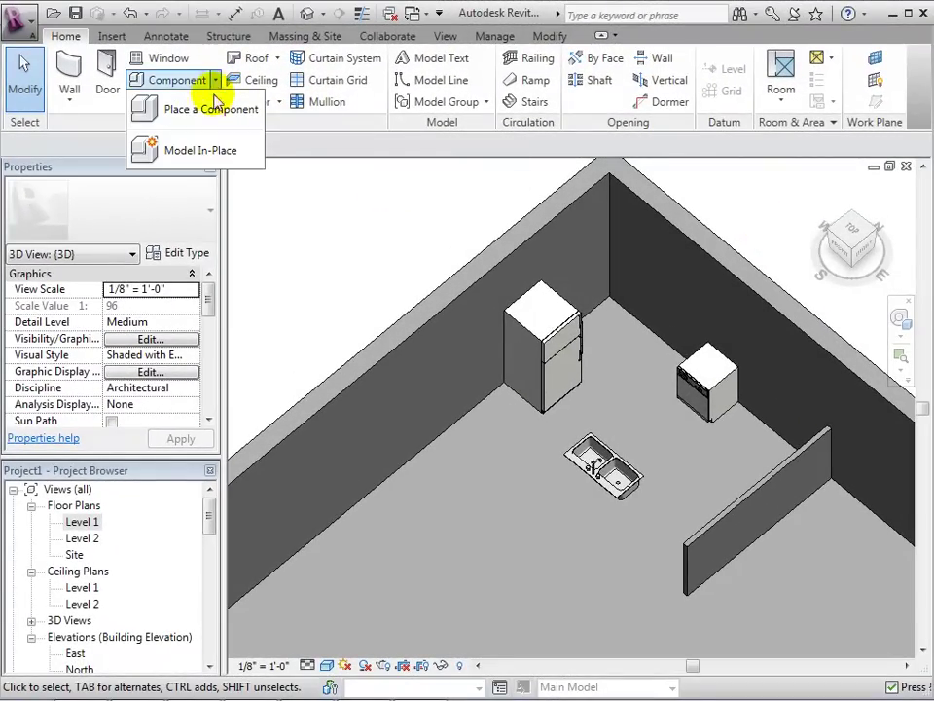
{"action": "left_click", "coordinate": [212, 150]}
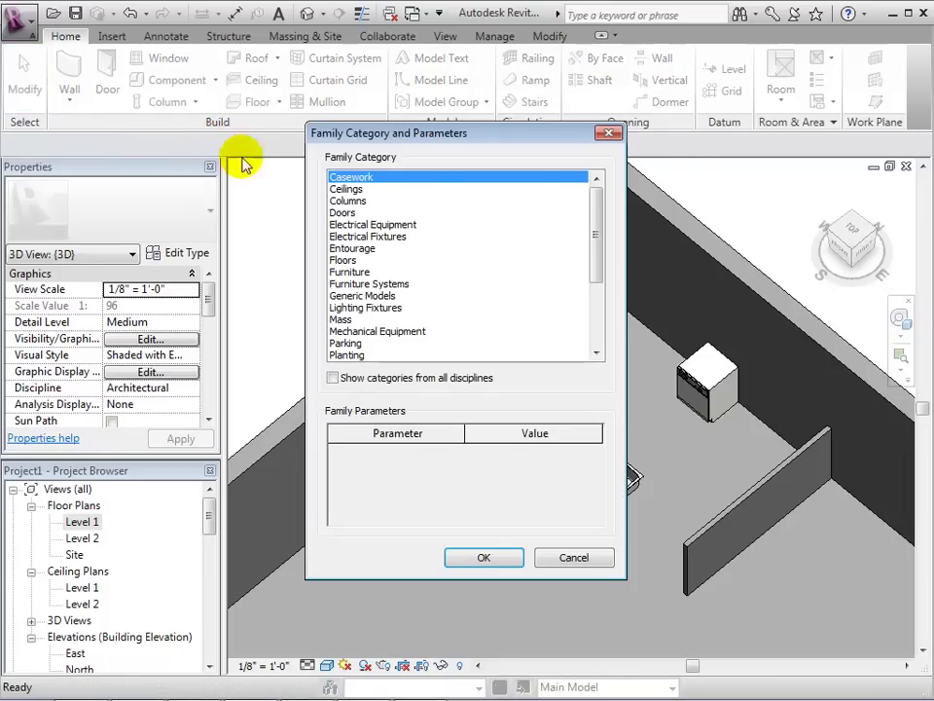
{"action": "left_click_drag", "start_coordinate": [595, 199], "coordinate": [596, 324]}
{"action": "left_click", "coordinate": [333, 379]}
{"action": "left_click", "coordinate": [333, 377]}
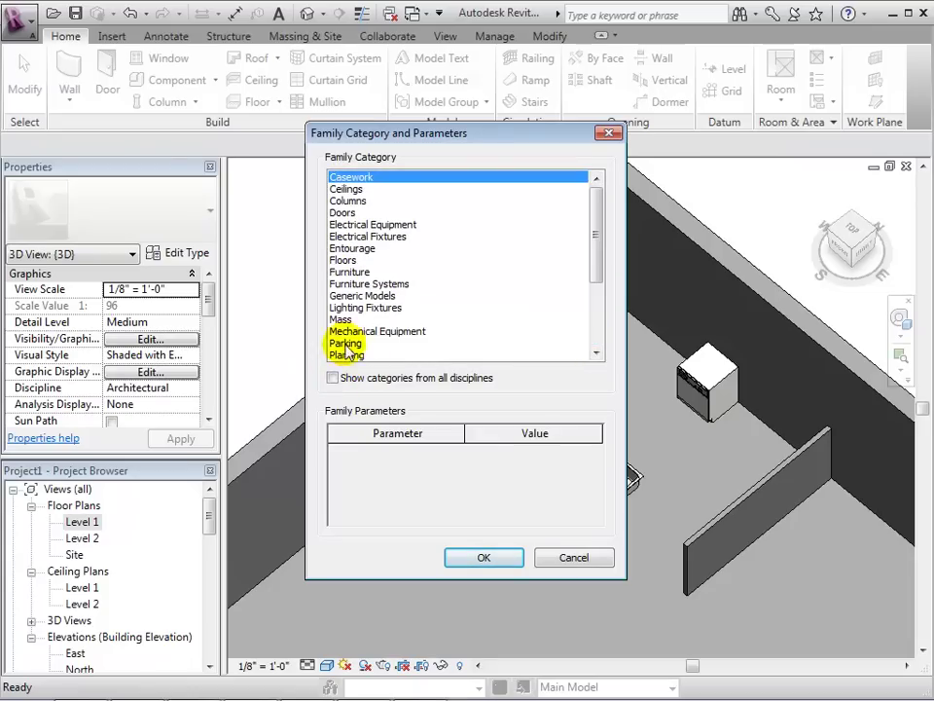
{"action": "left_click", "coordinate": [366, 284]}
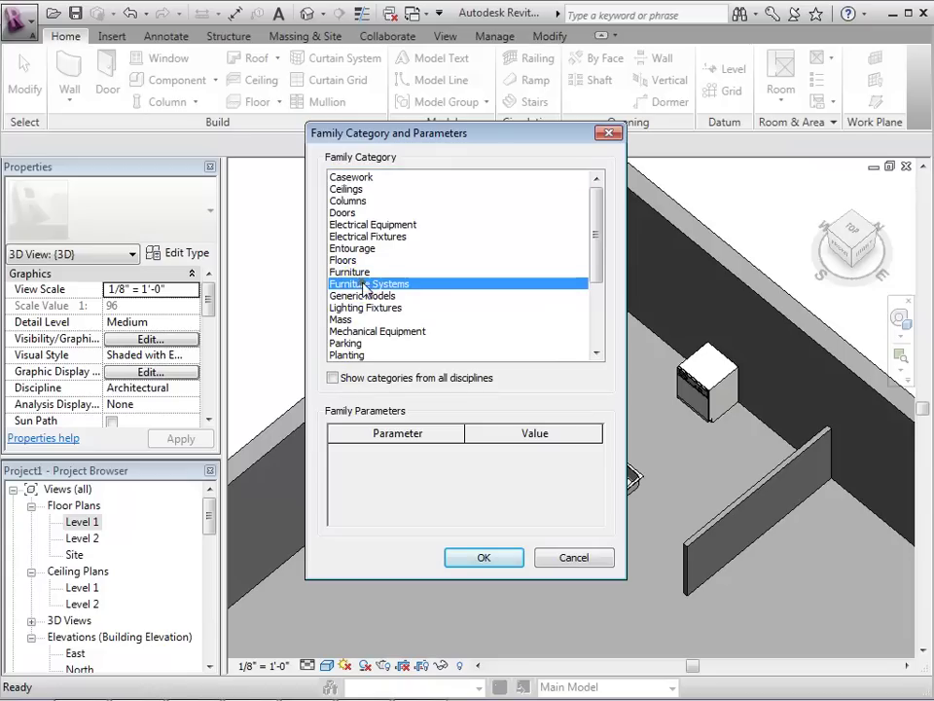
{"action": "left_click", "coordinate": [485, 558]}
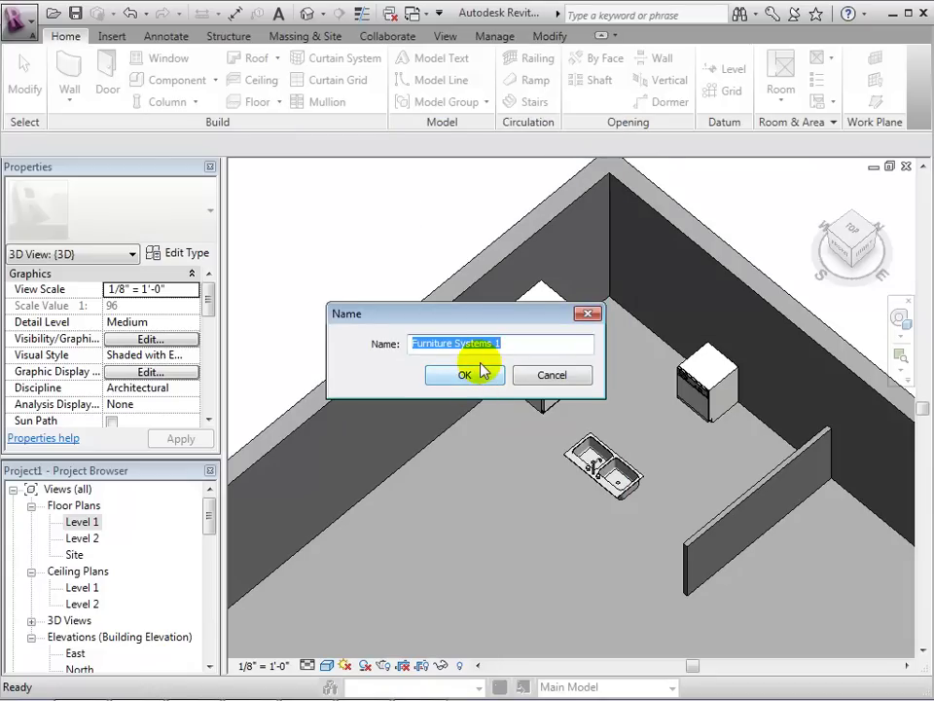
{"action": "type", "text": "Kitchen Counter"}
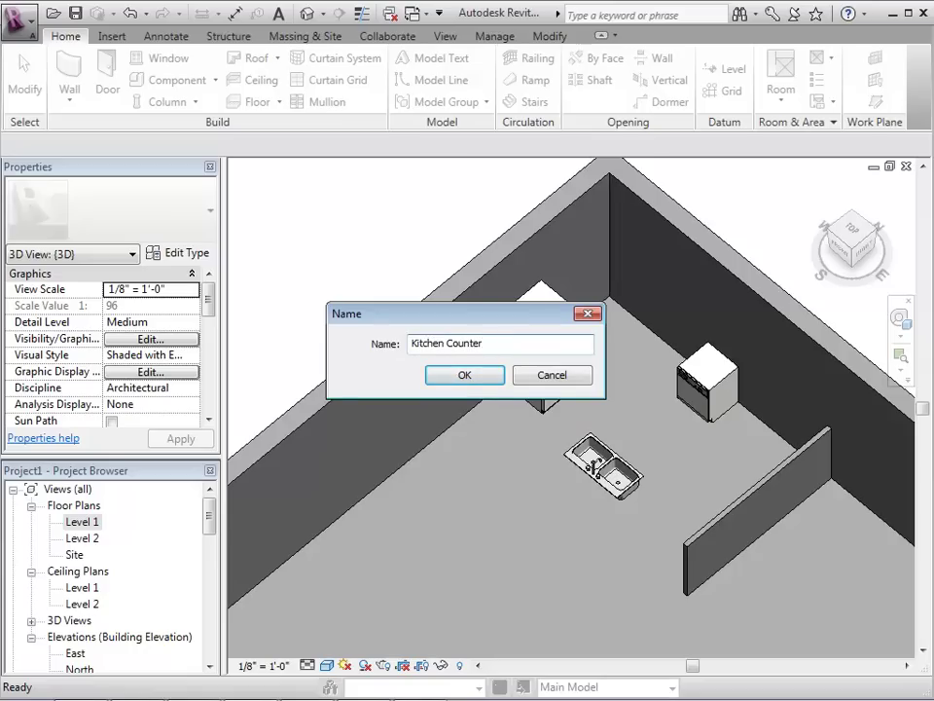
{"action": "left_click", "coordinate": [480, 370]}
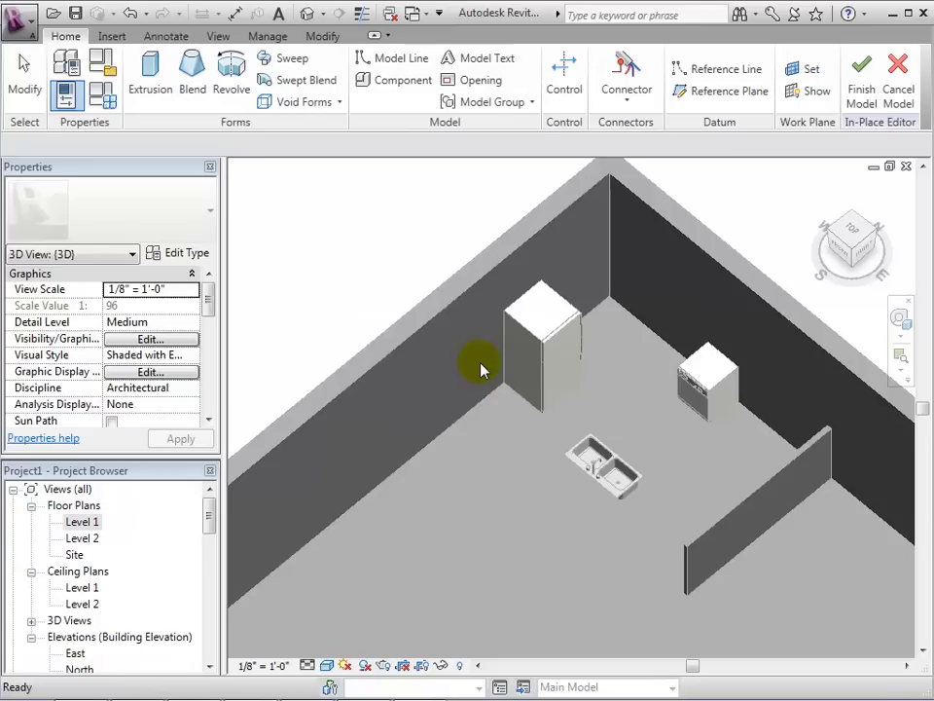
Step: In the Level 1 plan, start a solid extrusion and sketch the counter outline from the dishwasher's front corner via the refrigerator to the inside wall corner
{"action": "left_click", "coordinate": [551, 326]}
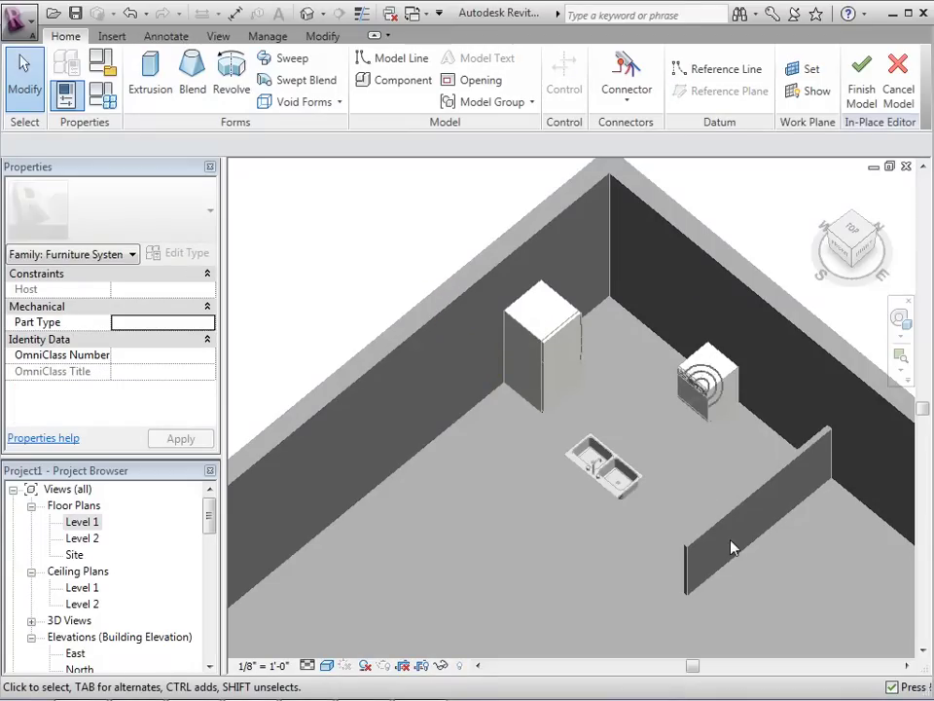
{"action": "double_click", "coordinate": [83, 522]}
{"action": "scroll", "coordinate": [421, 350], "scroll_direction": "up", "scroll_amount": 1}
{"action": "scroll", "coordinate": [511, 344], "scroll_direction": "up", "scroll_amount": 1}
{"action": "scroll", "coordinate": [636, 359], "scroll_direction": "up", "scroll_amount": 1}
{"action": "middle_click_drag", "start_coordinate": [636, 360], "coordinate": [635, 392]}
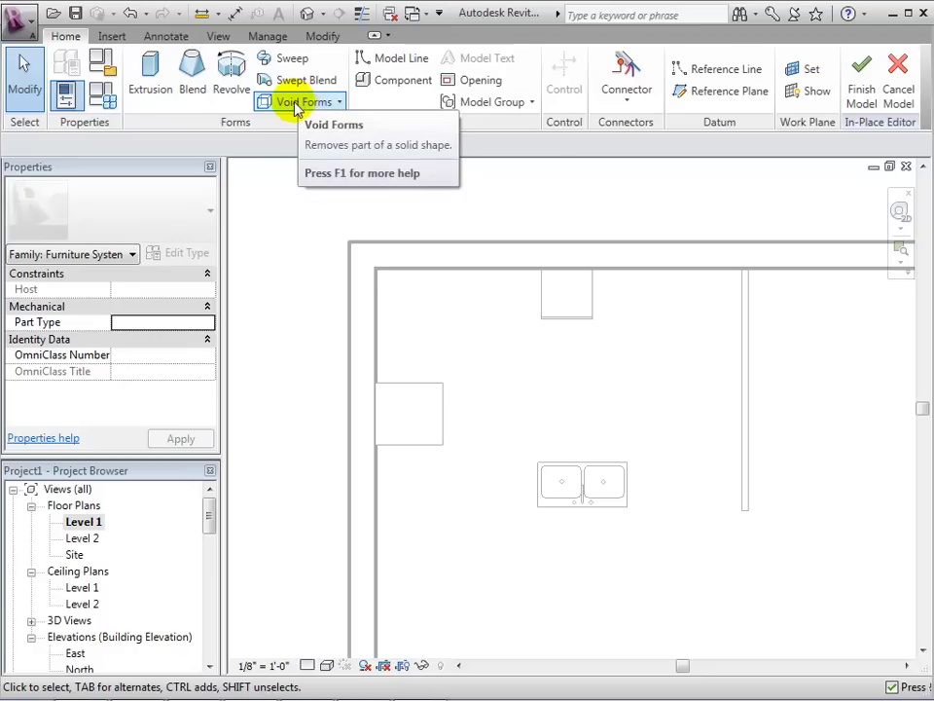
{"action": "left_click", "coordinate": [151, 78]}
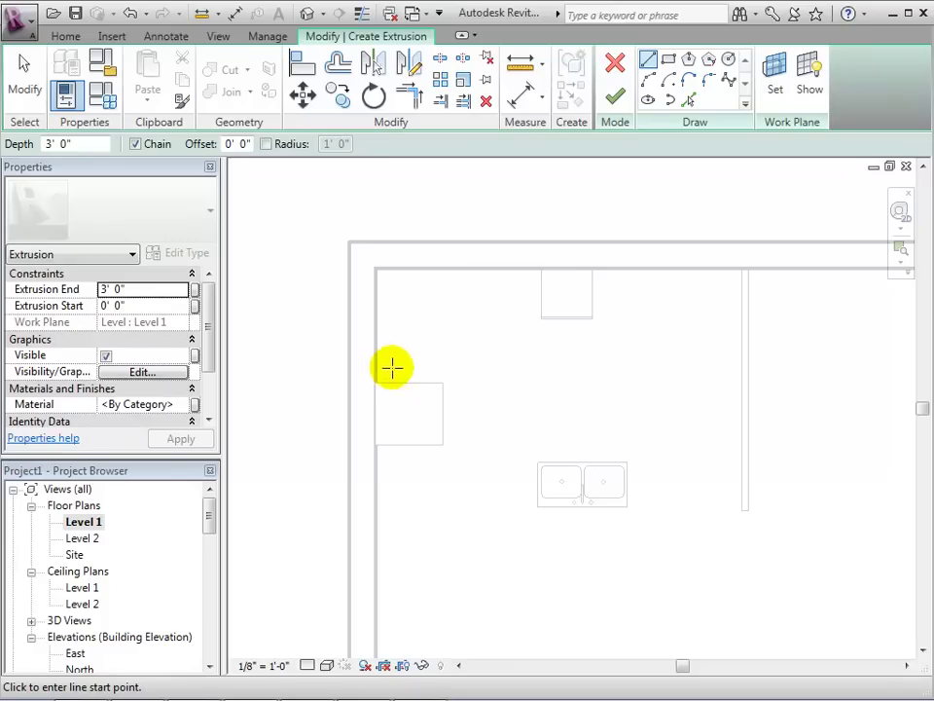
{"action": "left_click", "coordinate": [542, 315]}
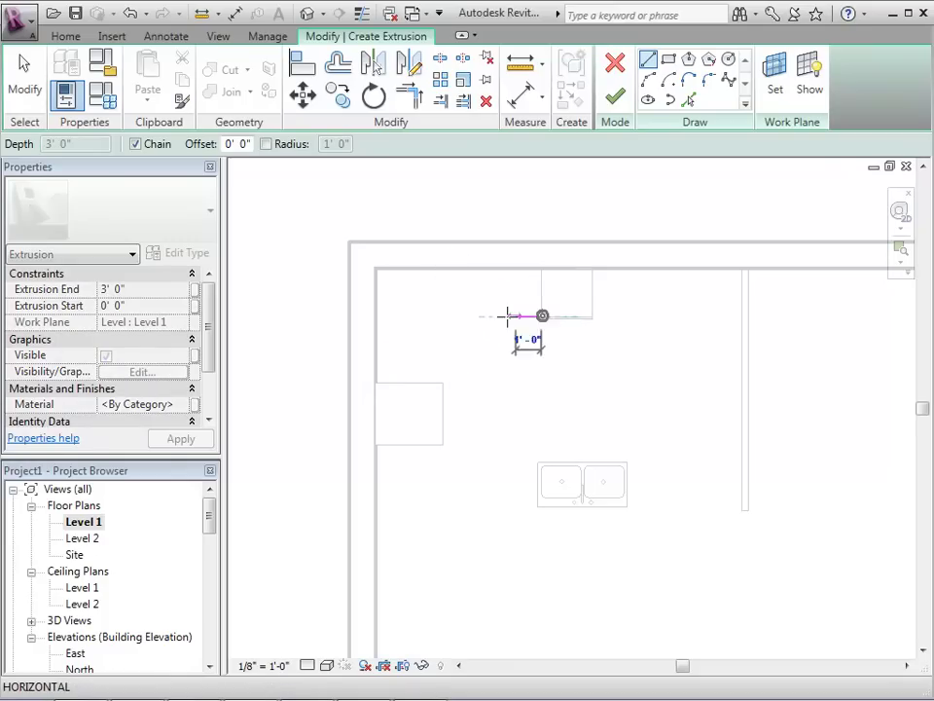
{"action": "left_click", "coordinate": [434, 315]}
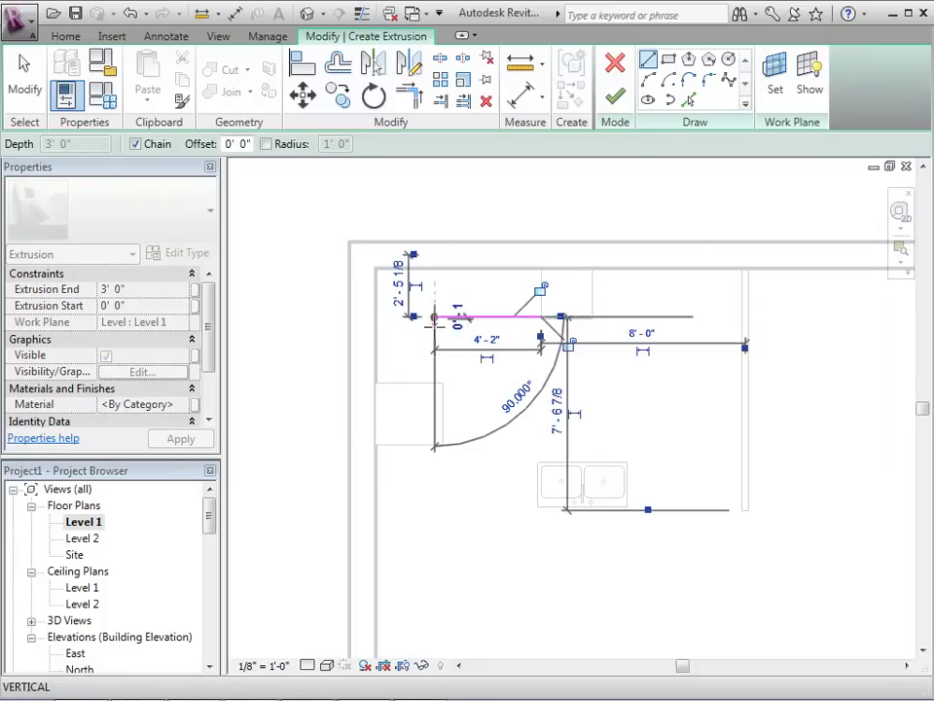
{"action": "left_click", "coordinate": [436, 380]}
{"action": "left_click", "coordinate": [377, 381]}
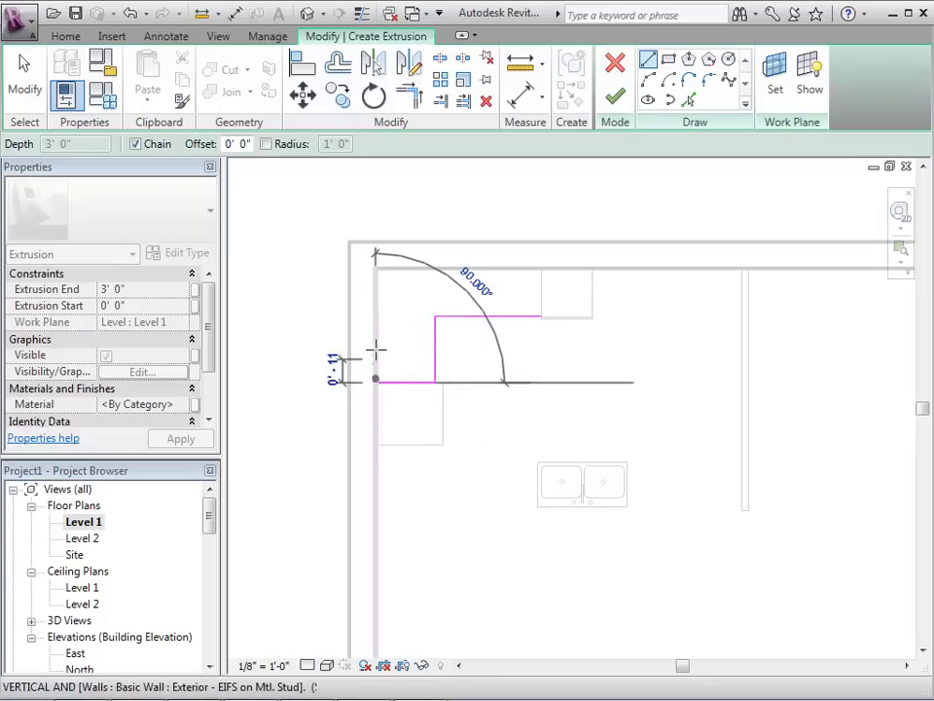
{"action": "left_click", "coordinate": [376, 267]}
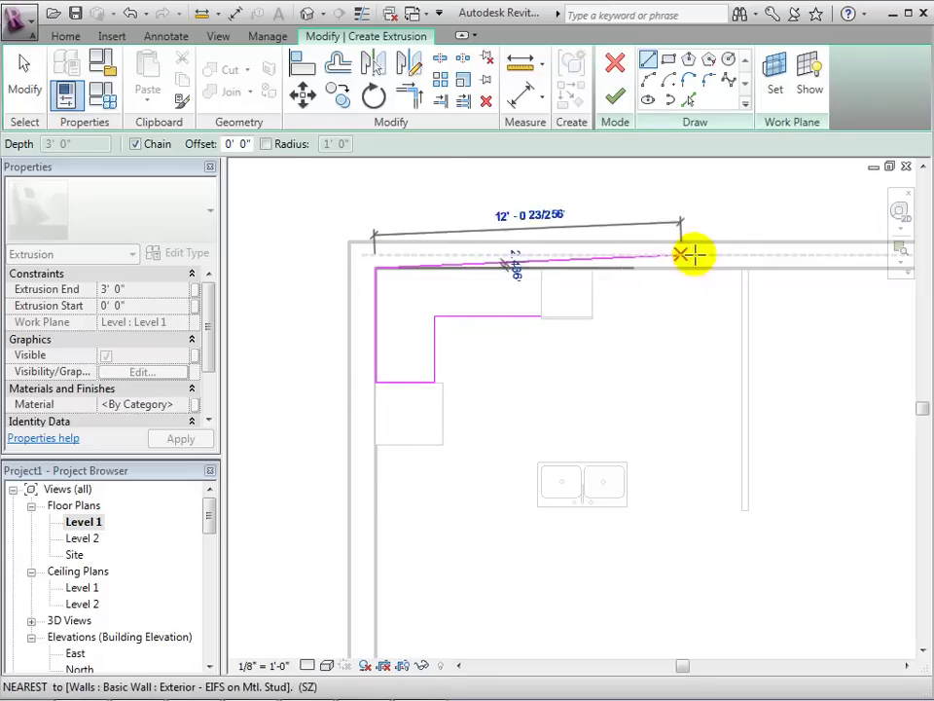
Step: Continue the counter outline along the back wall, down the partition to its end, across, and back up parallel to the partition
{"action": "left_click", "coordinate": [742, 268]}
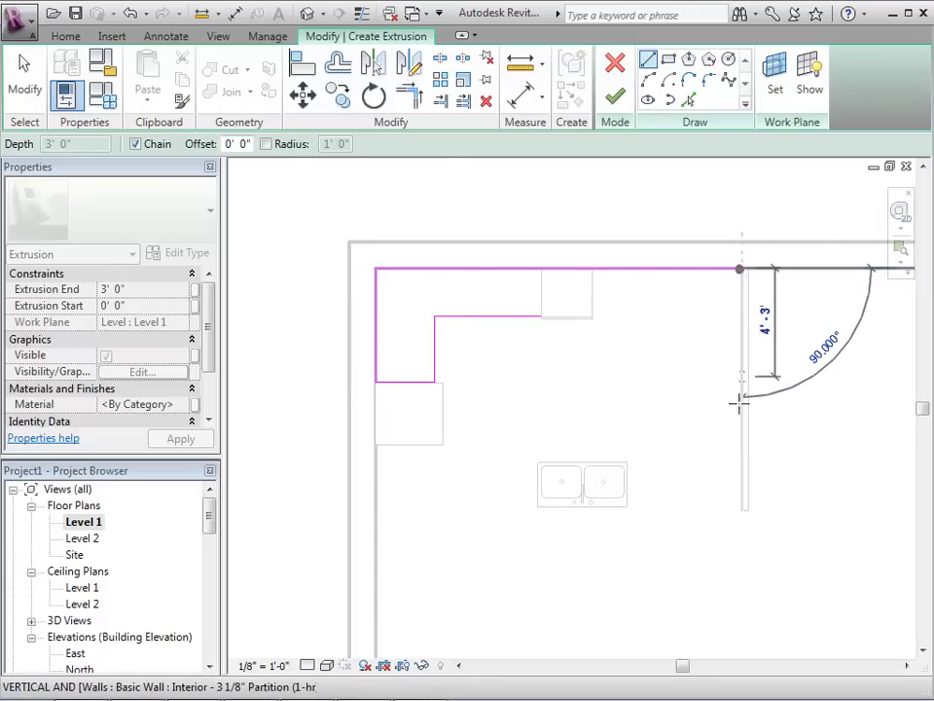
{"action": "left_click", "coordinate": [742, 507]}
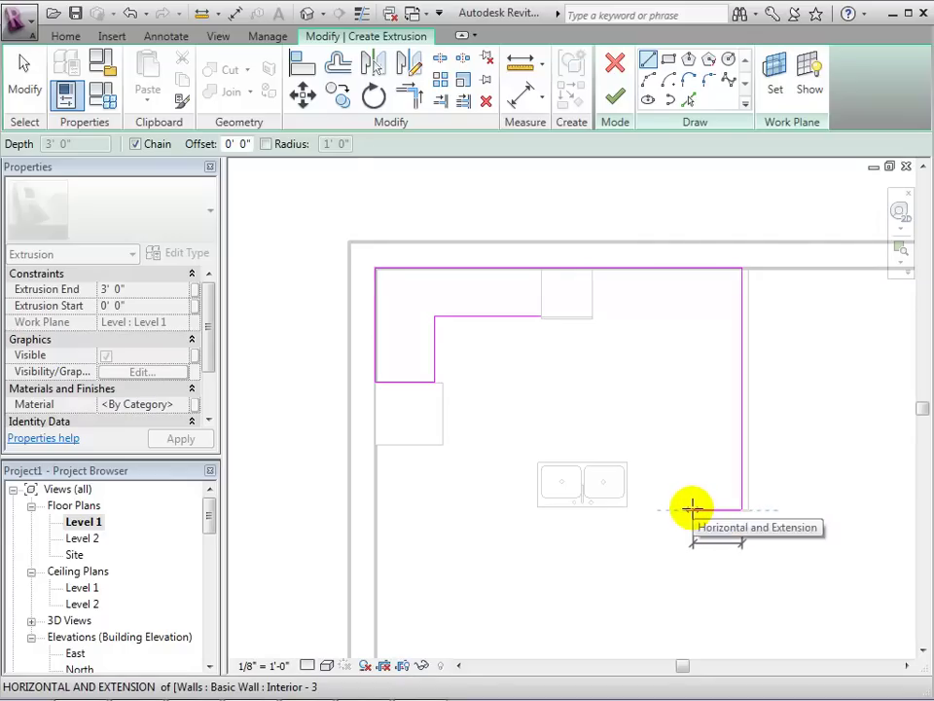
{"action": "left_click", "coordinate": [691, 508]}
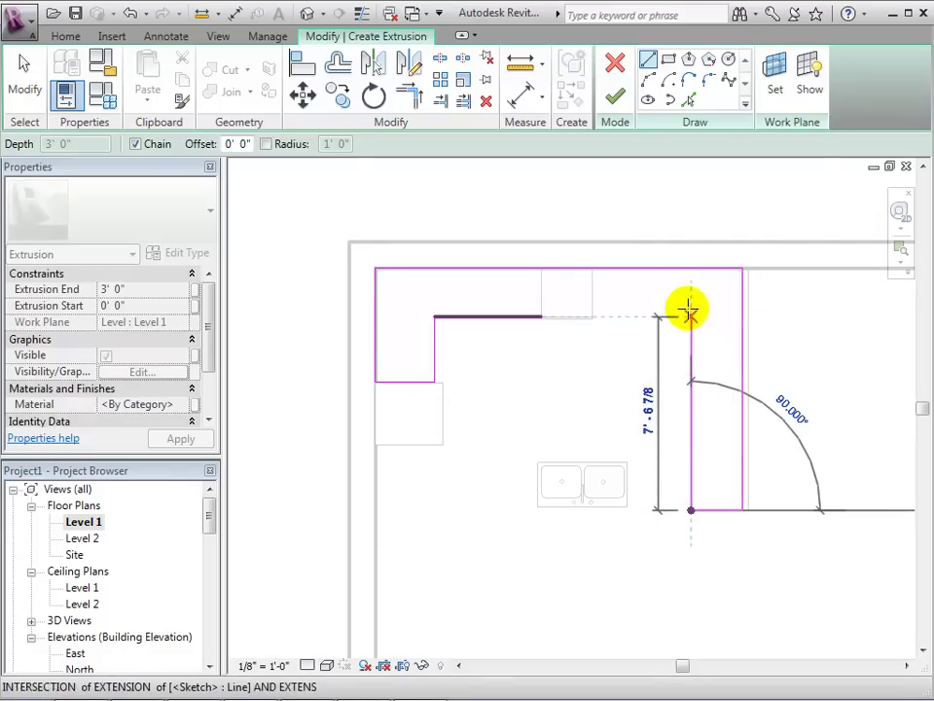
{"action": "left_click", "coordinate": [691, 306]}
Step: Trim/extend the front edge beside the dishwasher and the inner edge along the partition to meet in a corner
{"action": "left_click", "coordinate": [421, 97]}
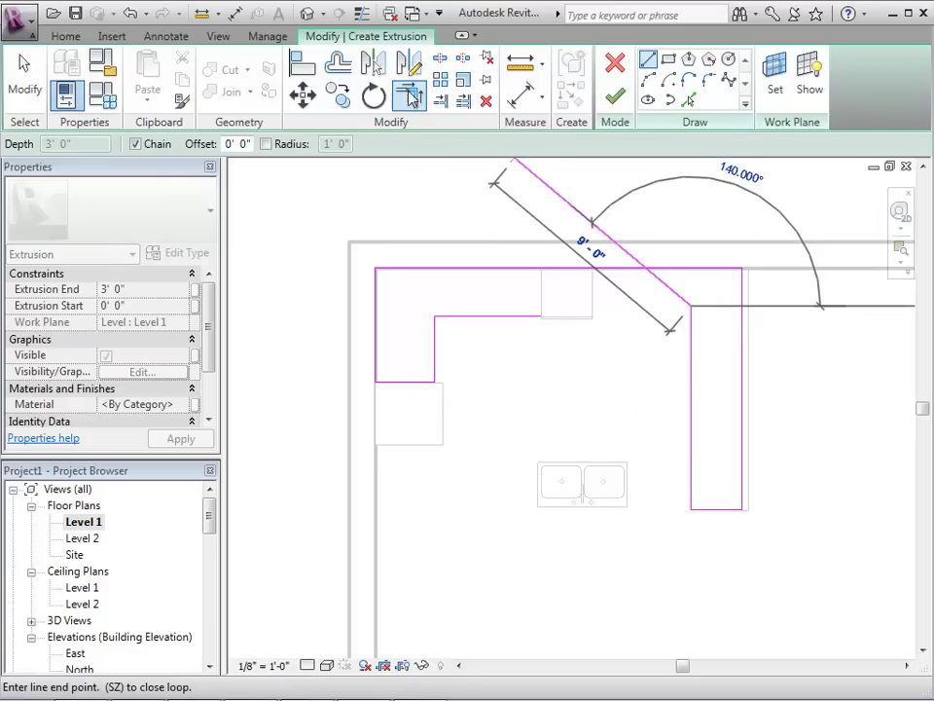
{"action": "left_click", "coordinate": [498, 317]}
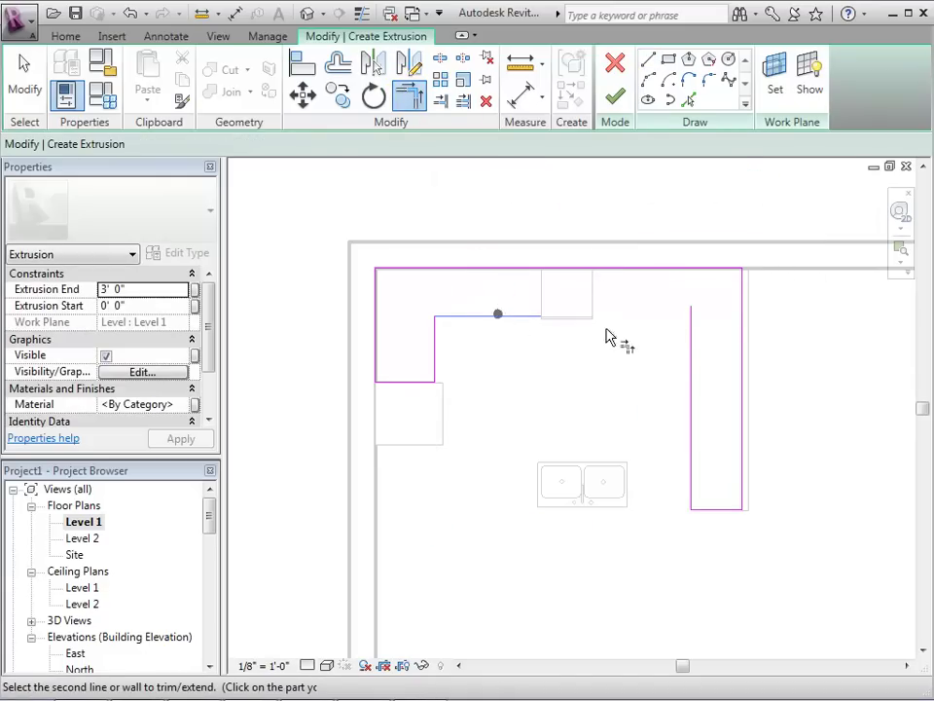
{"action": "left_click", "coordinate": [693, 356]}
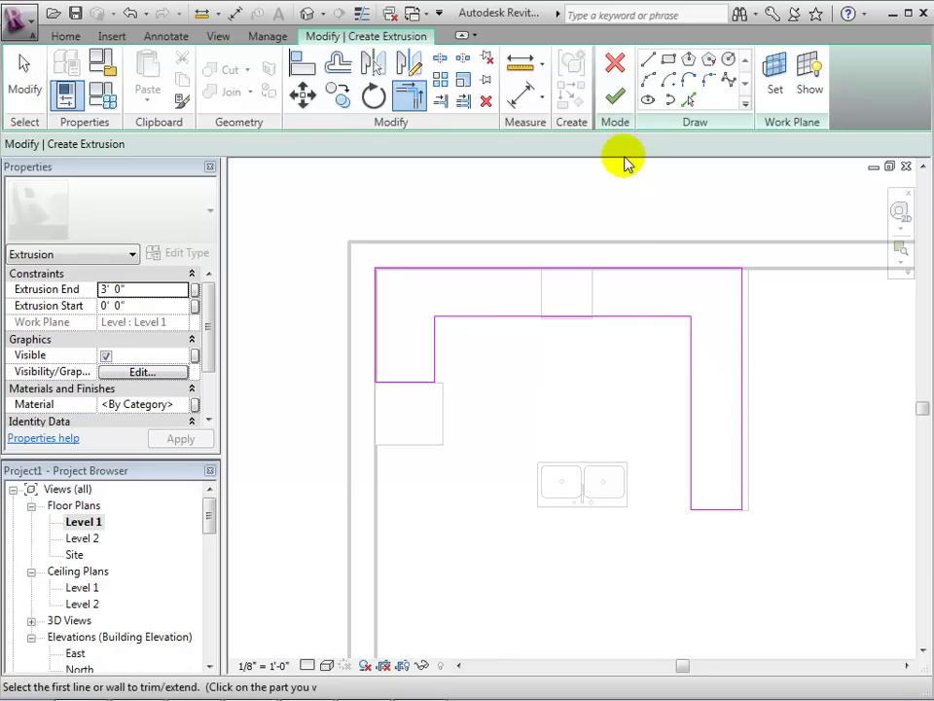
Step: Sketch a closed rectangular island outline around the double sink, 6'-0" long, with straight horizontal and vertical lines
{"action": "scroll", "coordinate": [654, 489], "scroll_direction": "up", "scroll_amount": 2}
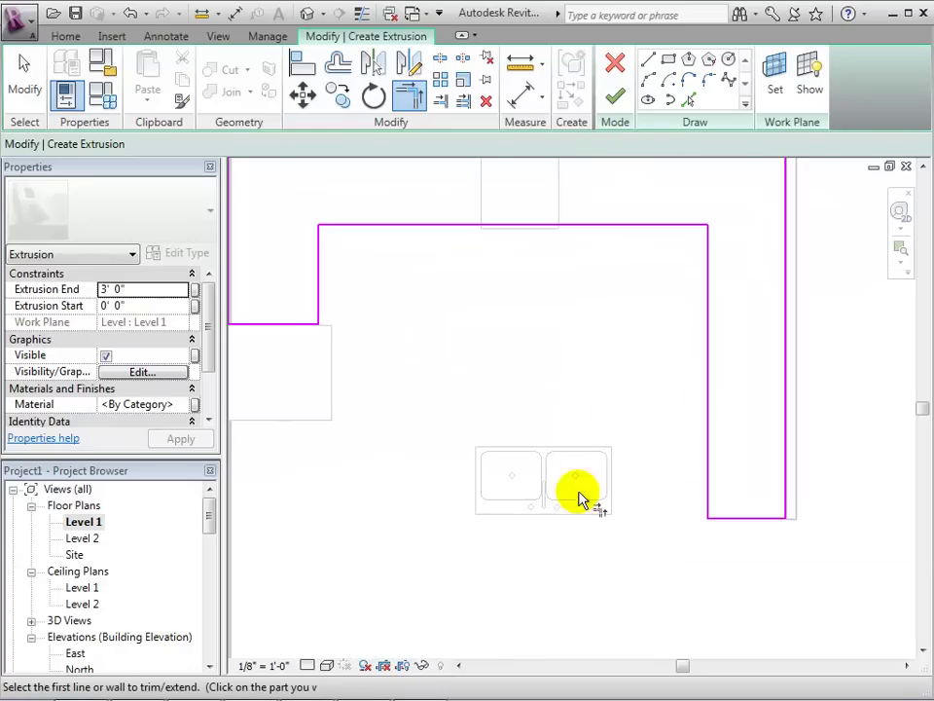
{"action": "left_click", "coordinate": [648, 59]}
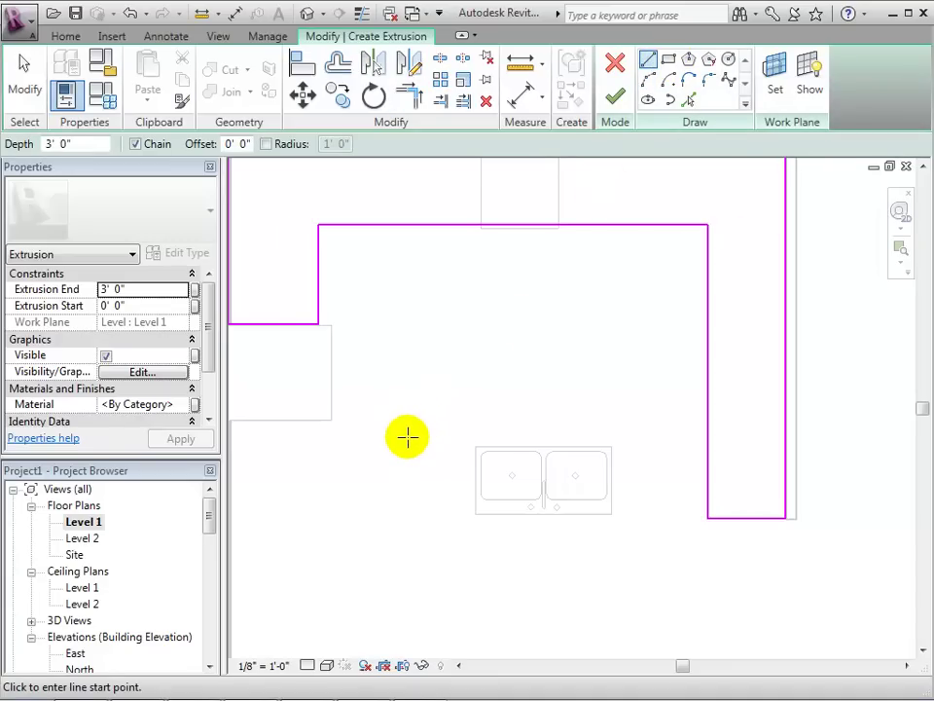
{"action": "left_click", "coordinate": [405, 437]}
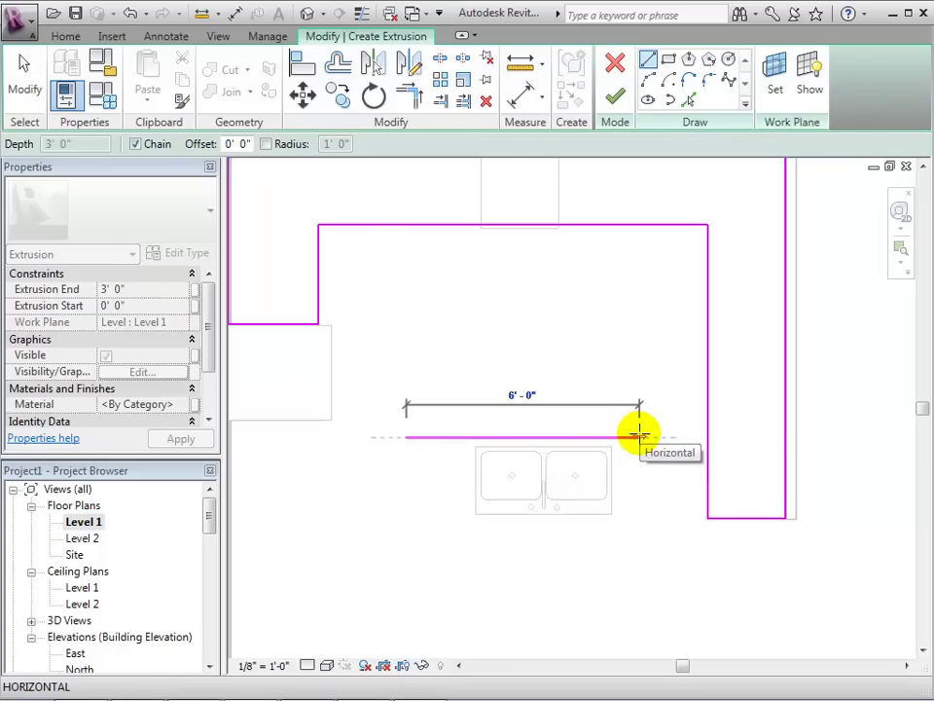
{"action": "left_click", "coordinate": [639, 437]}
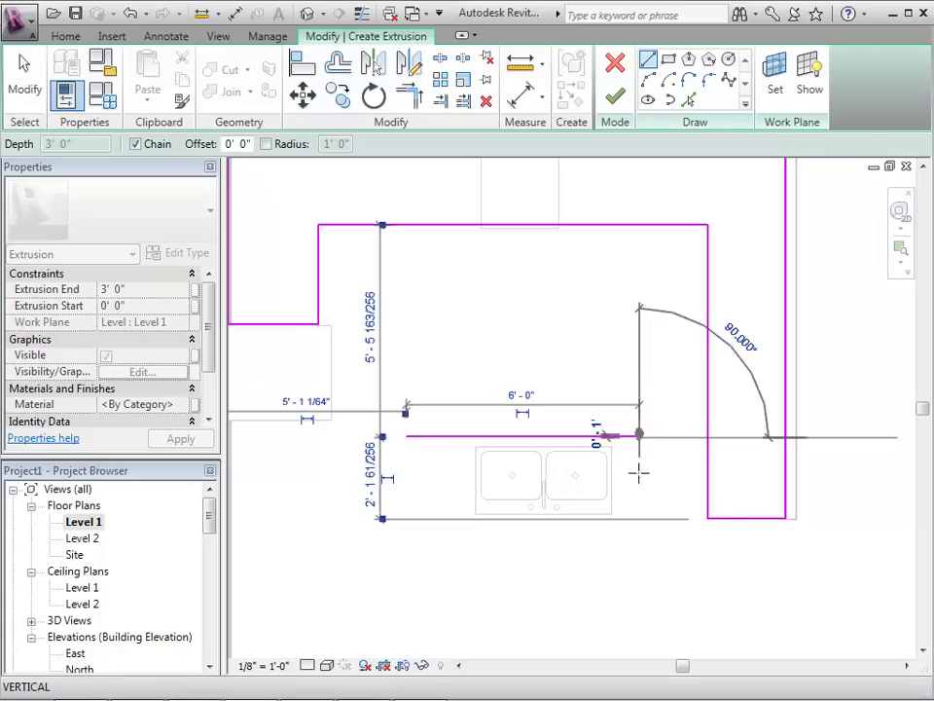
{"action": "left_click", "coordinate": [639, 537]}
{"action": "left_click", "coordinate": [406, 538]}
{"action": "left_click", "coordinate": [406, 437]}
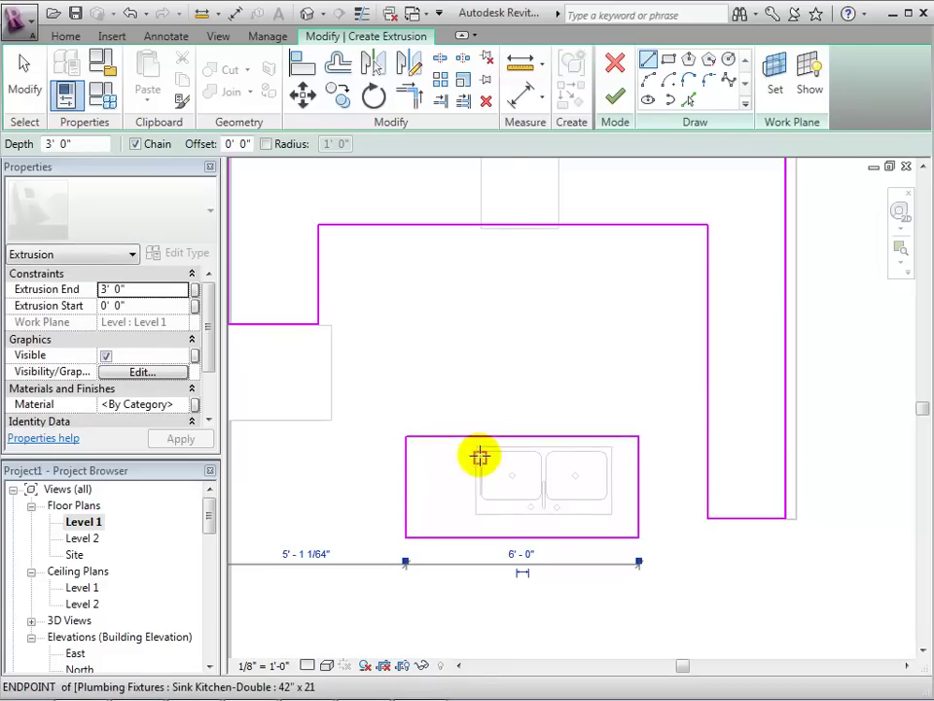
Step: Trace the sink's four outer edges with Pick Lines to form a rectangular opening inside the island outline
{"action": "left_click", "coordinate": [688, 101]}
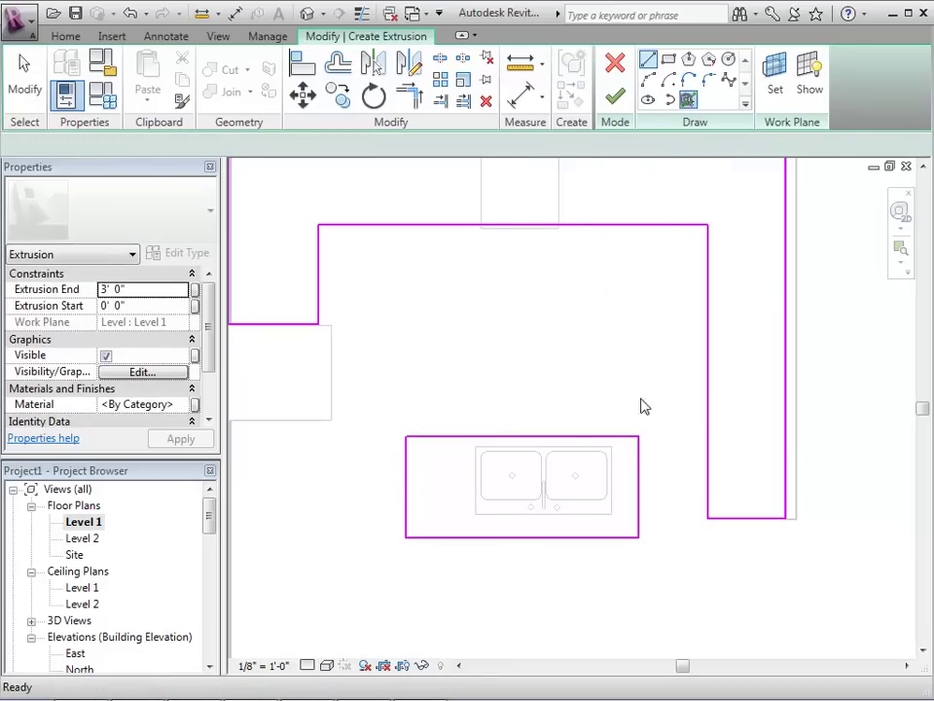
{"action": "left_click", "coordinate": [534, 447]}
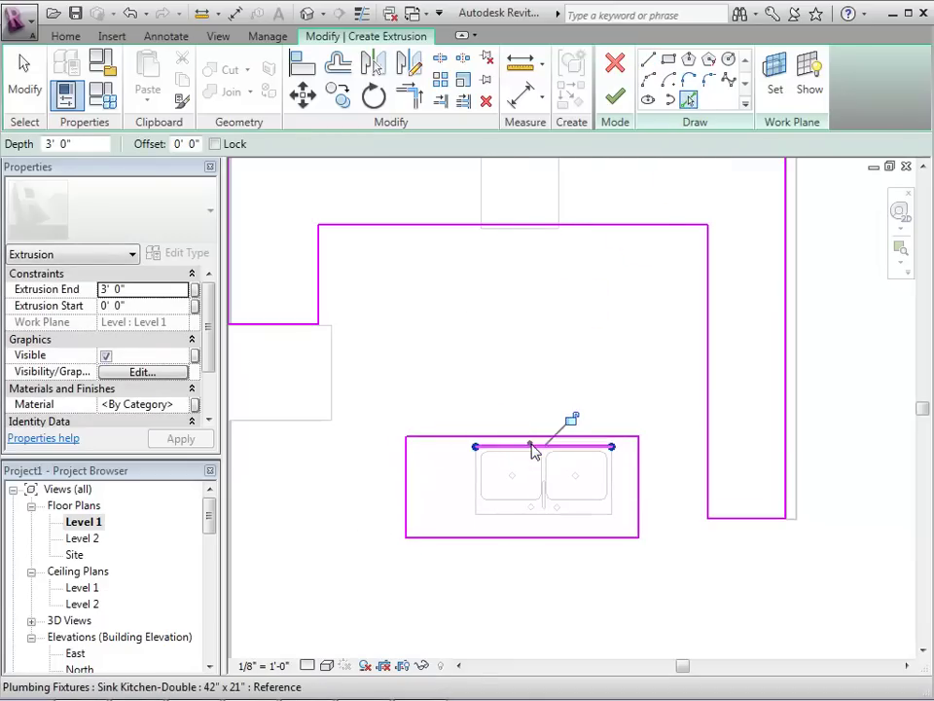
{"action": "left_click", "coordinate": [614, 490]}
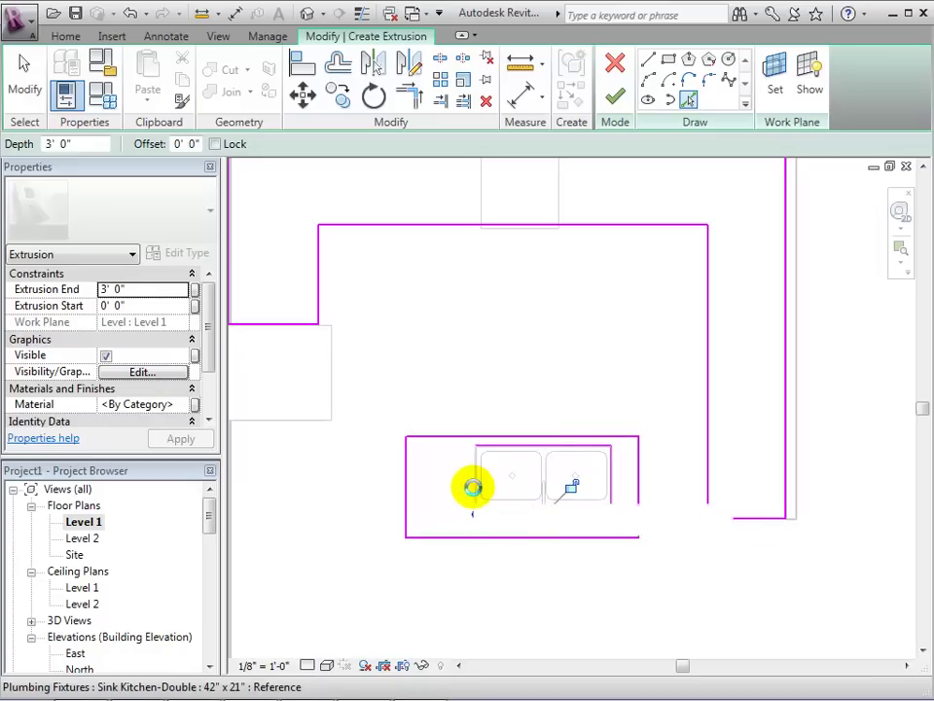
{"action": "left_click", "coordinate": [472, 487]}
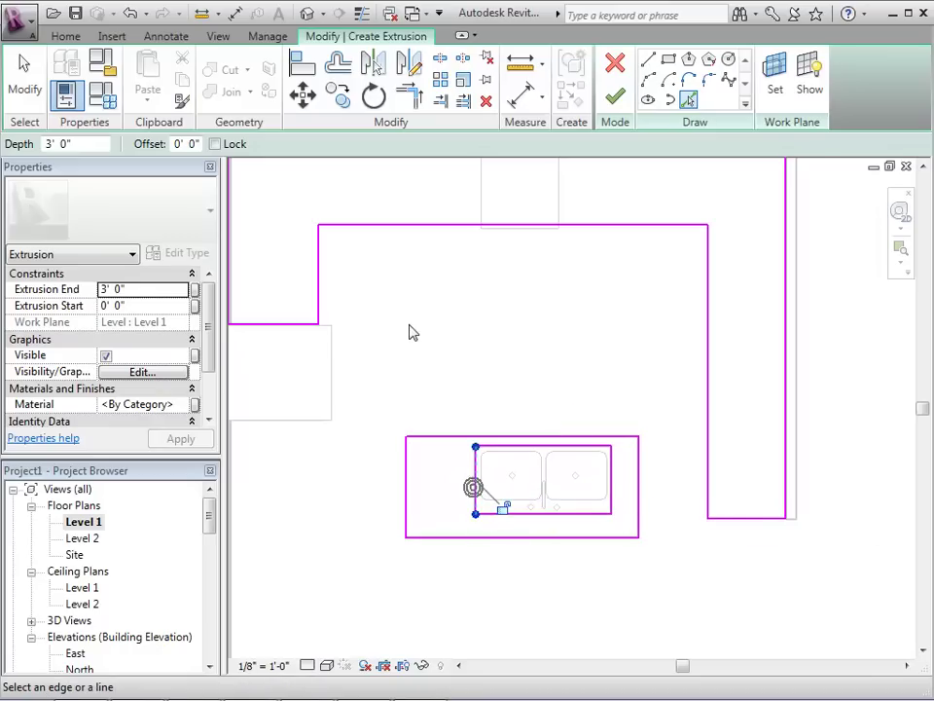
{"action": "left_click", "coordinate": [25, 78]}
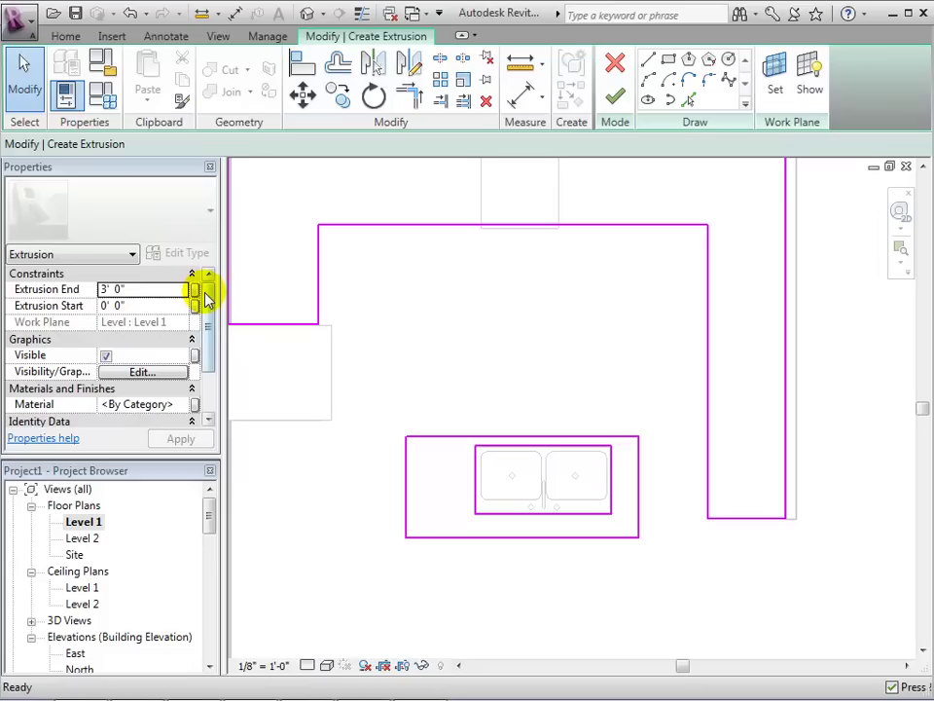
Step: Set the counter's Extrusion Start to 2' 10"
{"action": "mouse_move", "coordinate": [208, 296]}
{"action": "left_mouse_down"}
{"action": "mouse_move", "coordinate": [208, 325]}
{"action": "mouse_move", "coordinate": [213, 308]}
{"action": "left_mouse_up"}
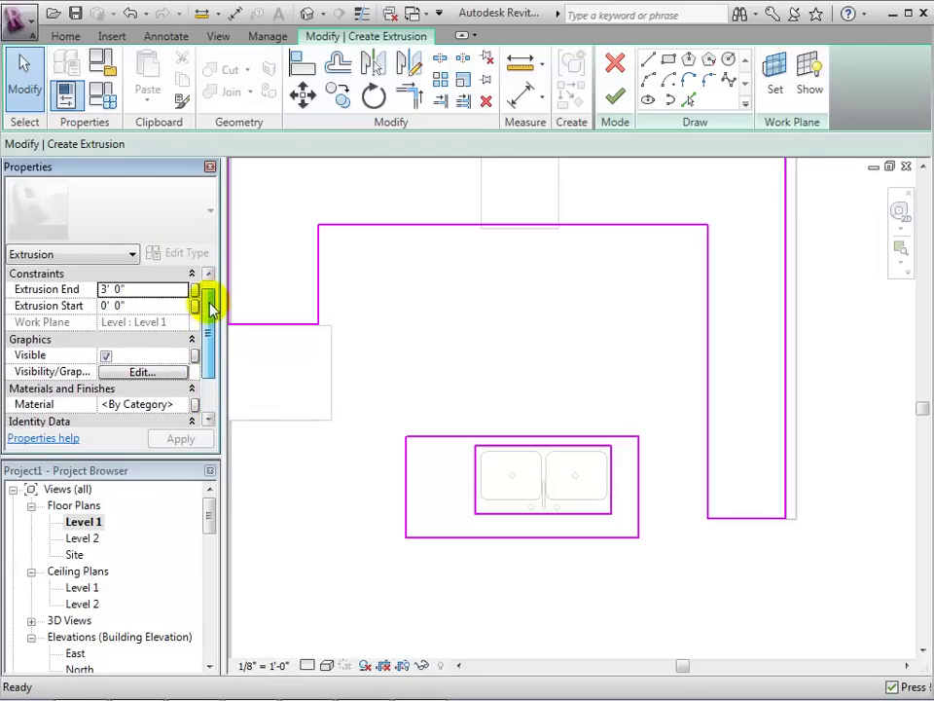
{"action": "left_click", "coordinate": [149, 308]}
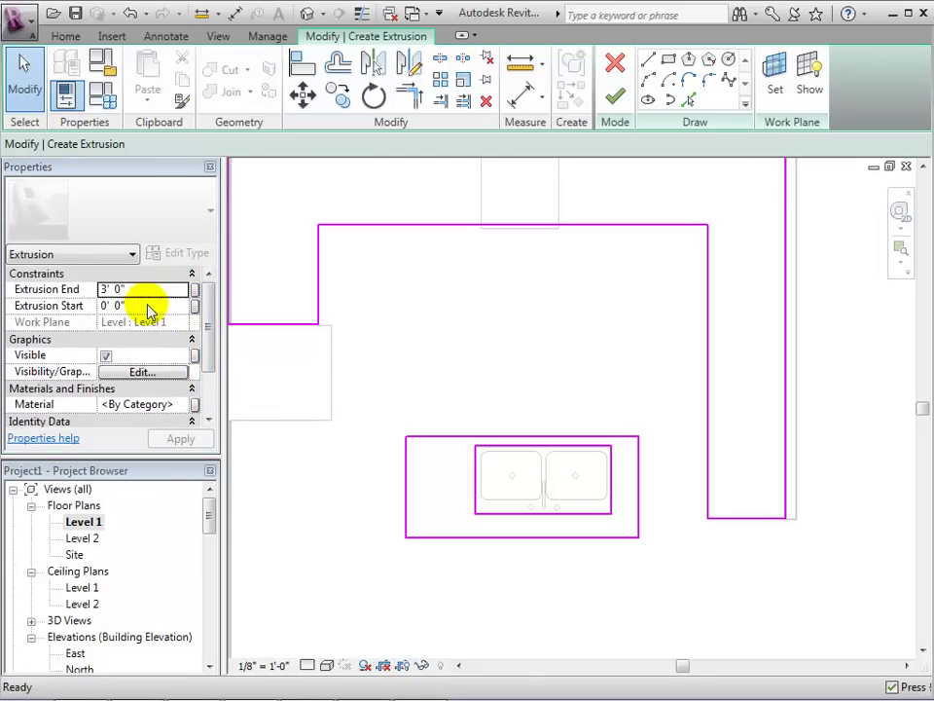
{"action": "left_click", "coordinate": [149, 307]}
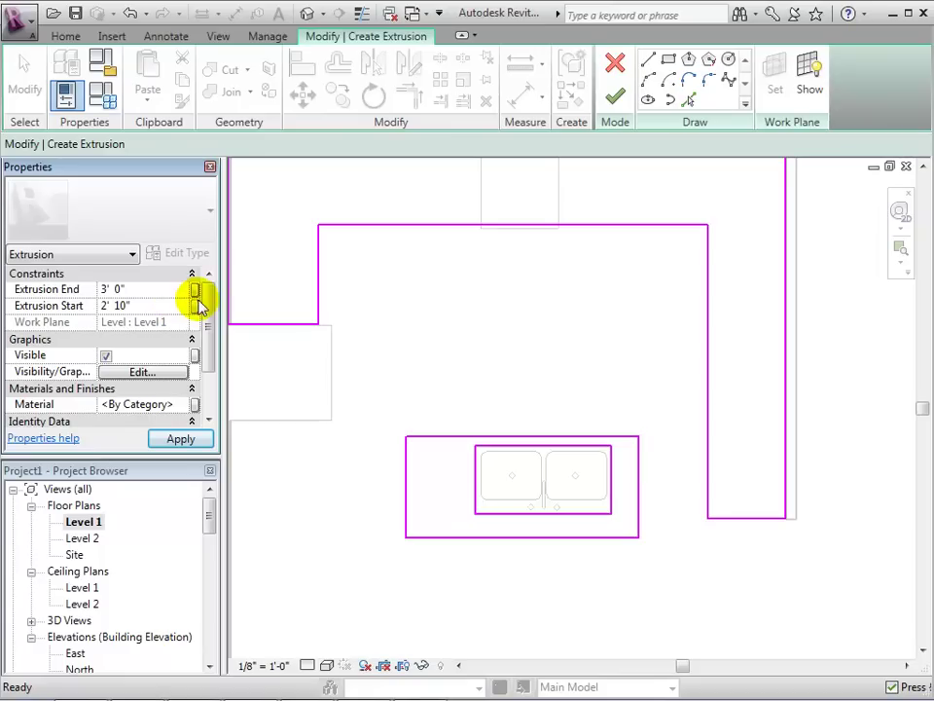
Step: Assign the Tile material to the counter extrusion and finish its sketch
{"action": "left_click_drag", "start_coordinate": [205, 313], "coordinate": [208, 358]}
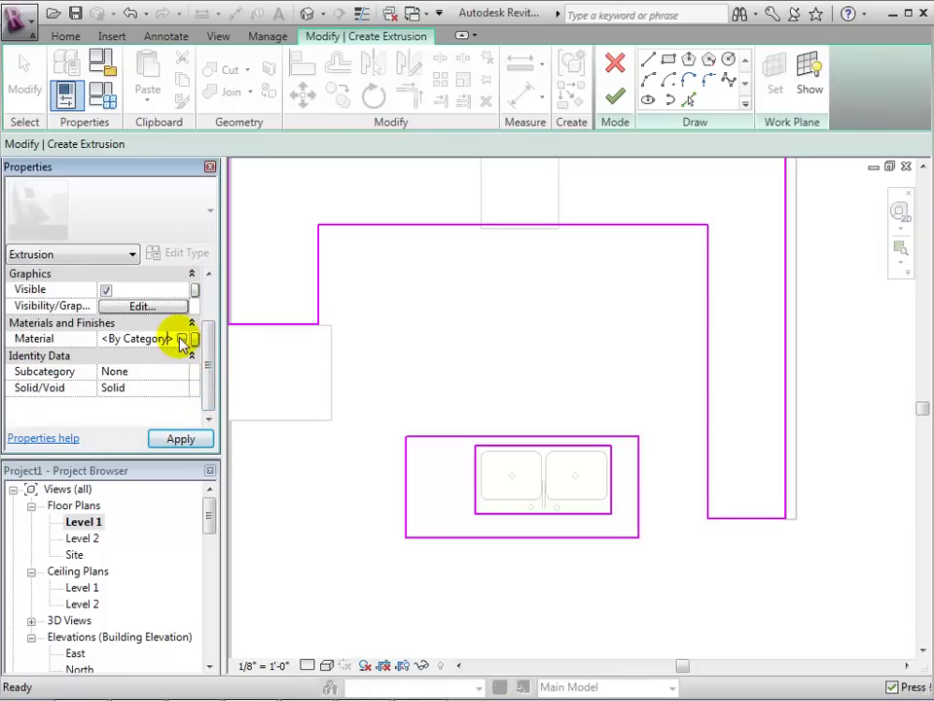
{"action": "left_click", "coordinate": [182, 340]}
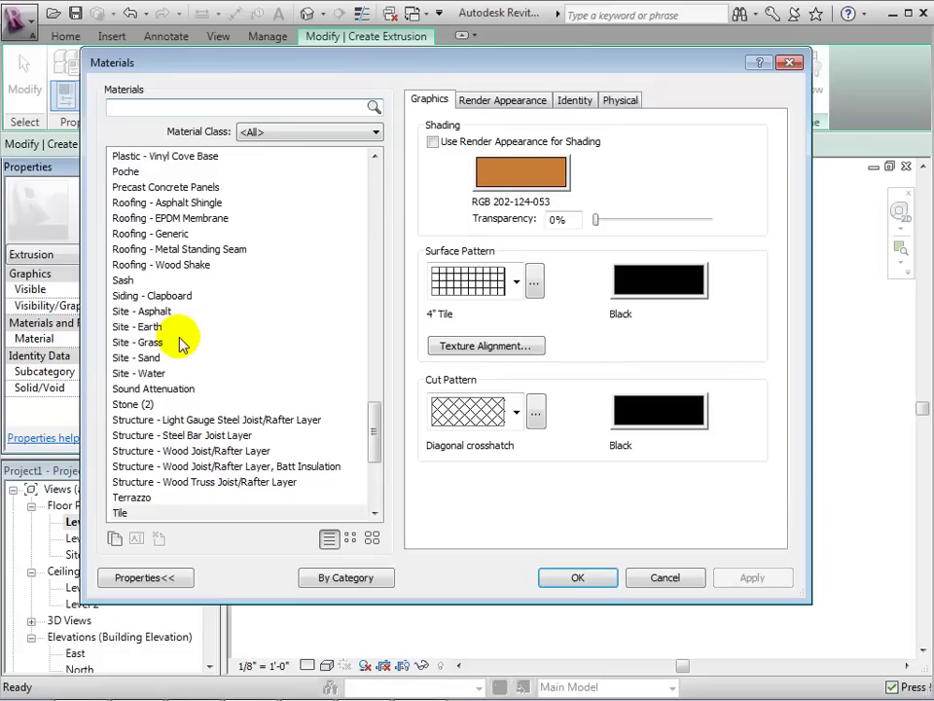
{"action": "mouse_move", "coordinate": [373, 420]}
{"action": "left_mouse_down"}
{"action": "mouse_move", "coordinate": [381, 330]}
{"action": "mouse_move", "coordinate": [379, 438]}
{"action": "left_mouse_up"}
{"action": "left_click", "coordinate": [137, 421]}
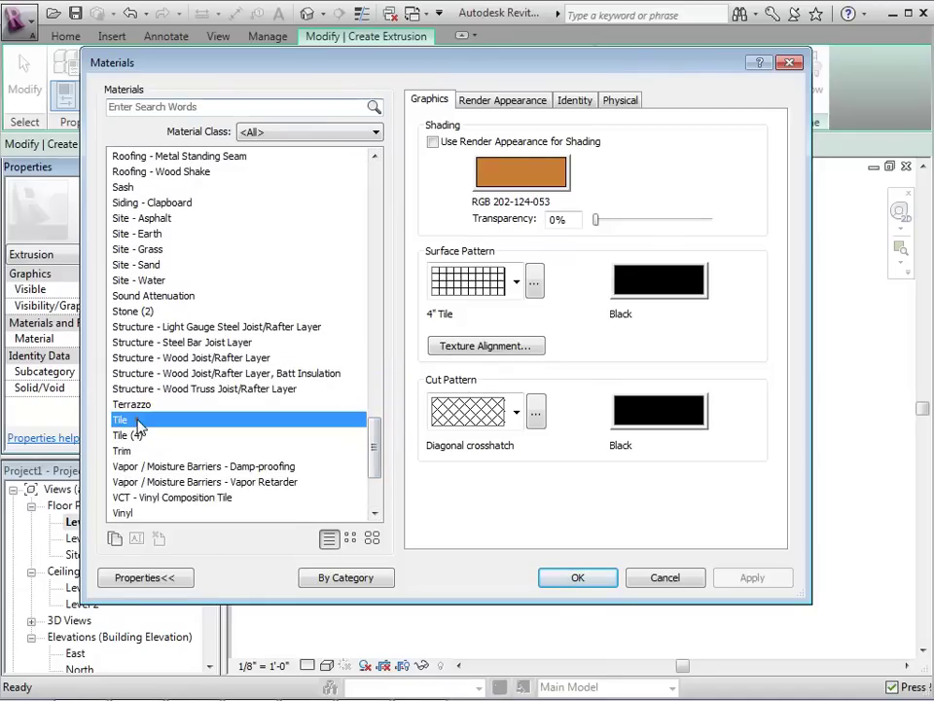
{"action": "left_click", "coordinate": [574, 578]}
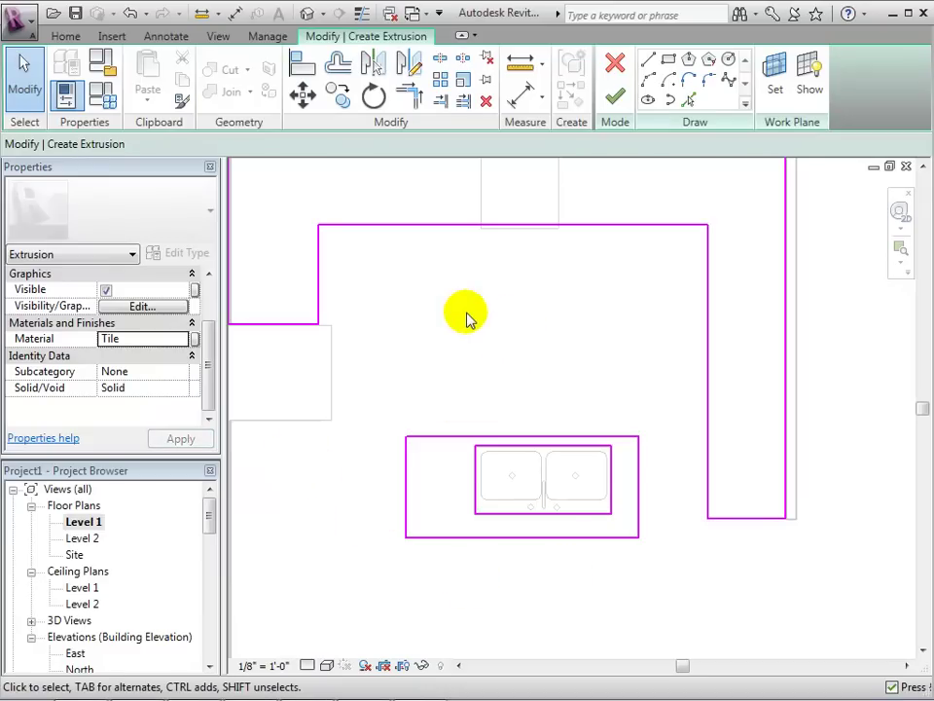
{"action": "left_click", "coordinate": [615, 96]}
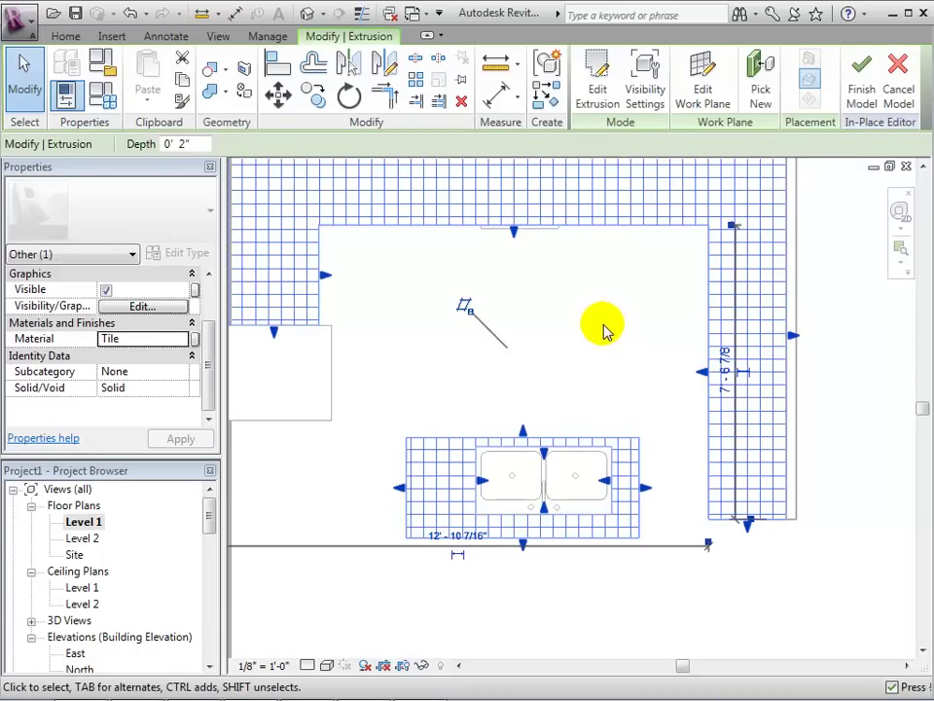
{"action": "left_click", "coordinate": [604, 331]}
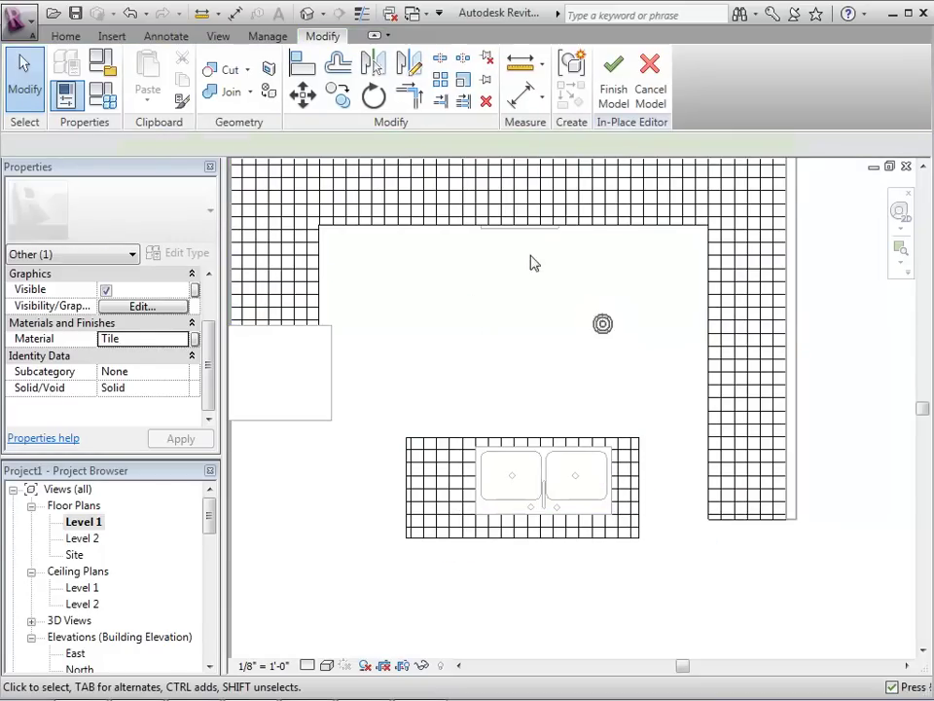
Step: Inspect the tiled counter in the default 3D view from a turned angle and finish the in-place model
{"action": "left_click", "coordinate": [309, 13]}
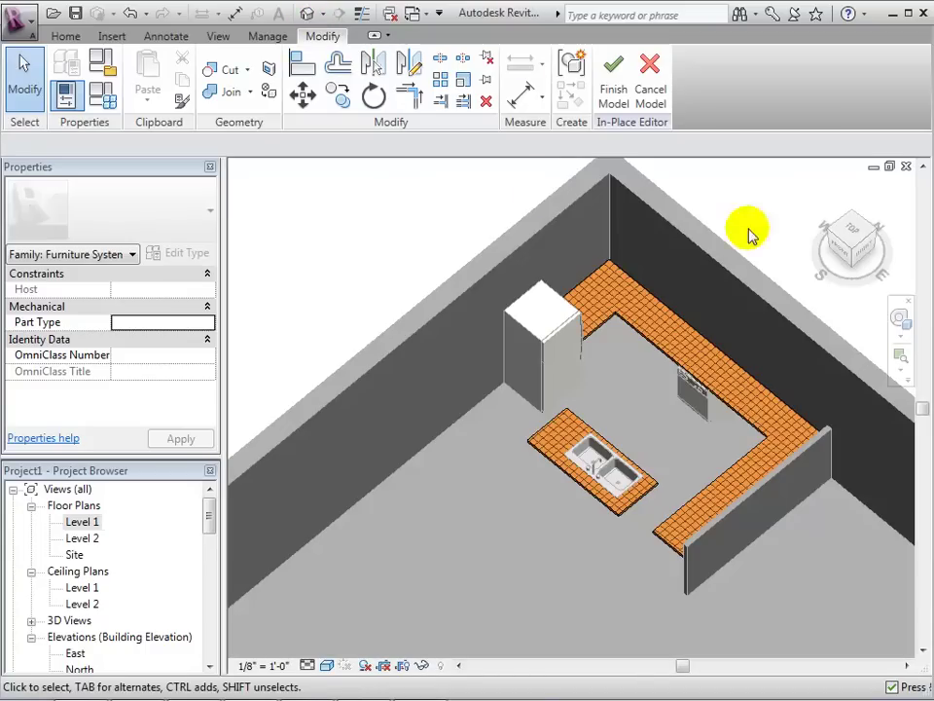
{"action": "left_click_drag", "start_coordinate": [851, 251], "coordinate": [730, 292]}
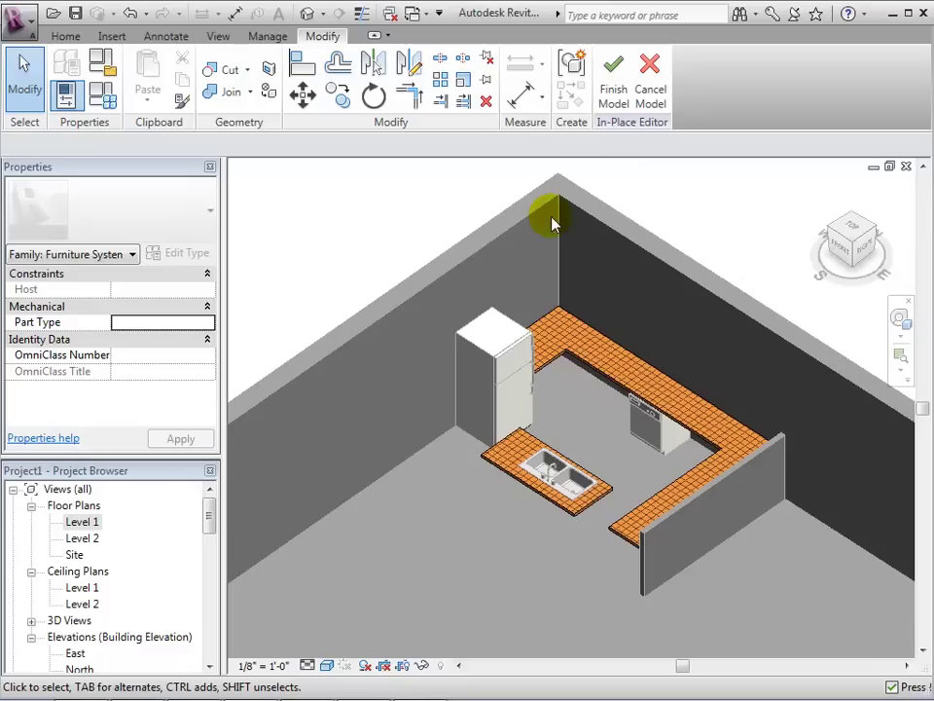
{"action": "left_click", "coordinate": [613, 93]}
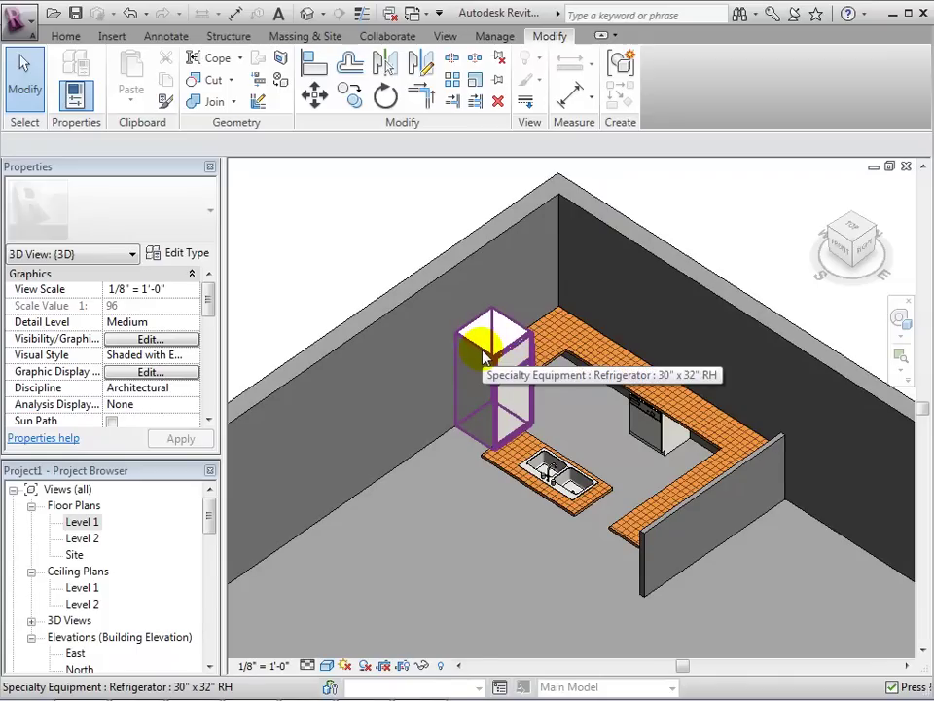
Step: Widen the island by stretching its long faucet-side edge outward, away from the sink, in the 3D view
{"action": "left_click", "coordinate": [614, 531]}
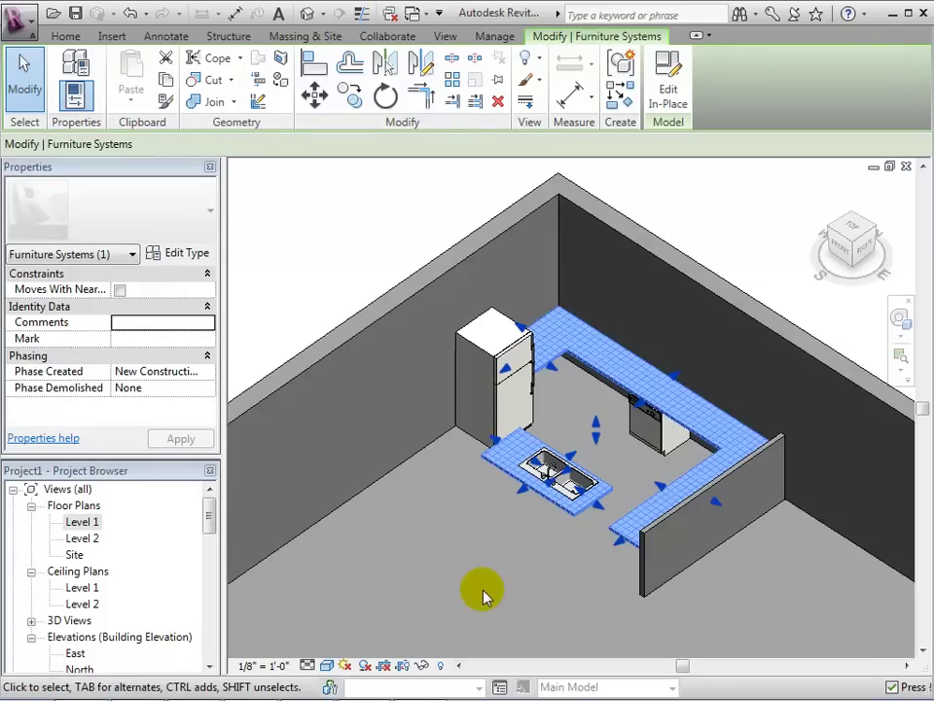
{"action": "left_click_drag", "start_coordinate": [521, 494], "coordinate": [517, 500]}
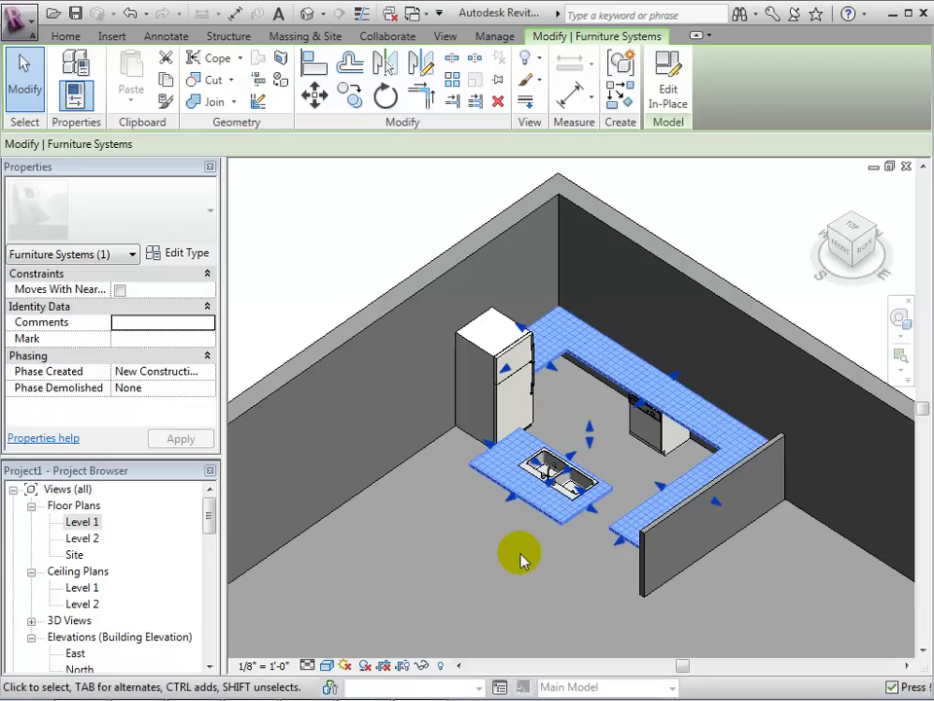
{"action": "key", "text": "Escape"}
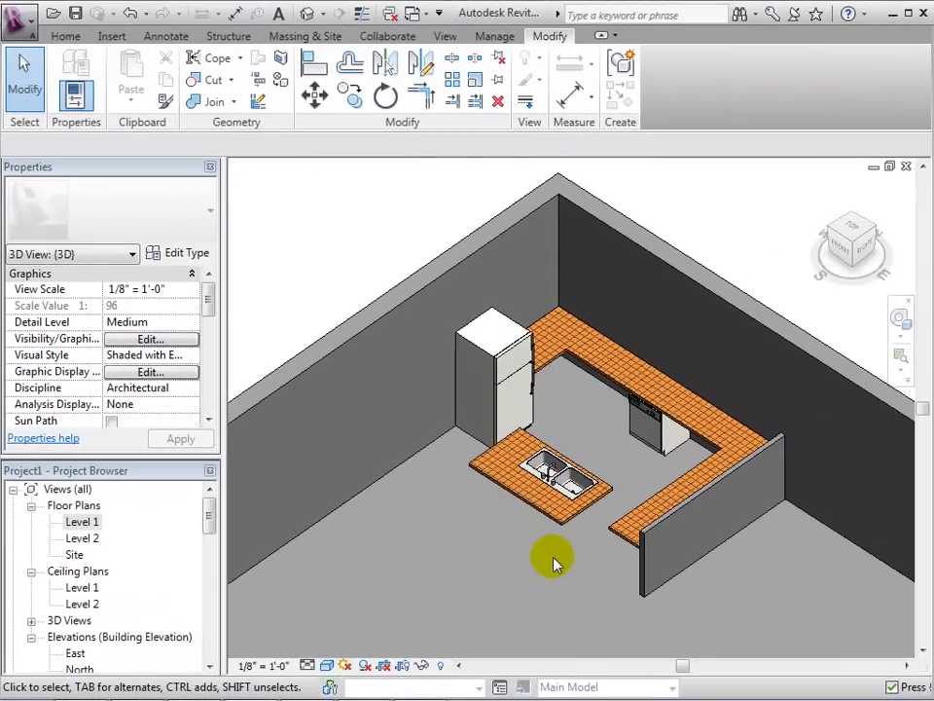
Step: Reopen the counter for in-place editing, edit its extrusion sketch, and show it in the Level 1 plan
{"action": "left_click", "coordinate": [601, 540]}
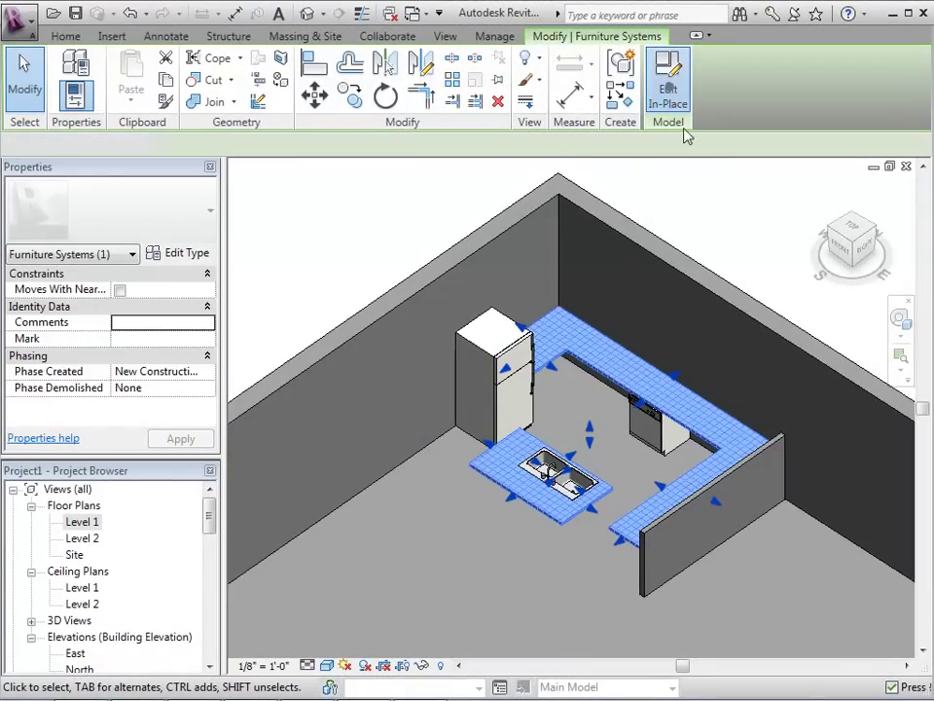
{"action": "left_click", "coordinate": [667, 95]}
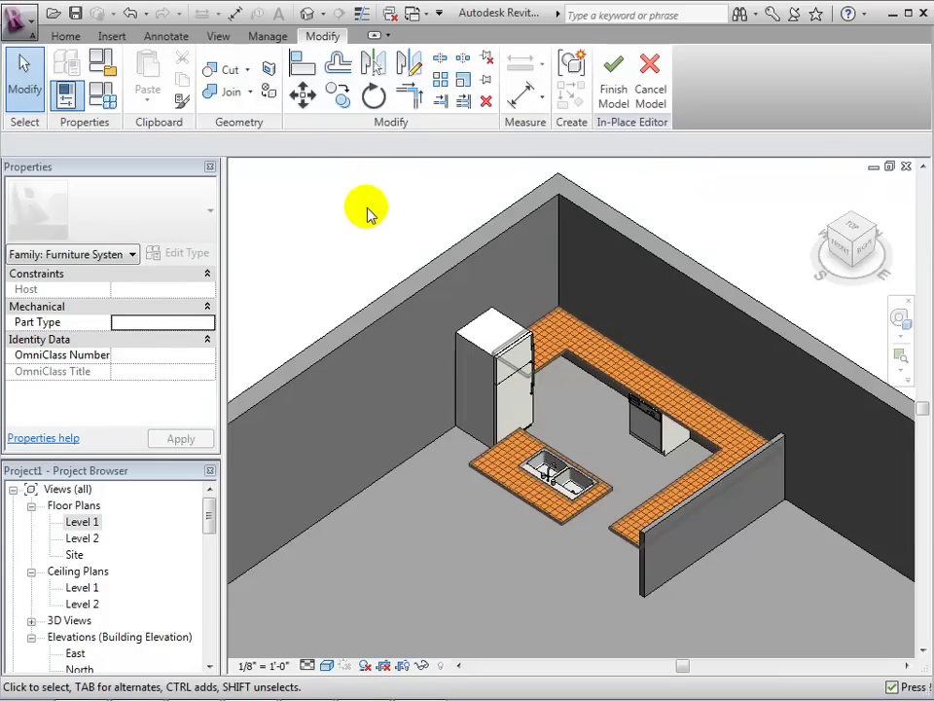
{"action": "left_click", "coordinate": [590, 373]}
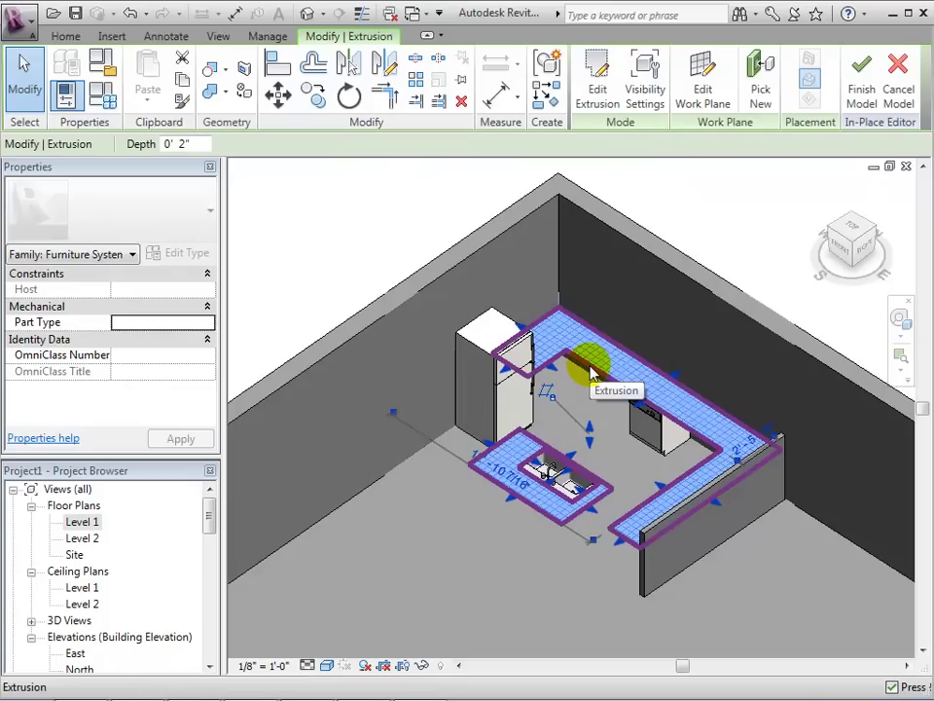
{"action": "left_click", "coordinate": [596, 86]}
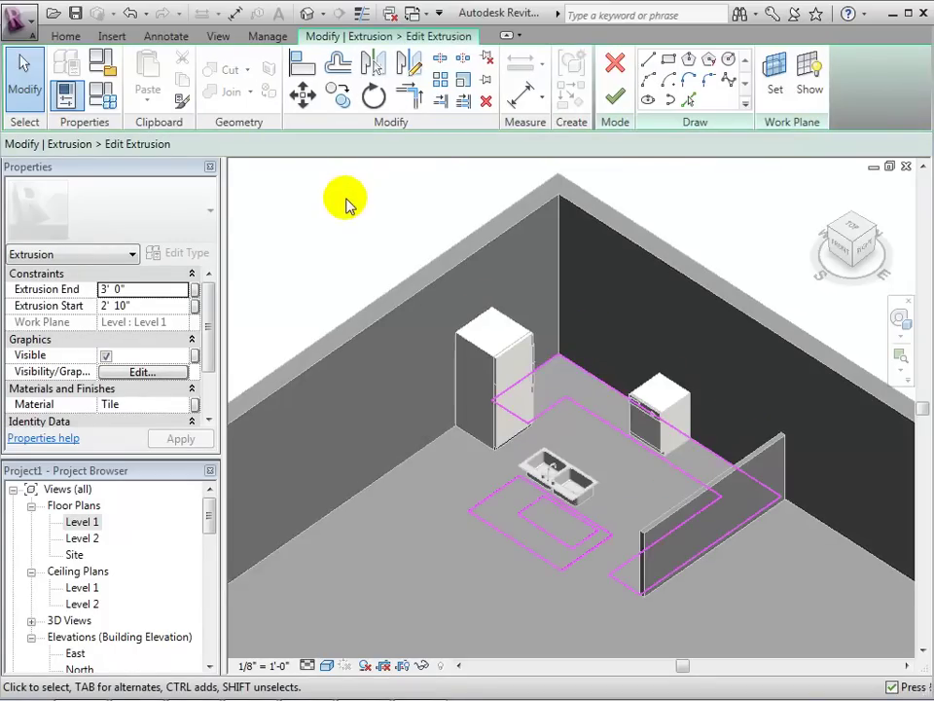
{"action": "double_click", "coordinate": [86, 522]}
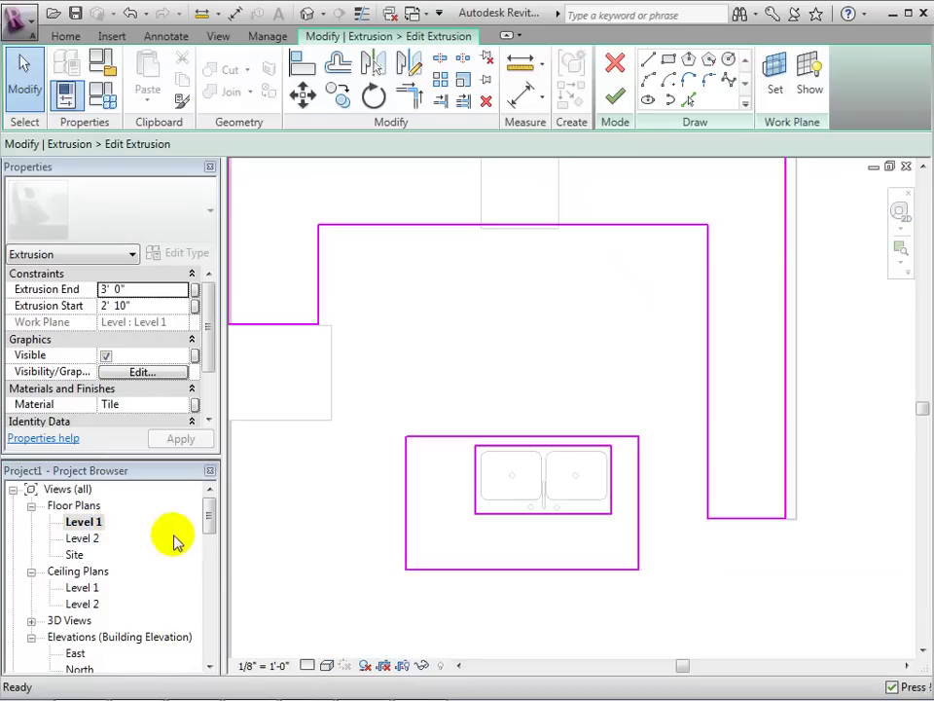
Step: Move the island's faucet-side edge back toward the sink, 0'-9" beyond the partition counter's end, and delete that line
{"action": "left_click", "coordinate": [496, 573]}
{"action": "left_click_drag", "start_coordinate": [495, 567], "coordinate": [498, 548]}
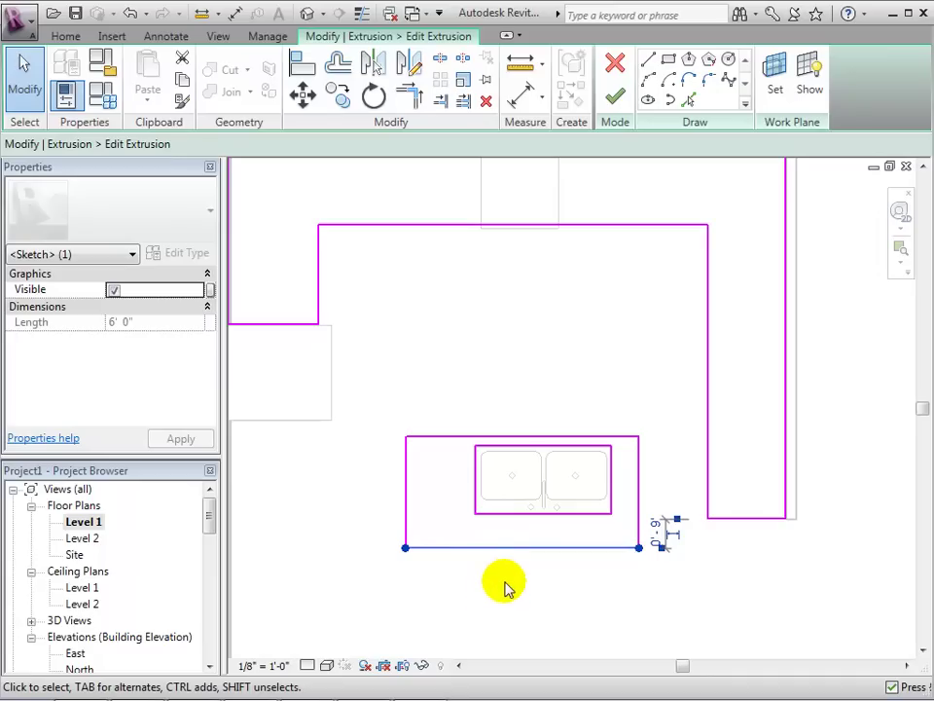
{"action": "key", "text": "Delete"}
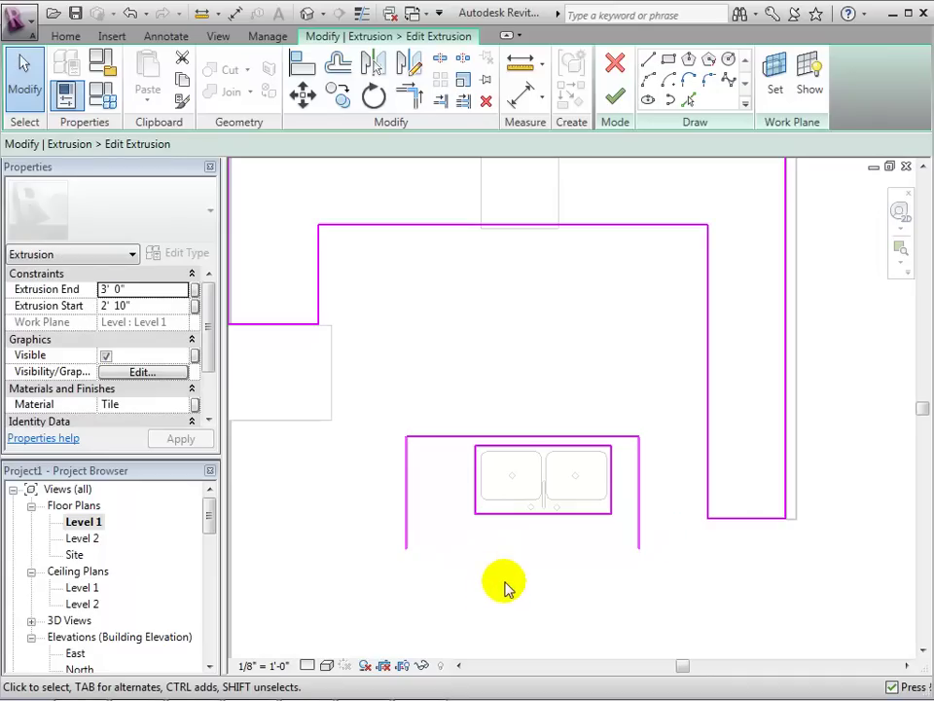
Step: Close the island outline with a start-end-radius arc of about 8' radius between the open side ends, bulging away from the sink
{"action": "left_click", "coordinate": [668, 82]}
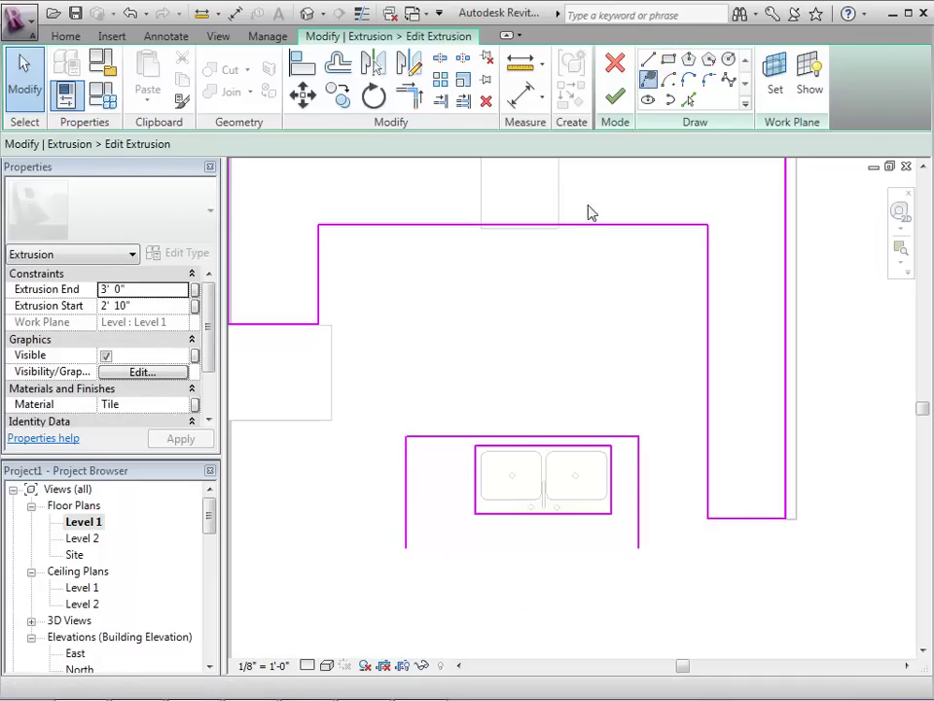
{"action": "left_click", "coordinate": [407, 548]}
{"action": "left_click", "coordinate": [639, 549]}
{"action": "left_click", "coordinate": [575, 562]}
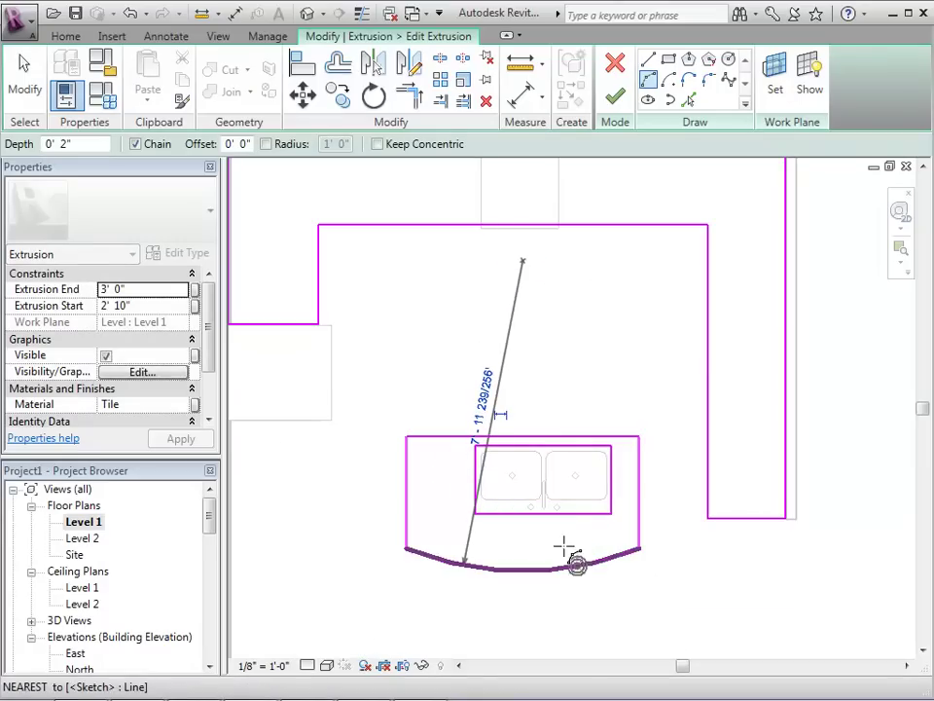
{"action": "left_click", "coordinate": [21, 70]}
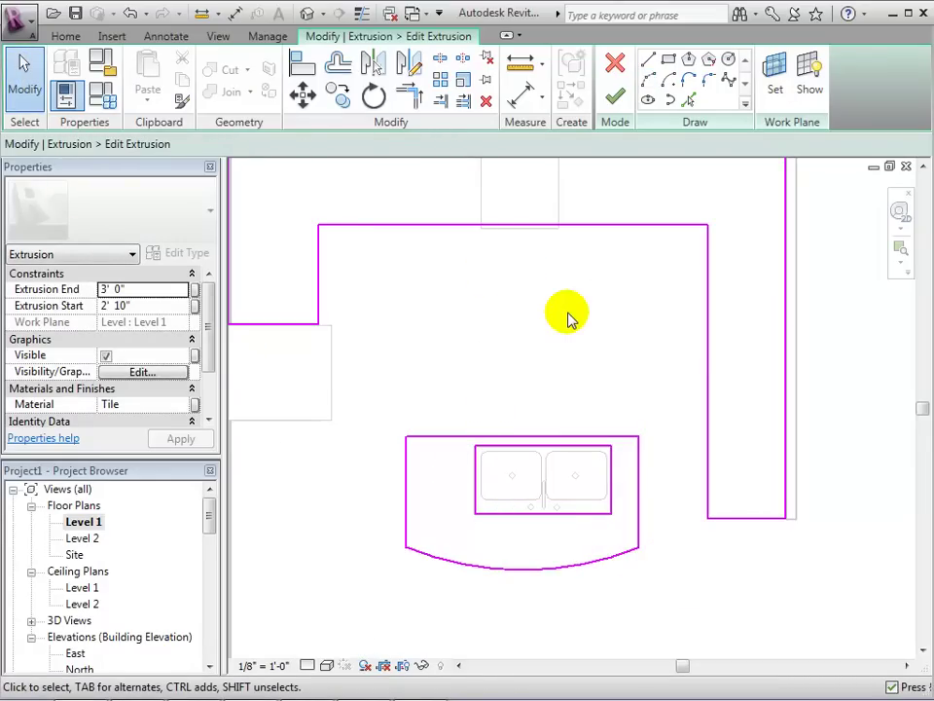
Step: Finish the counter's edited extrusion sketch and show the result deselected in the default 3D view
{"action": "left_click", "coordinate": [613, 100]}
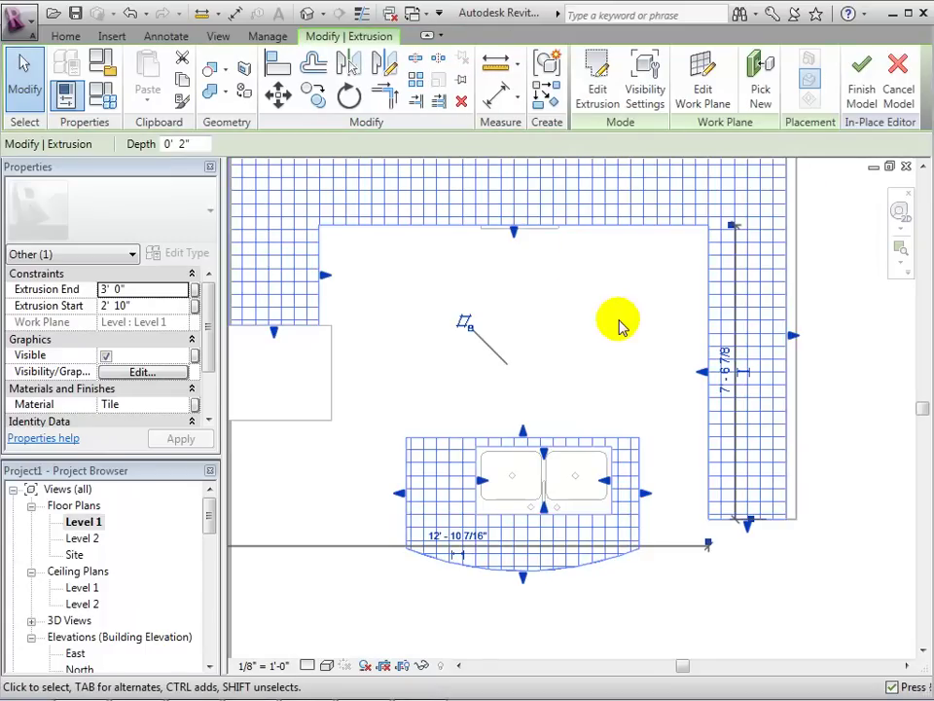
{"action": "left_click", "coordinate": [306, 13]}
{"action": "left_click", "coordinate": [451, 330]}
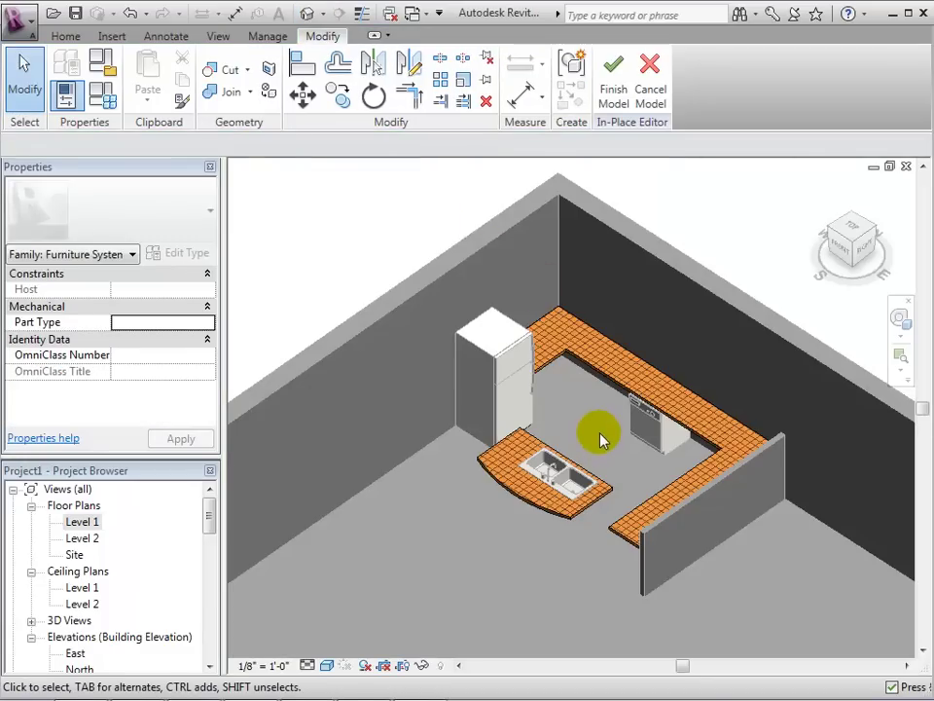
Step: In the Level 1 plan, start a new extrusion and outline the island with four lines, running straight between the arc's ends, 6'-0" long
{"action": "double_click", "coordinate": [82, 523]}
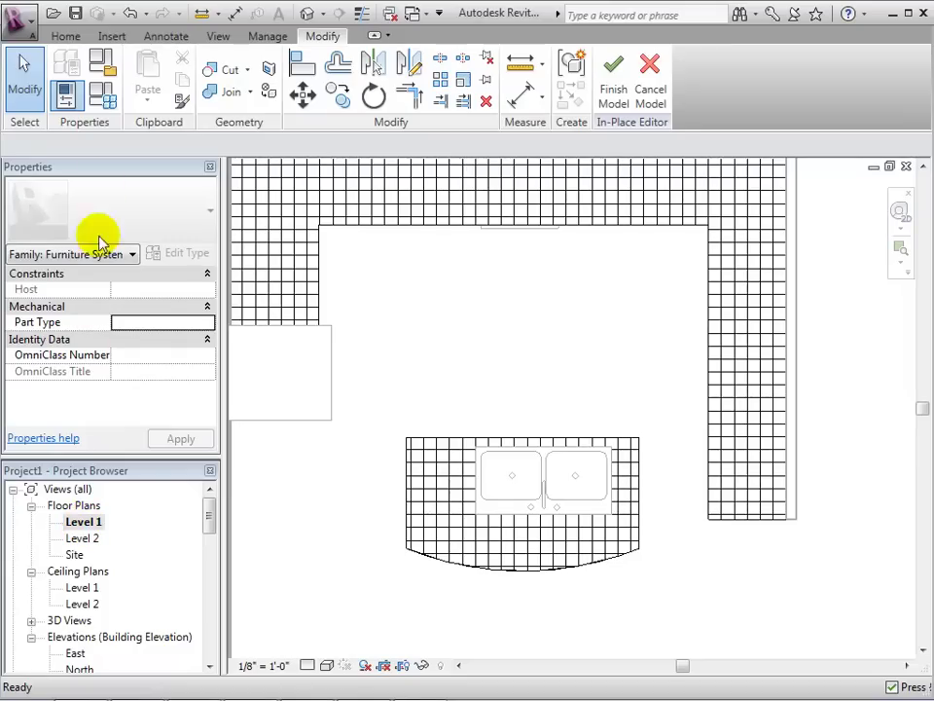
{"action": "left_click", "coordinate": [64, 37]}
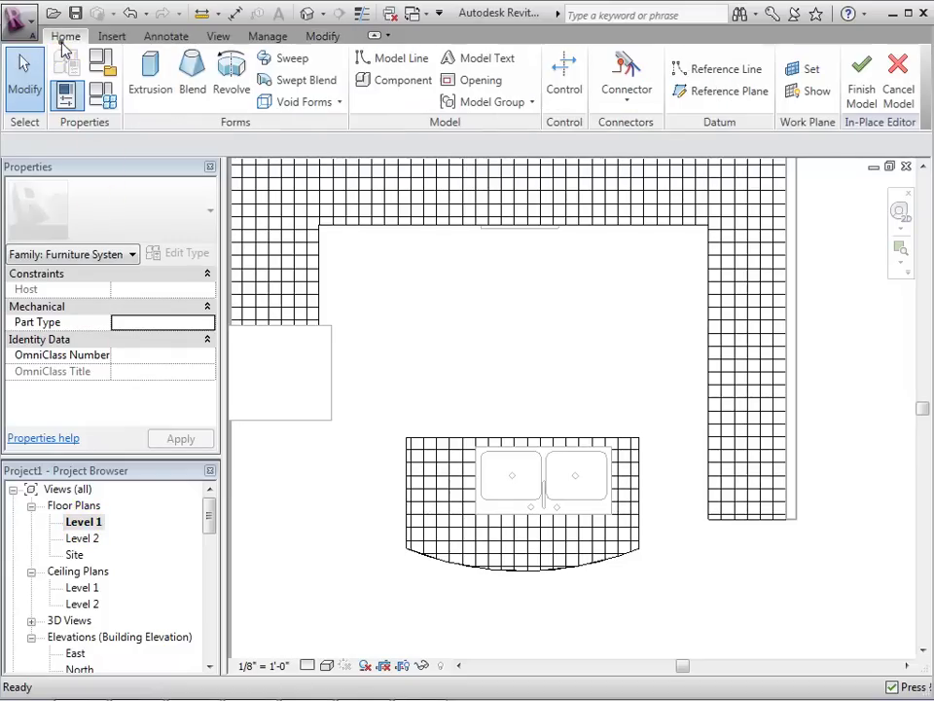
{"action": "left_click", "coordinate": [151, 73]}
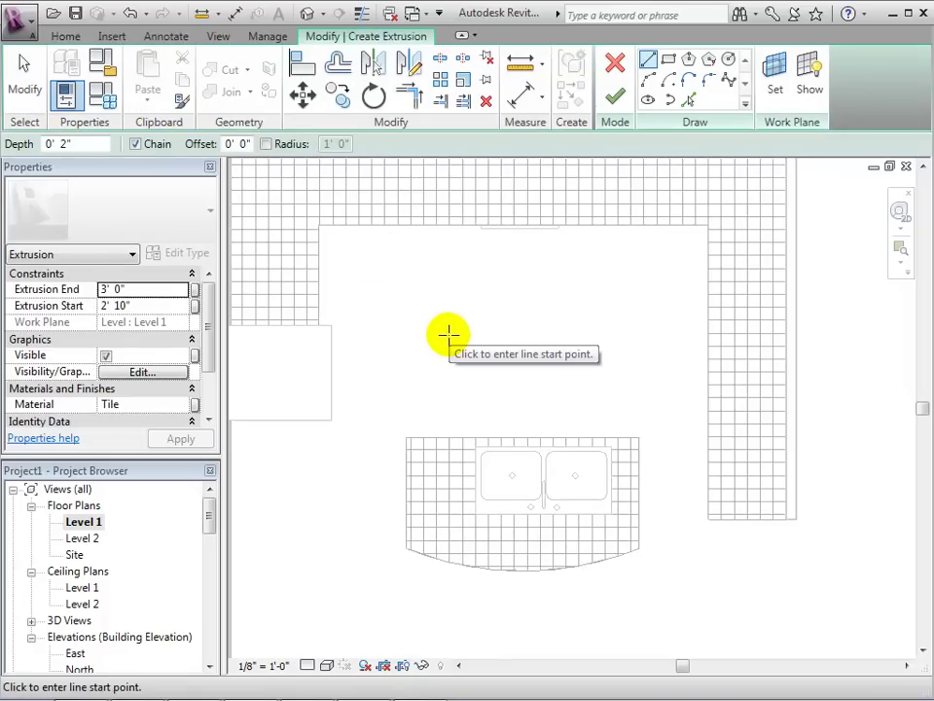
{"action": "left_click", "coordinate": [405, 436]}
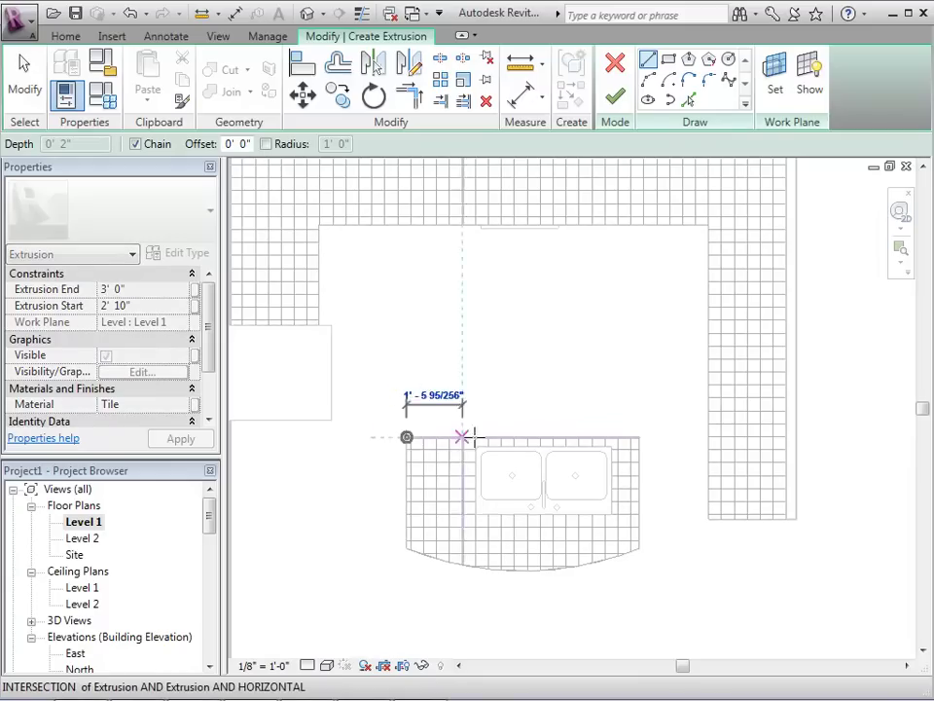
{"action": "left_click", "coordinate": [637, 439]}
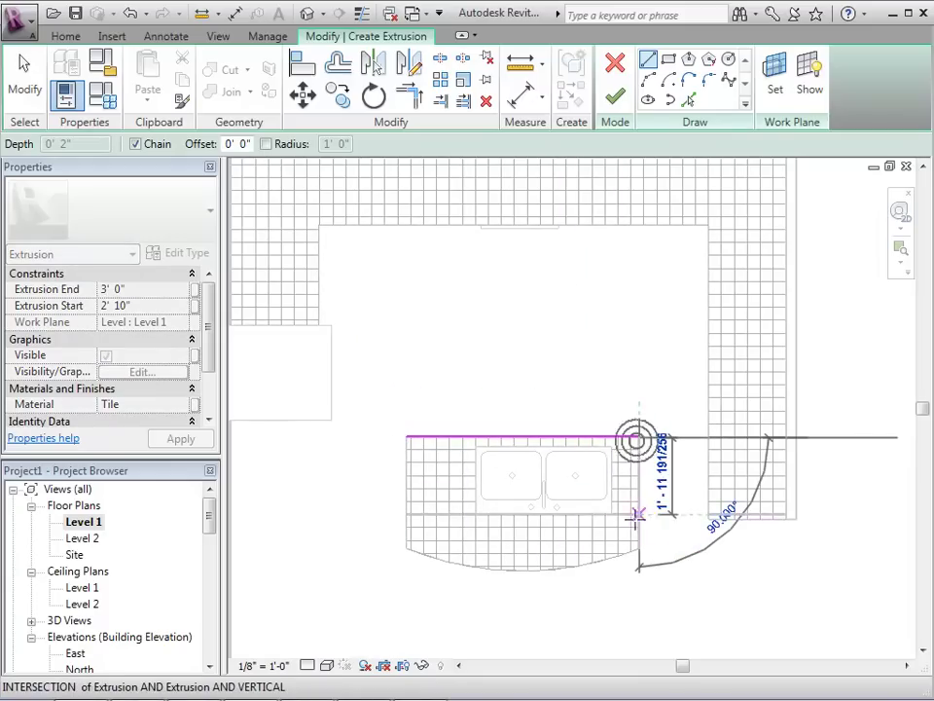
{"action": "left_click", "coordinate": [638, 548]}
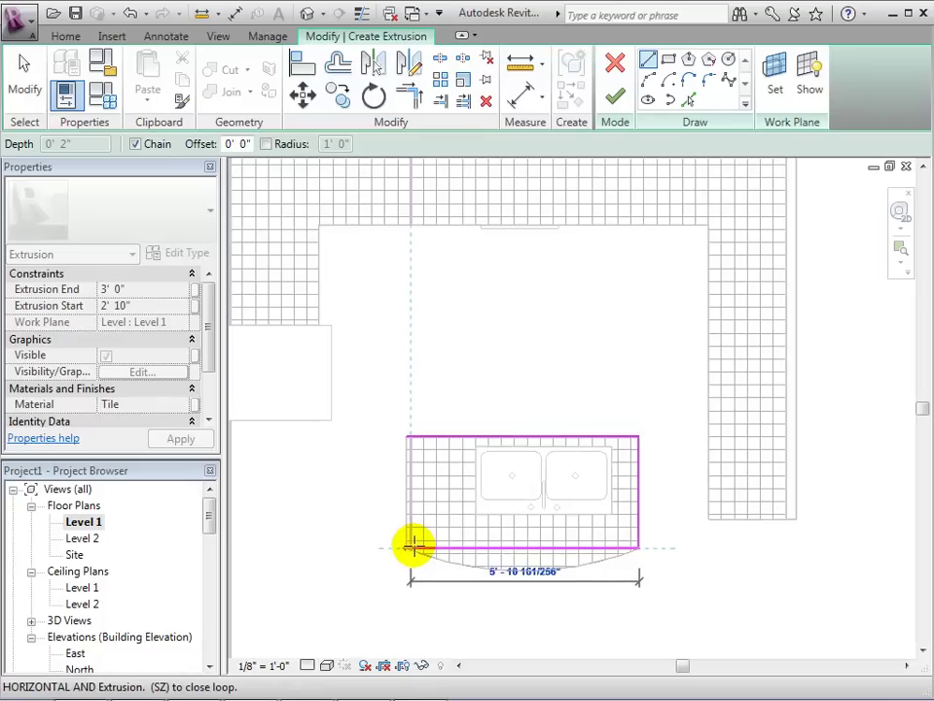
{"action": "left_click", "coordinate": [409, 547]}
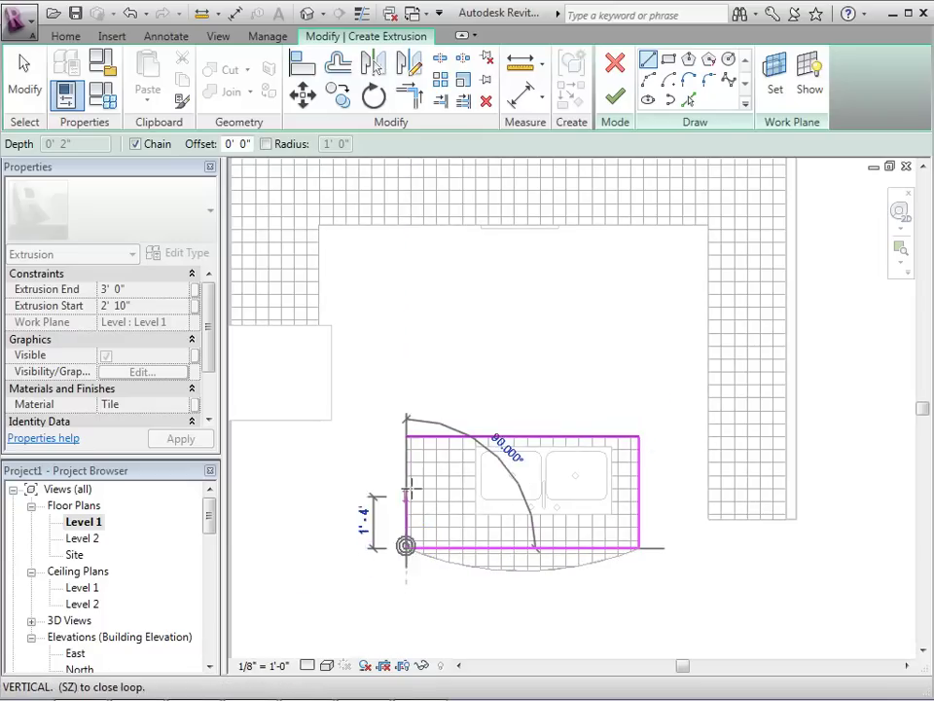
{"action": "left_click", "coordinate": [408, 437]}
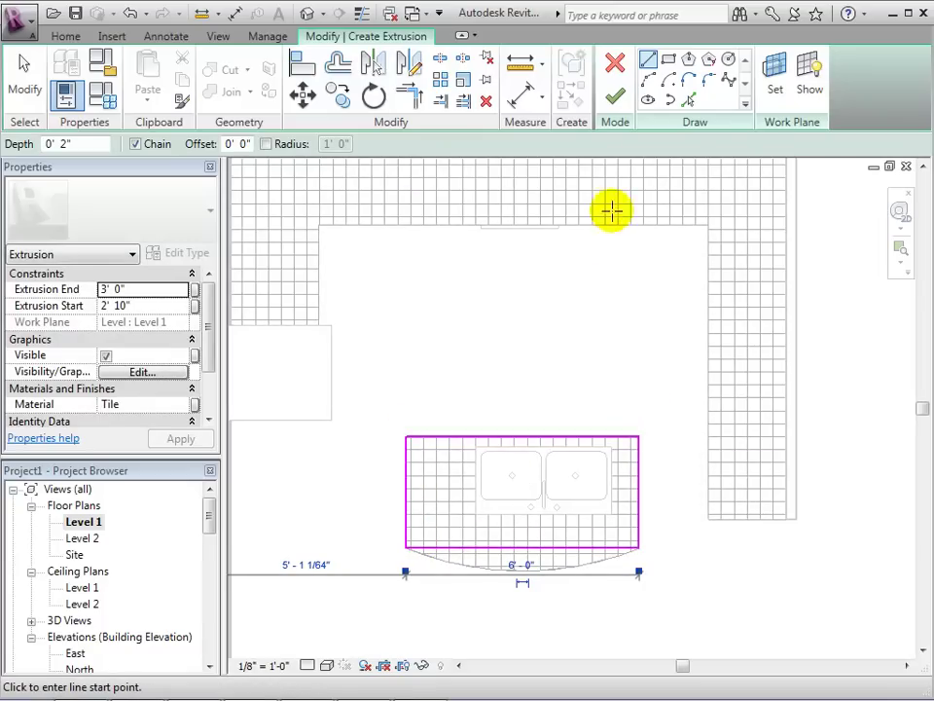
Step: Sketch an inner rectangle of about 5'-4 1/2" by 2'-5 3/4" inside the island outline, surrounding the sink
{"action": "left_click", "coordinate": [670, 64]}
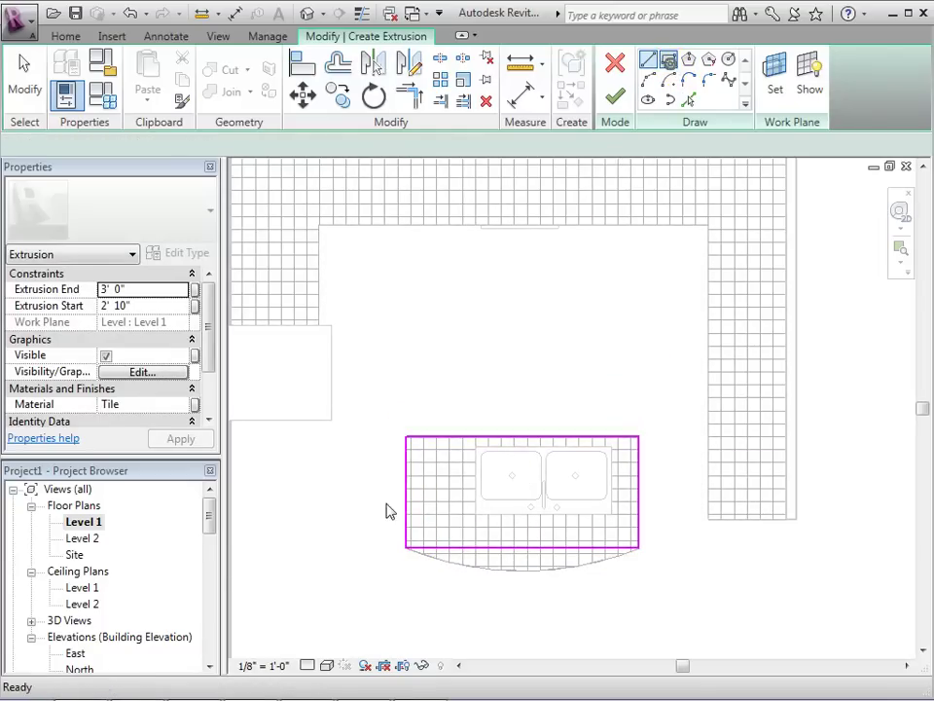
{"action": "left_click", "coordinate": [415, 446]}
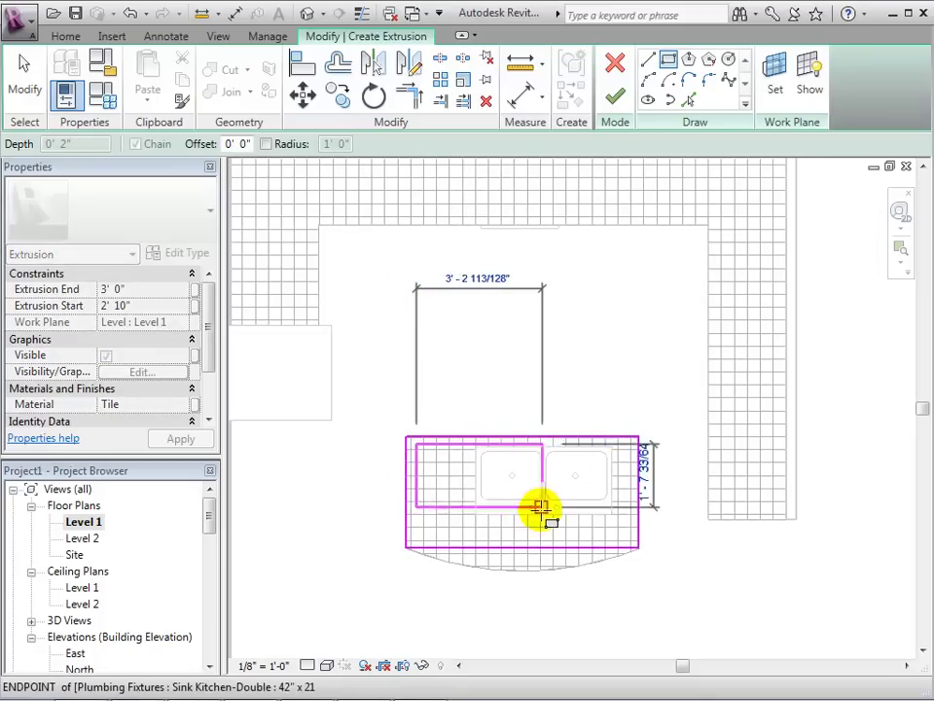
{"action": "left_click", "coordinate": [626, 538]}
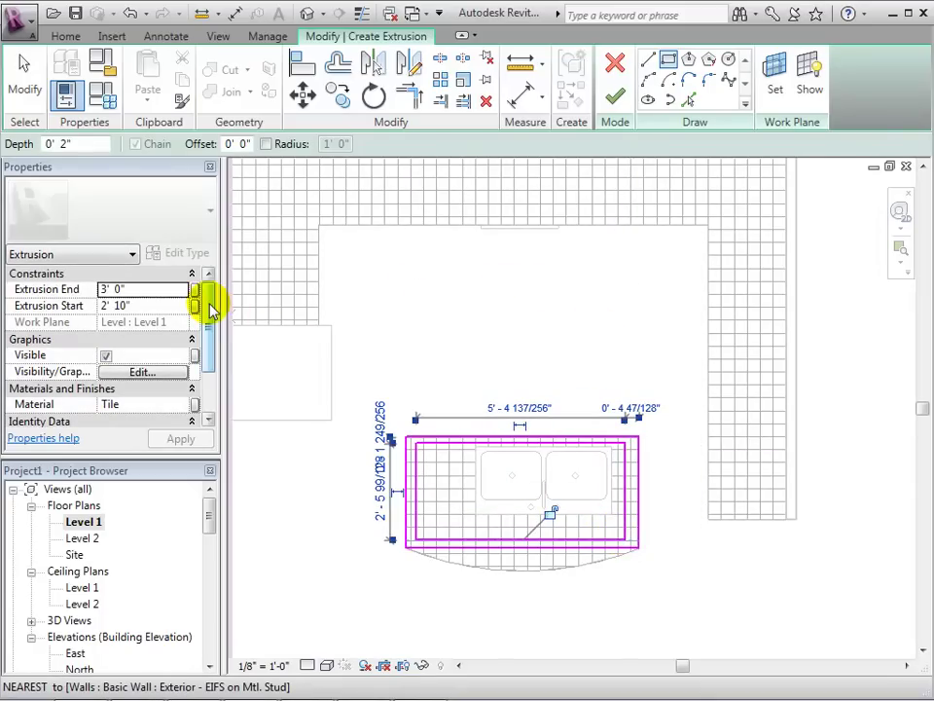
Step: Set the island base's extrusion end to 2' 10" and its extrusion start to 0
{"action": "left_click", "coordinate": [139, 289]}
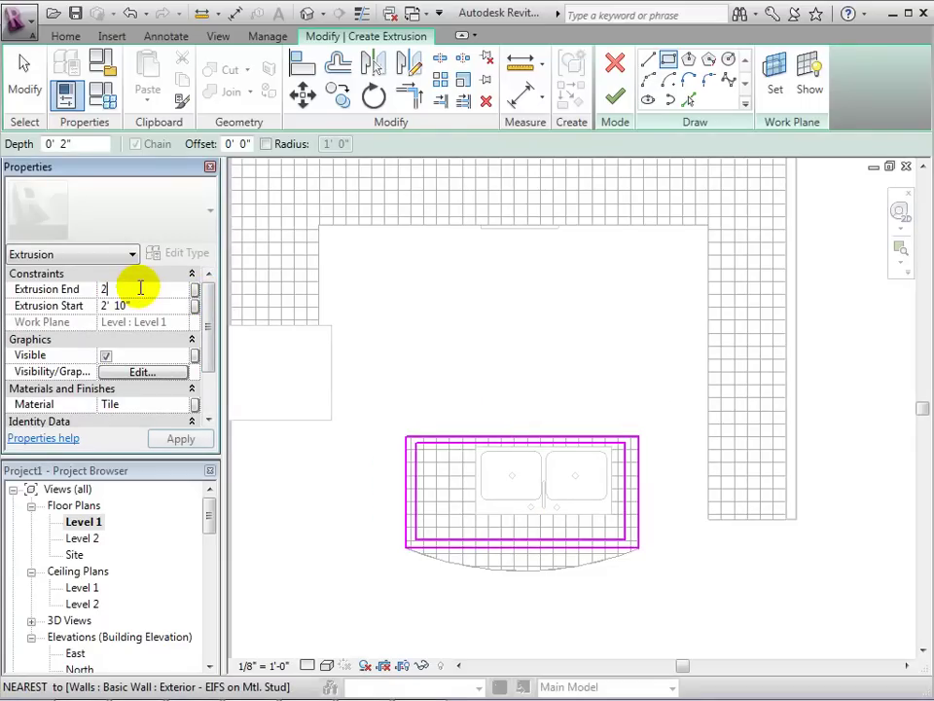
{"action": "left_click", "coordinate": [149, 305]}
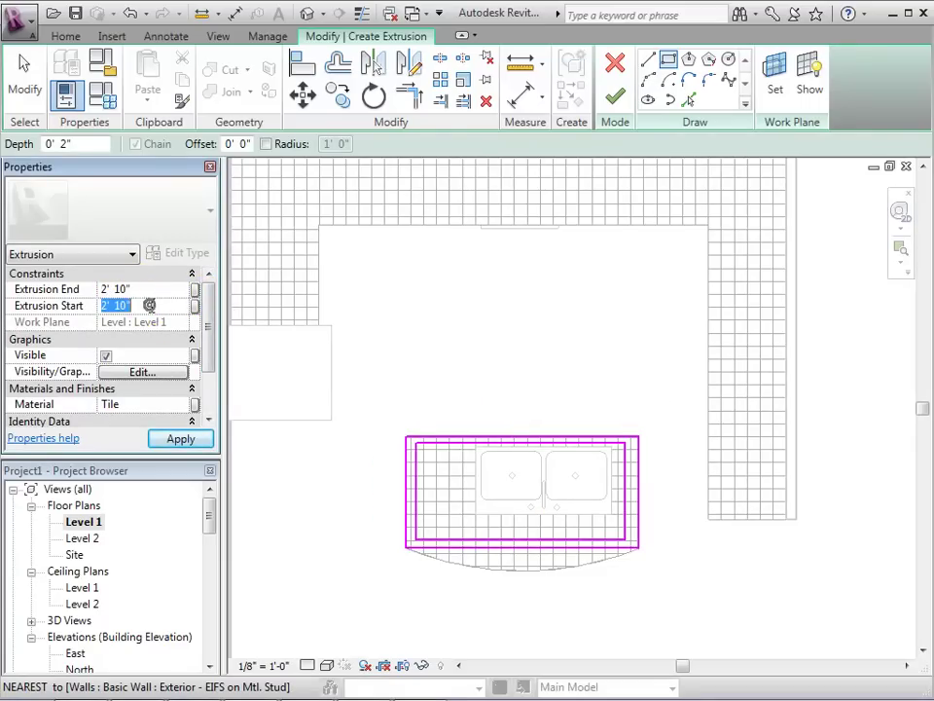
{"action": "left_click", "coordinate": [151, 305]}
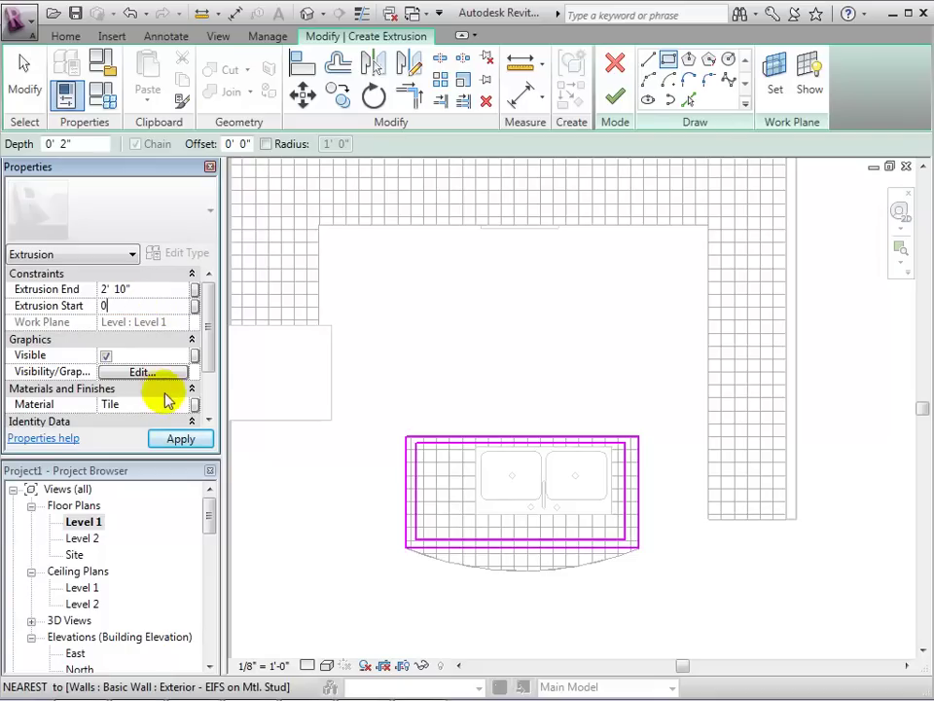
Step: Assign the Wood - Cherry material to the island base and finish the extrusion, showing it in the default 3D view
{"action": "left_click", "coordinate": [181, 404]}
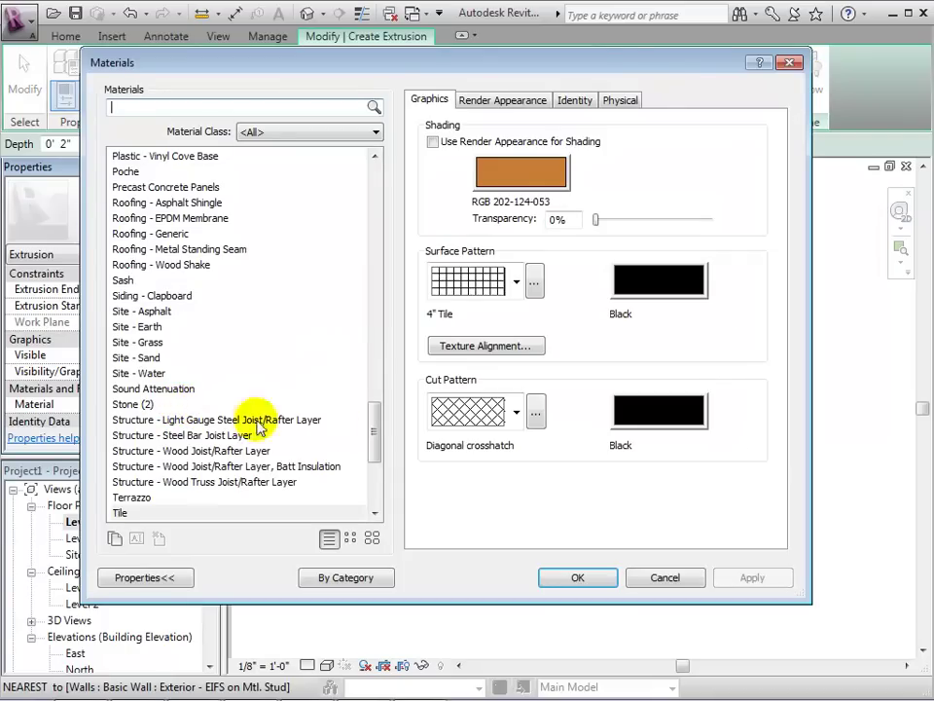
{"action": "left_click_drag", "start_coordinate": [379, 429], "coordinate": [382, 477]}
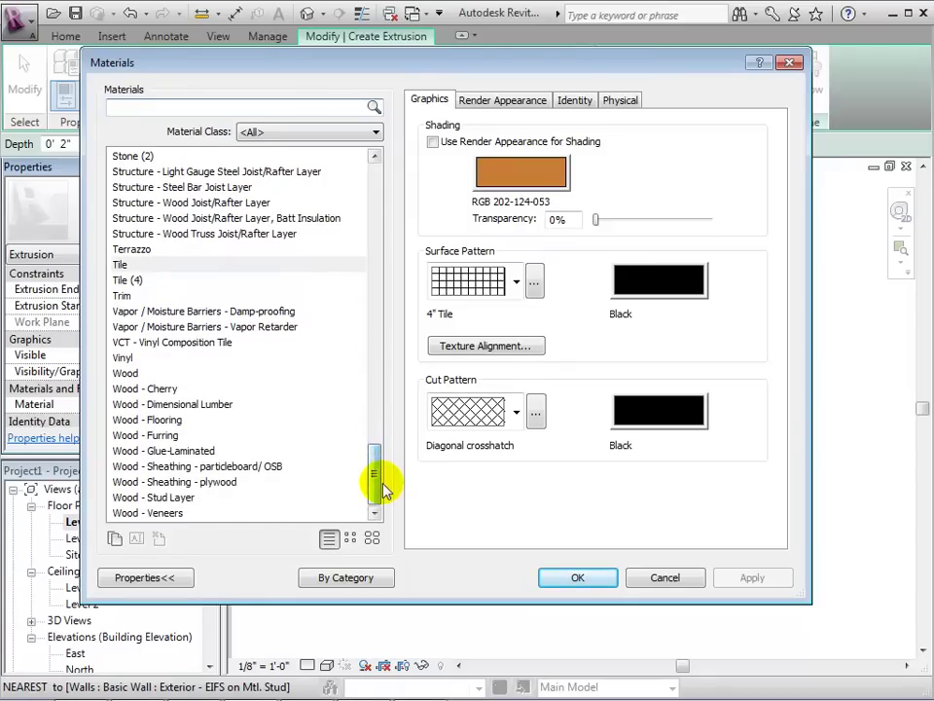
{"action": "left_click", "coordinate": [164, 390]}
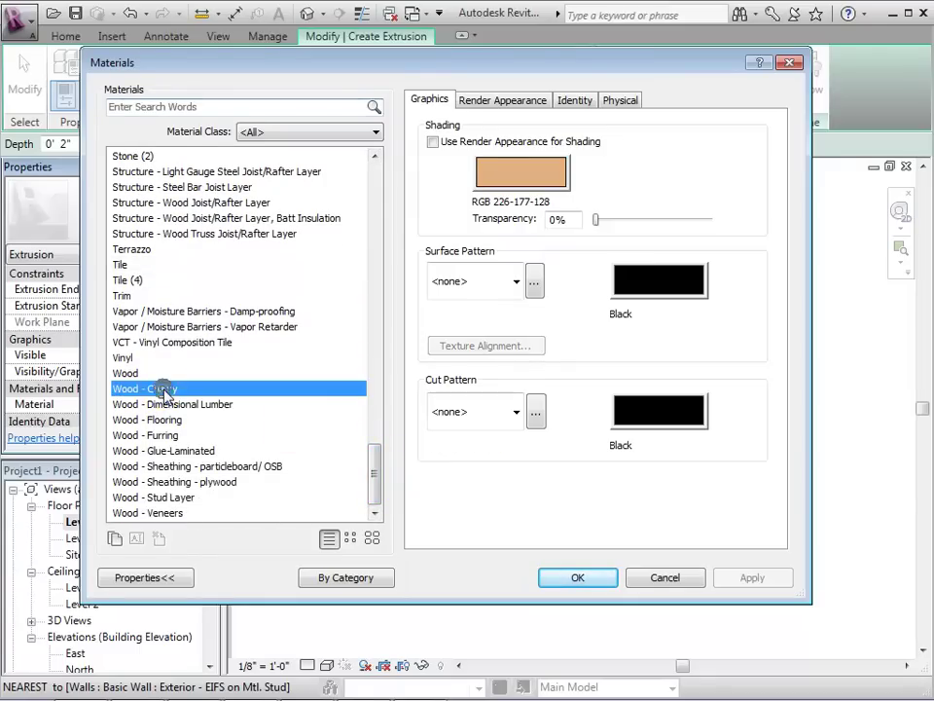
{"action": "left_click", "coordinate": [577, 580]}
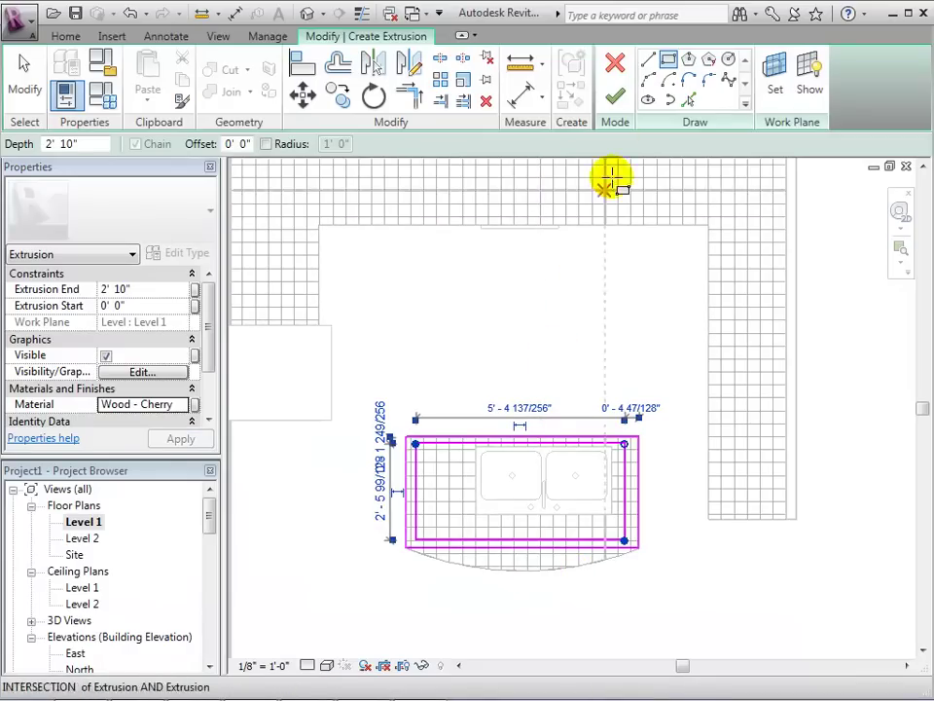
{"action": "left_click", "coordinate": [615, 98]}
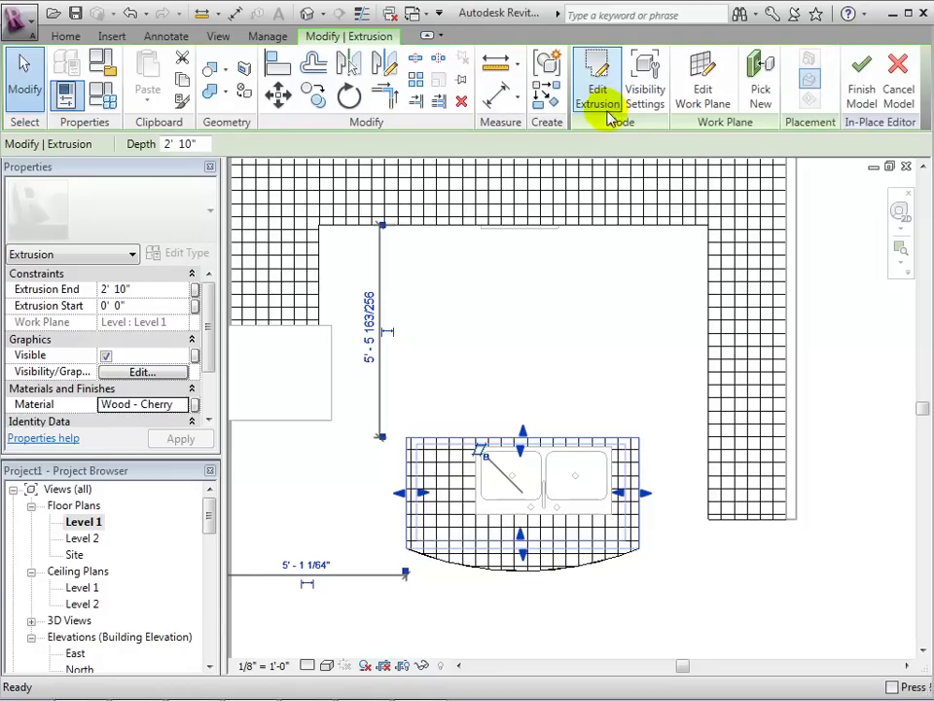
{"action": "left_click", "coordinate": [310, 14]}
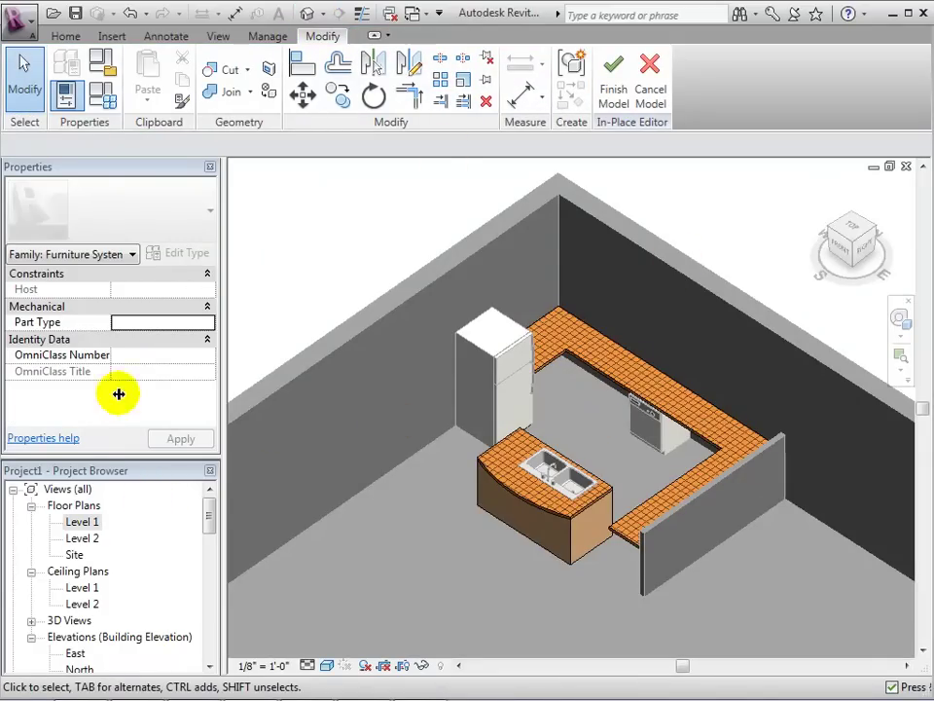
Step: Create a sweep with its path picked along the three inner top edges of the U-shaped counter, and finish the path
{"action": "left_click", "coordinate": [66, 36]}
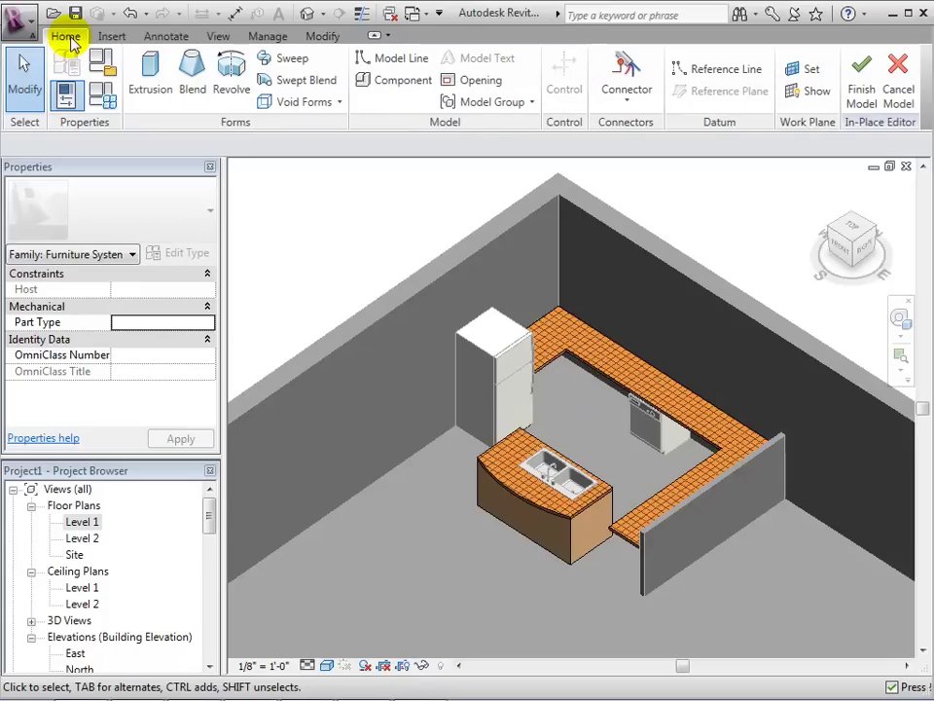
{"action": "left_click", "coordinate": [285, 61]}
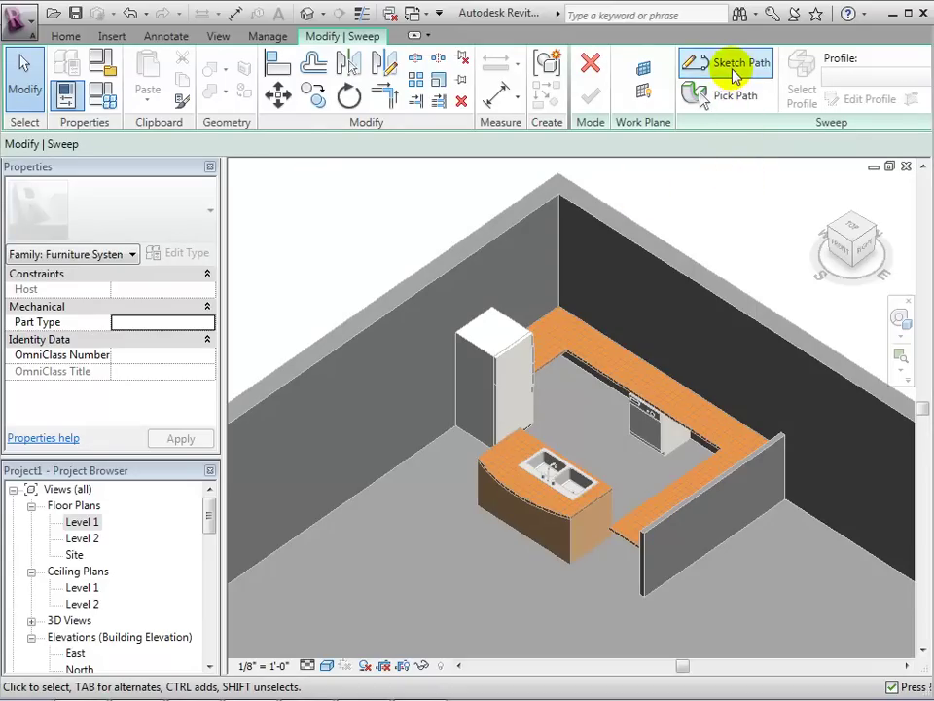
{"action": "left_click", "coordinate": [703, 97]}
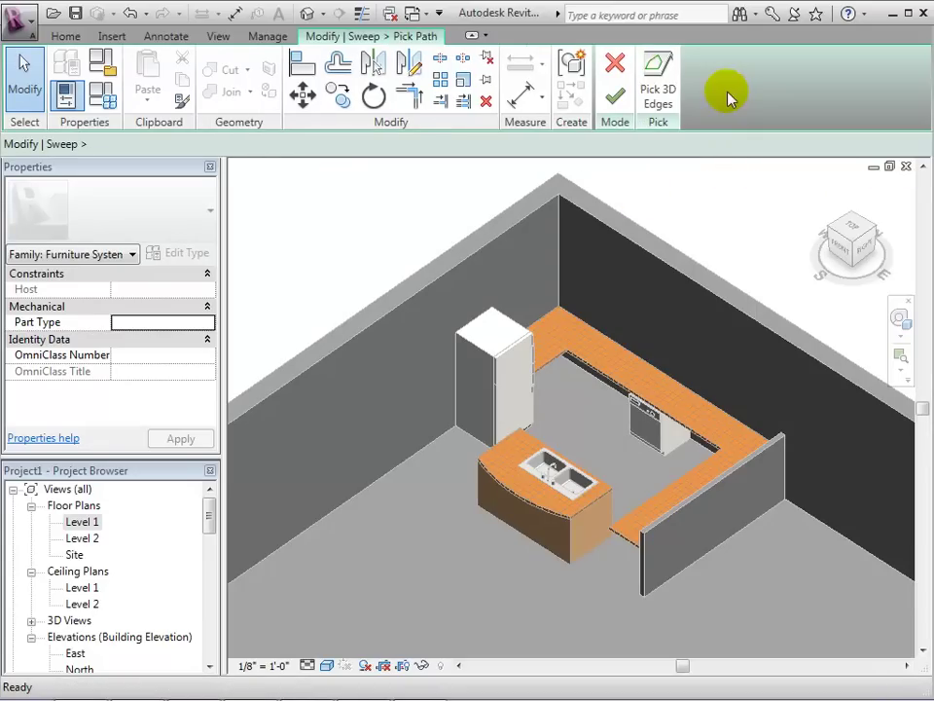
{"action": "left_click", "coordinate": [679, 485]}
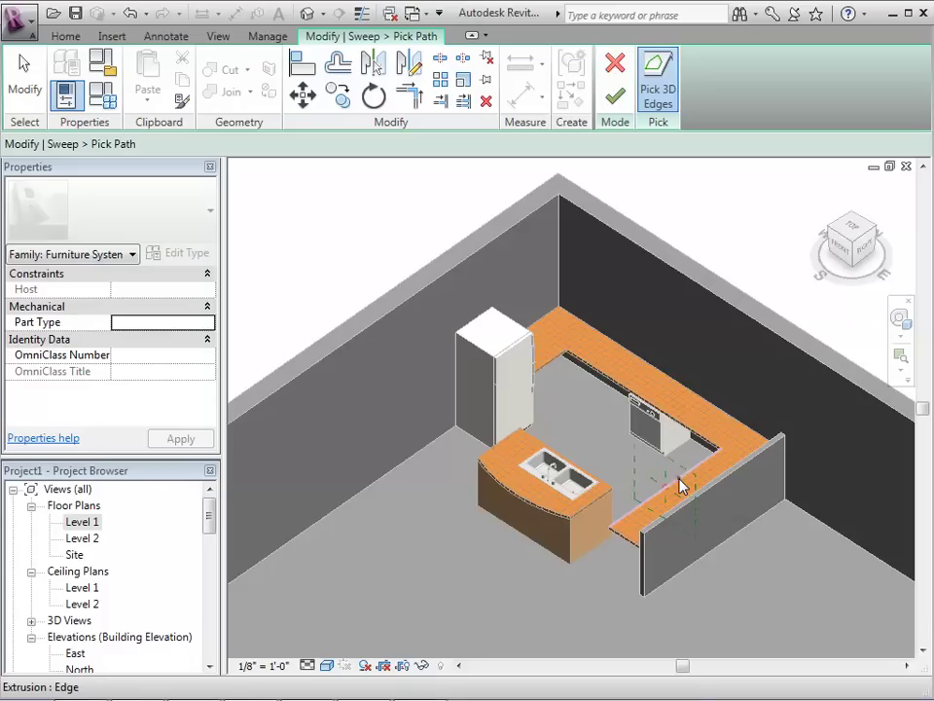
{"action": "left_click", "coordinate": [596, 377]}
{"action": "left_click", "coordinate": [552, 367]}
{"action": "left_click", "coordinate": [614, 95]}
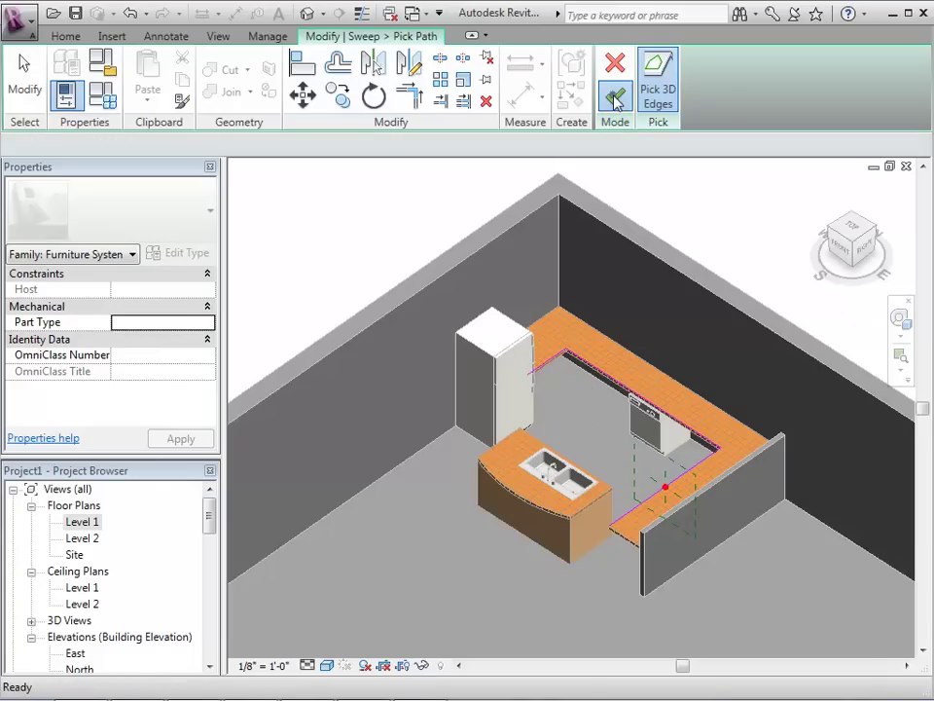
Step: In the front view, sketch a closed tapered sweep profile at the counter's inner edge, about 4" wide on top and 1 5/8" at the bottom
{"action": "left_click", "coordinate": [845, 251]}
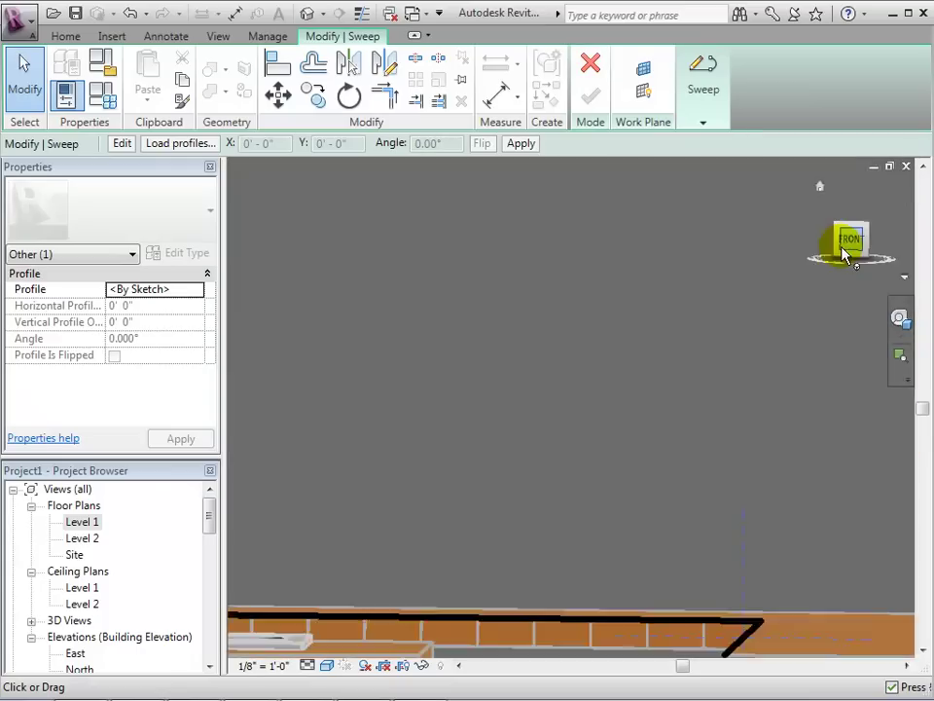
{"action": "scroll", "coordinate": [752, 380], "scroll_direction": "down", "scroll_amount": 2}
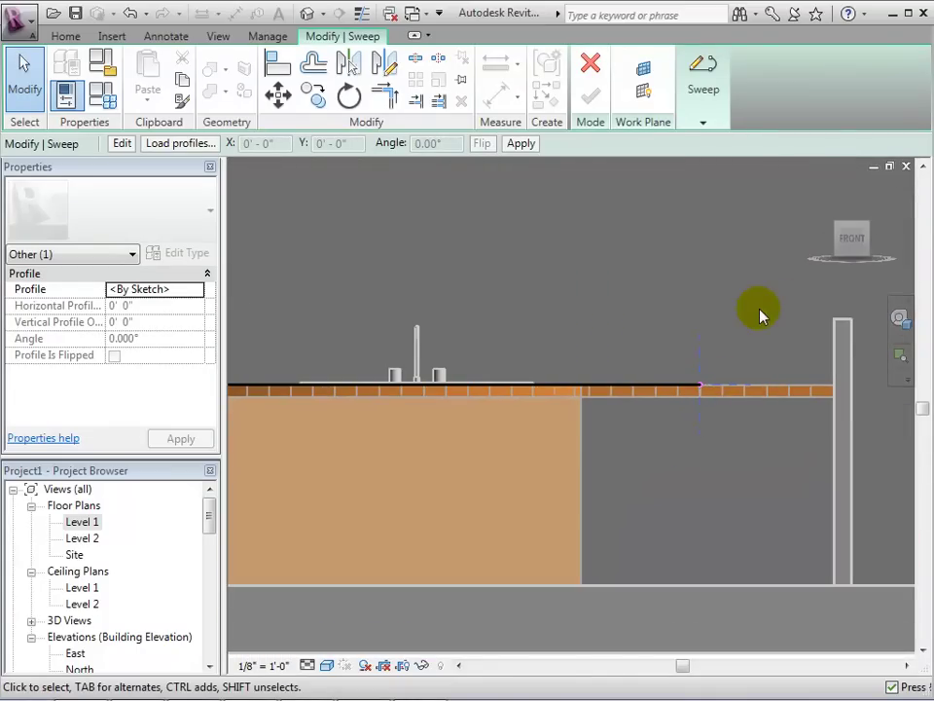
{"action": "left_click", "coordinate": [707, 125]}
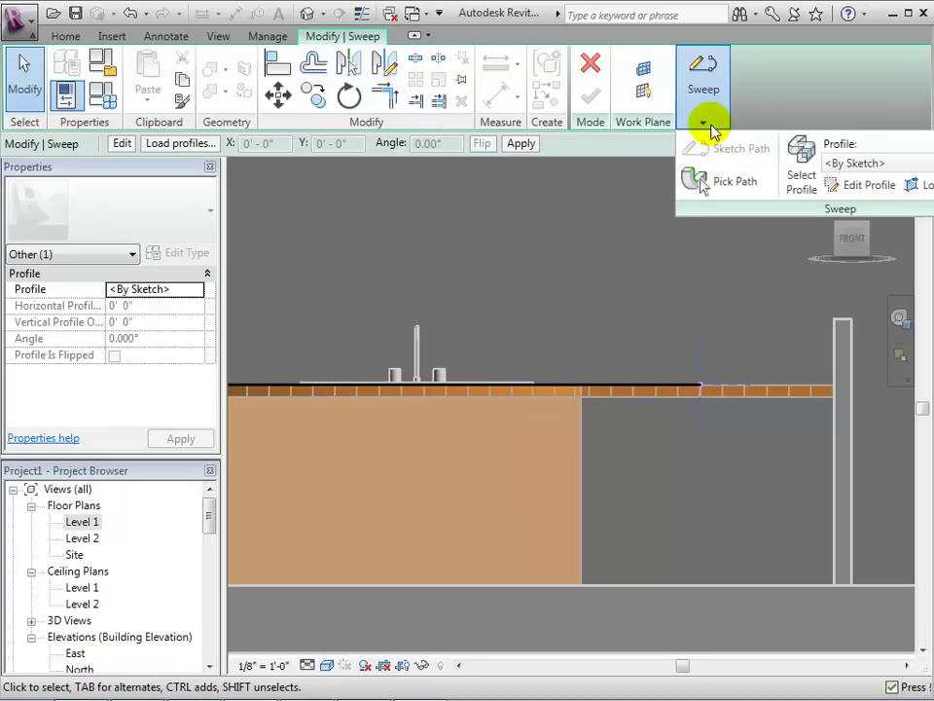
{"action": "left_click", "coordinate": [864, 187]}
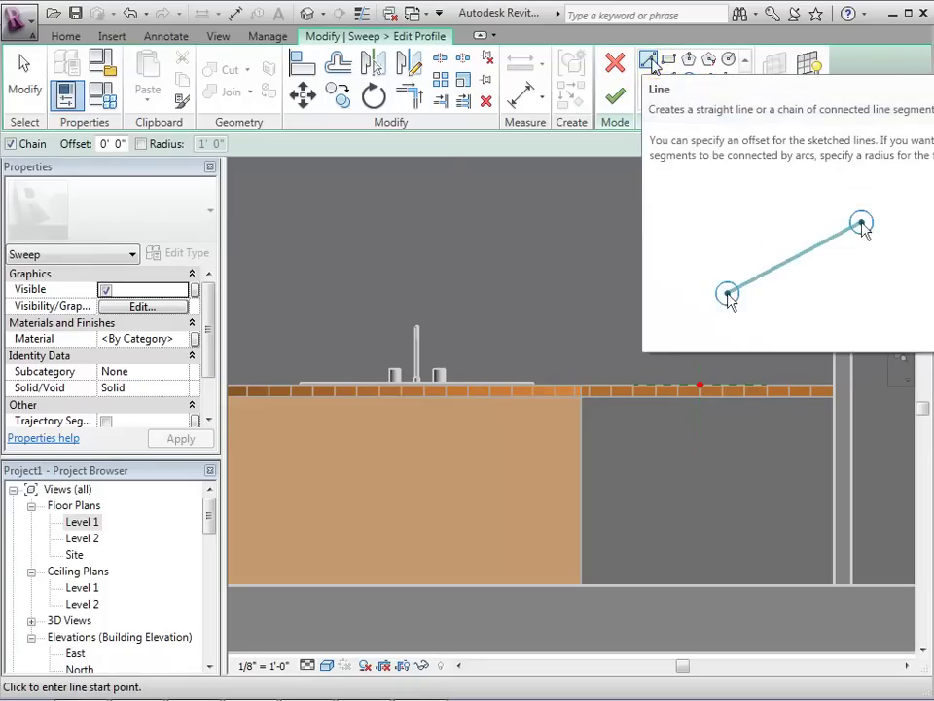
{"action": "left_click", "coordinate": [650, 63]}
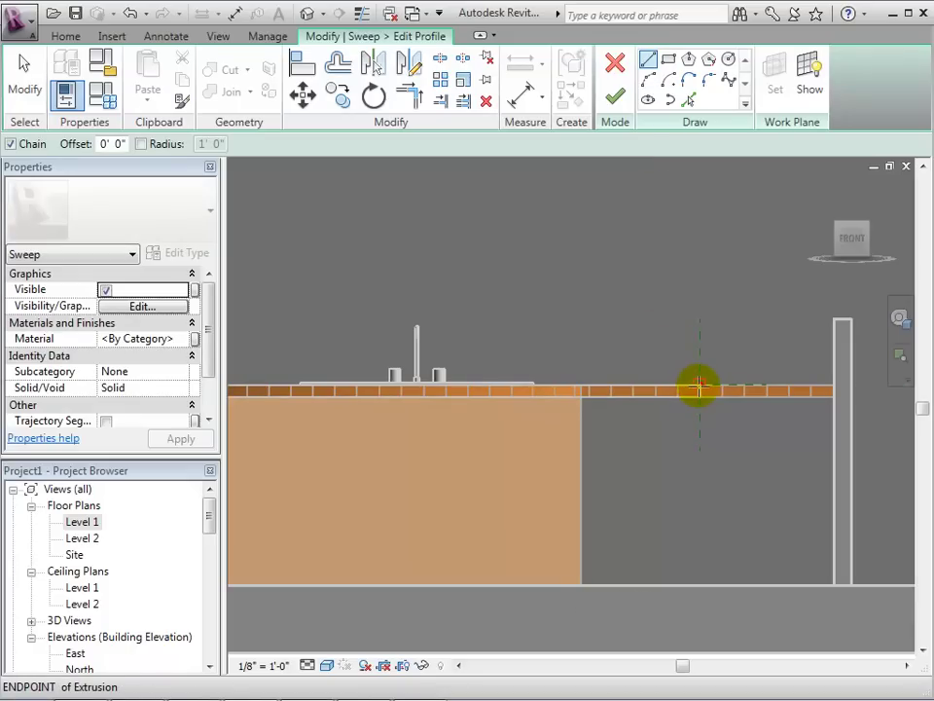
{"action": "left_click", "coordinate": [699, 388]}
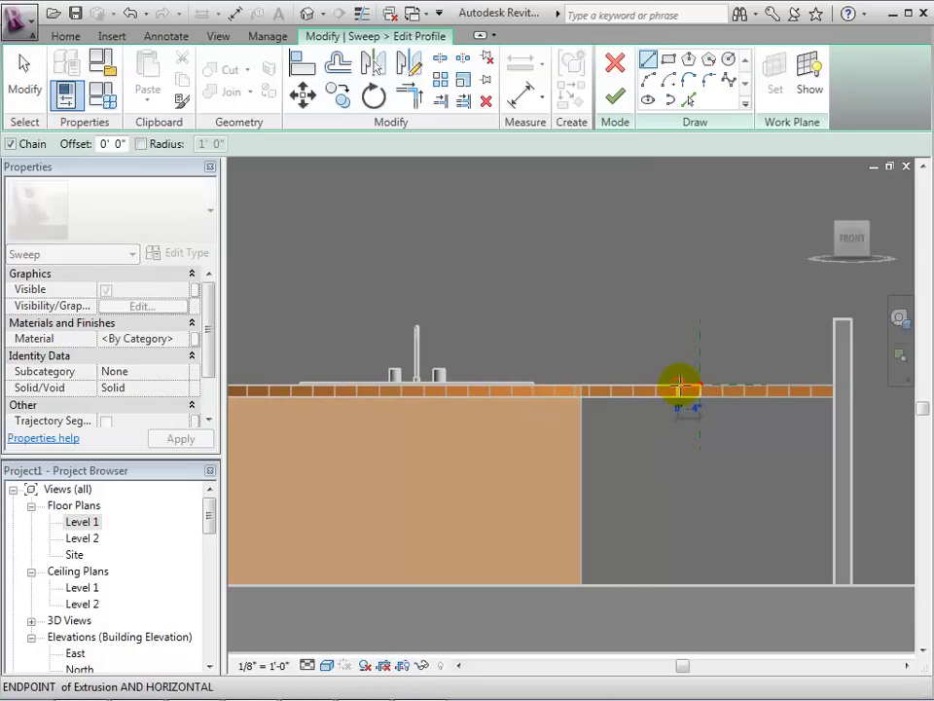
{"action": "left_click", "coordinate": [679, 387]}
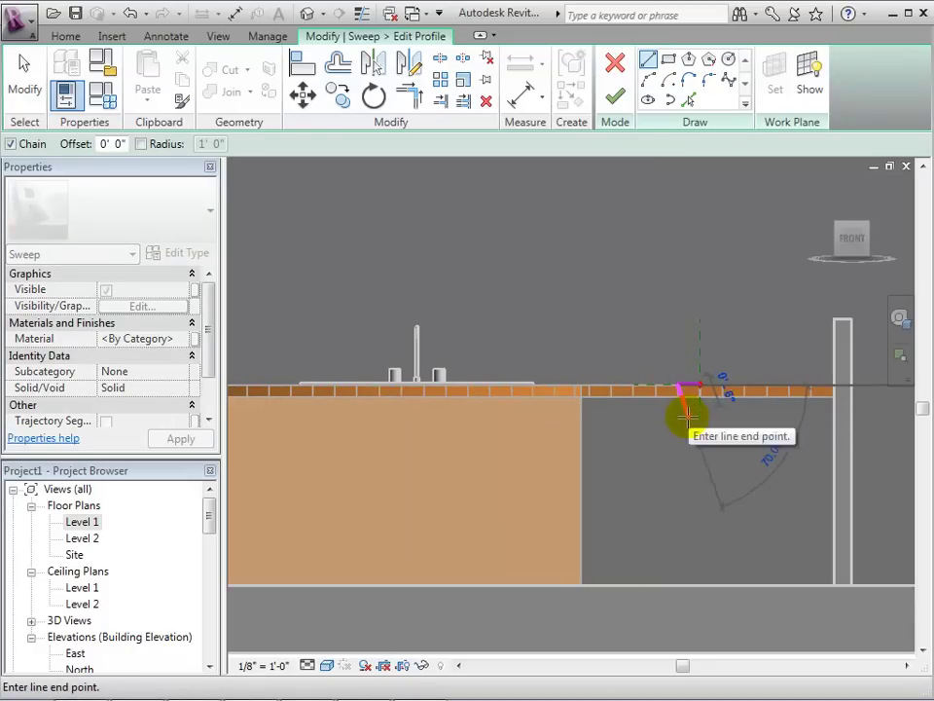
{"action": "left_click", "coordinate": [689, 420]}
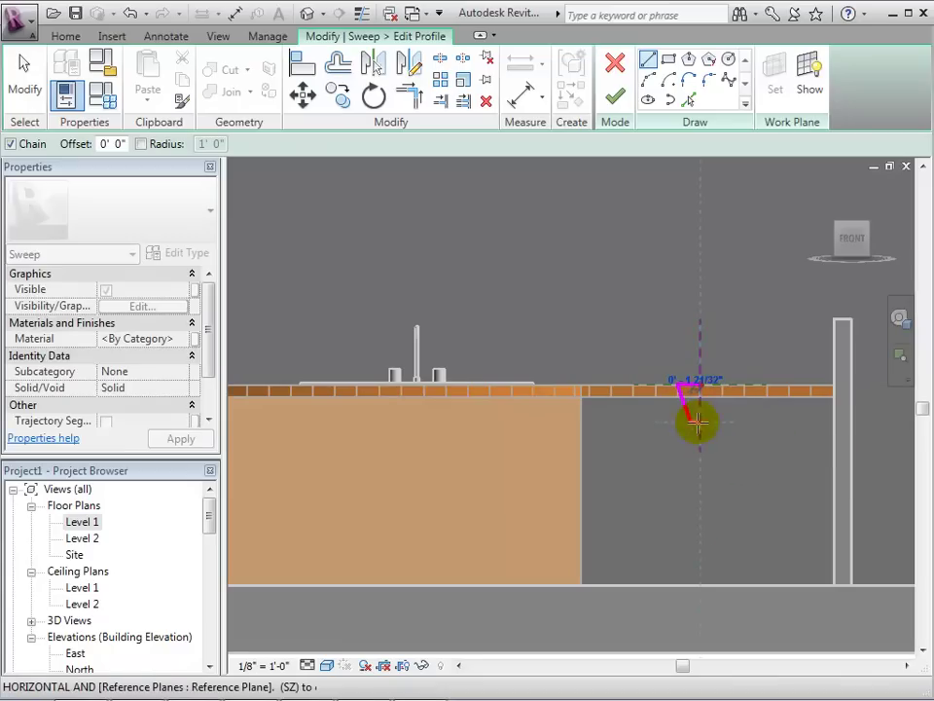
{"action": "left_click", "coordinate": [701, 383]}
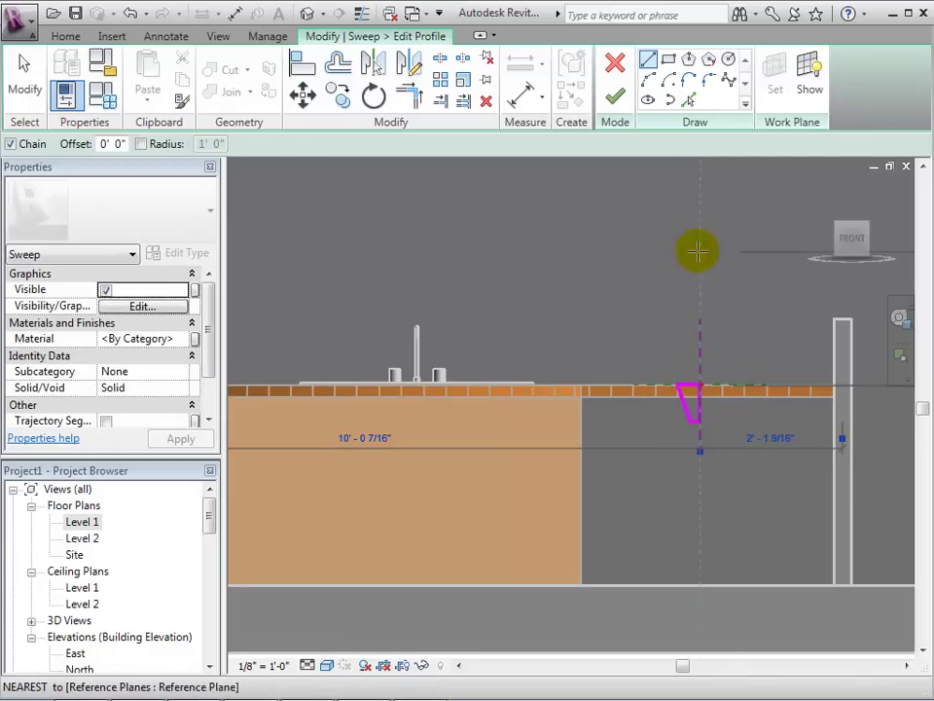
Step: Finish the profile sketch and complete the sweep along the counter's inner edge
{"action": "mouse_move", "coordinate": [215, 334]}
{"action": "left_mouse_down"}
{"action": "mouse_move", "coordinate": [209, 373]}
{"action": "mouse_move", "coordinate": [207, 335]}
{"action": "left_mouse_up"}
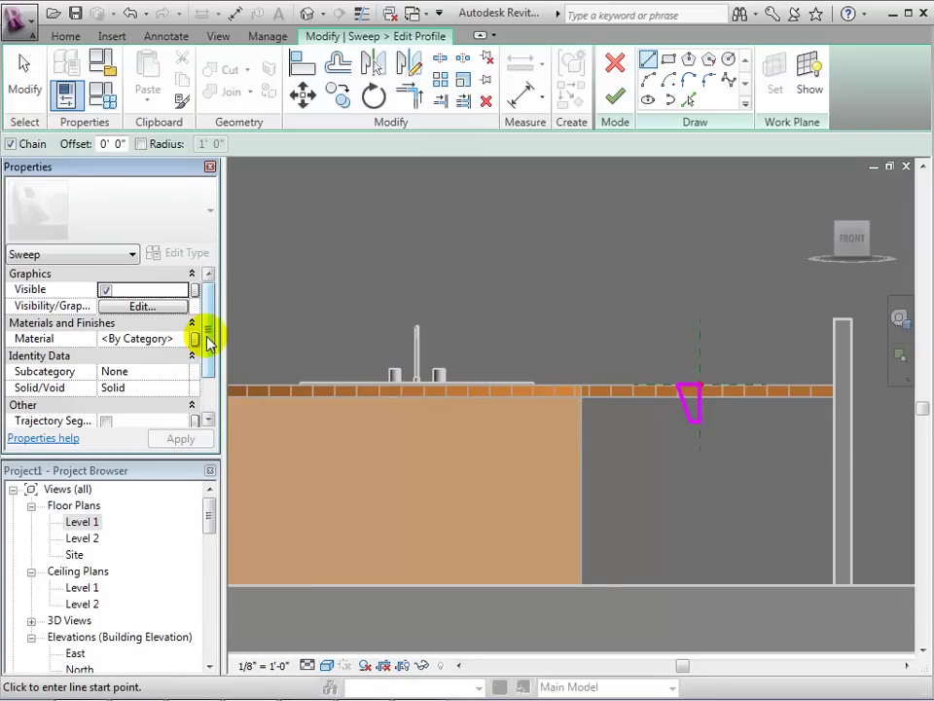
{"action": "left_click", "coordinate": [616, 97]}
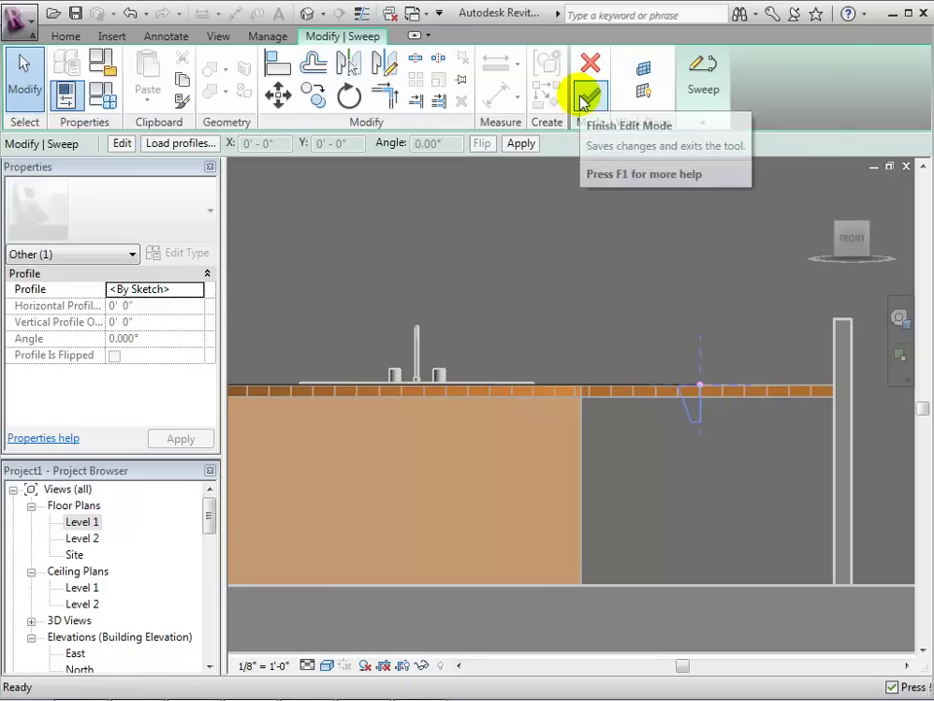
{"action": "left_click", "coordinate": [590, 96]}
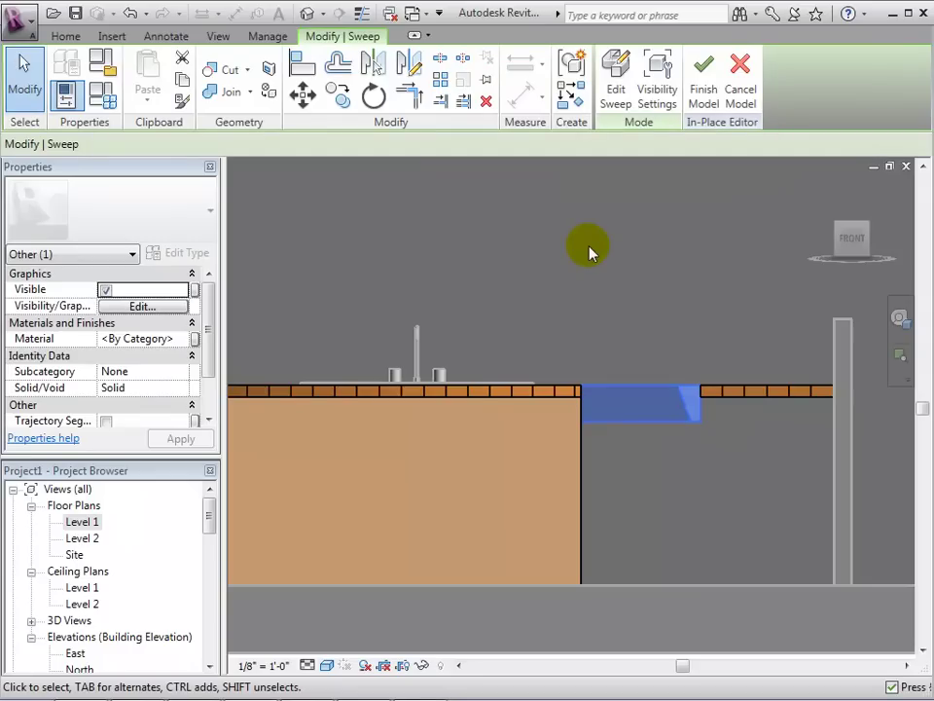
Step: Check the swept counter edge in the default 3D view from several angles and finish the in-place counter model
{"action": "left_click", "coordinate": [310, 14]}
{"action": "left_click_drag", "start_coordinate": [852, 235], "coordinate": [824, 272]}
{"action": "scroll", "coordinate": [550, 346], "scroll_direction": "down", "scroll_amount": 4}
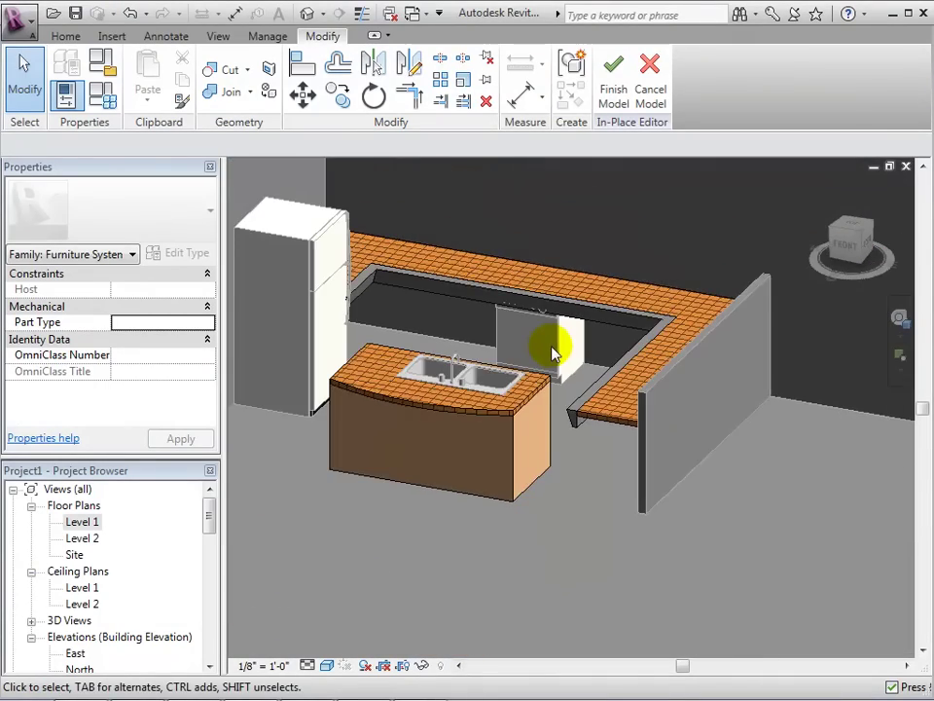
{"action": "scroll", "coordinate": [485, 253], "scroll_direction": "down", "scroll_amount": 5}
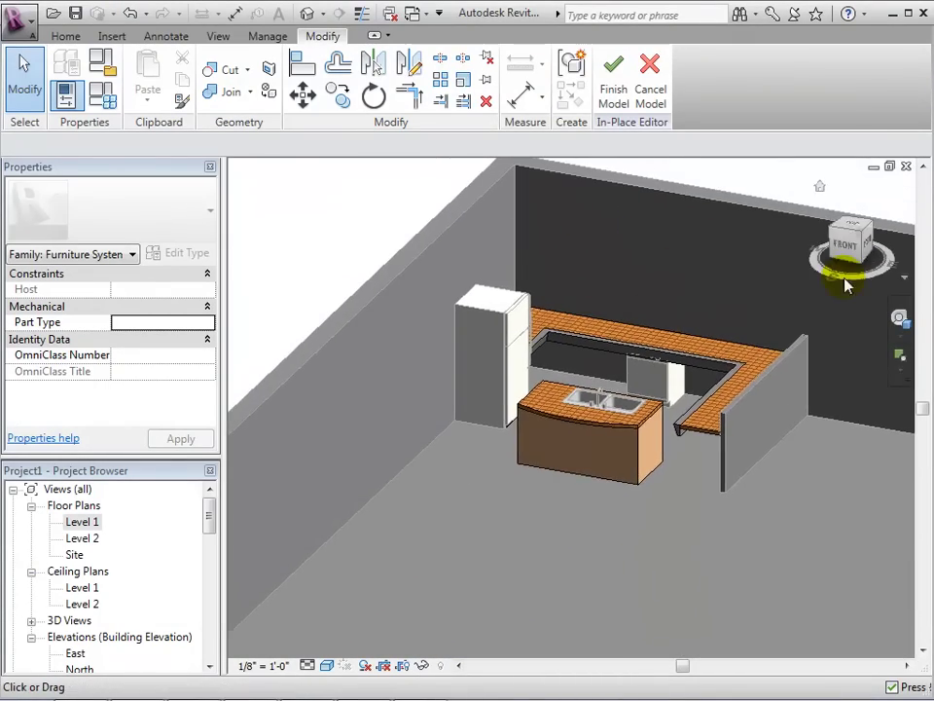
{"action": "left_click_drag", "start_coordinate": [873, 231], "coordinate": [843, 243]}
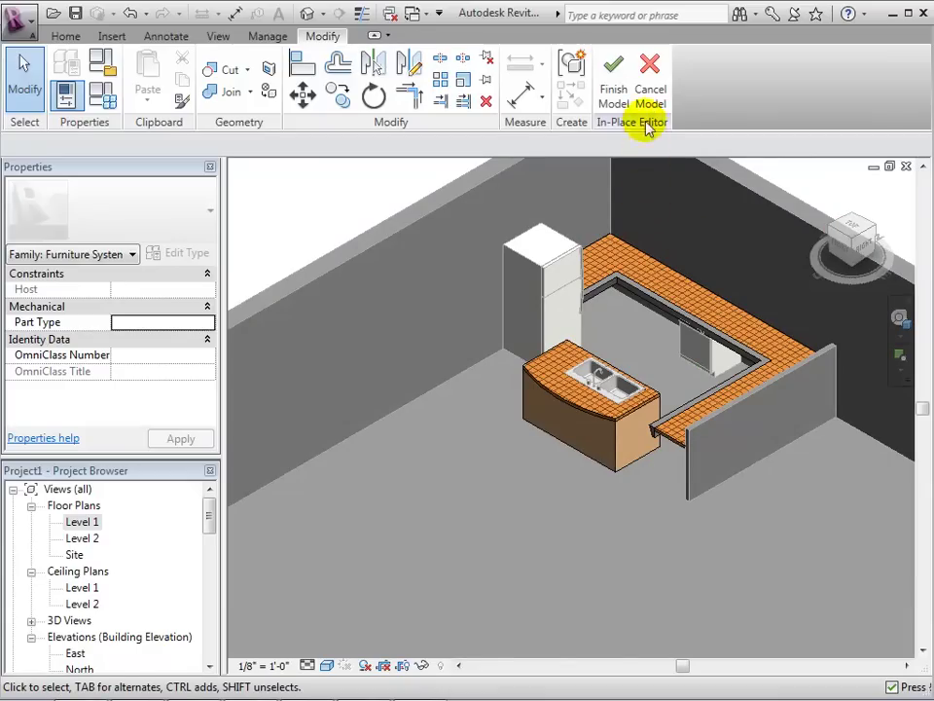
{"action": "left_click", "coordinate": [615, 83]}
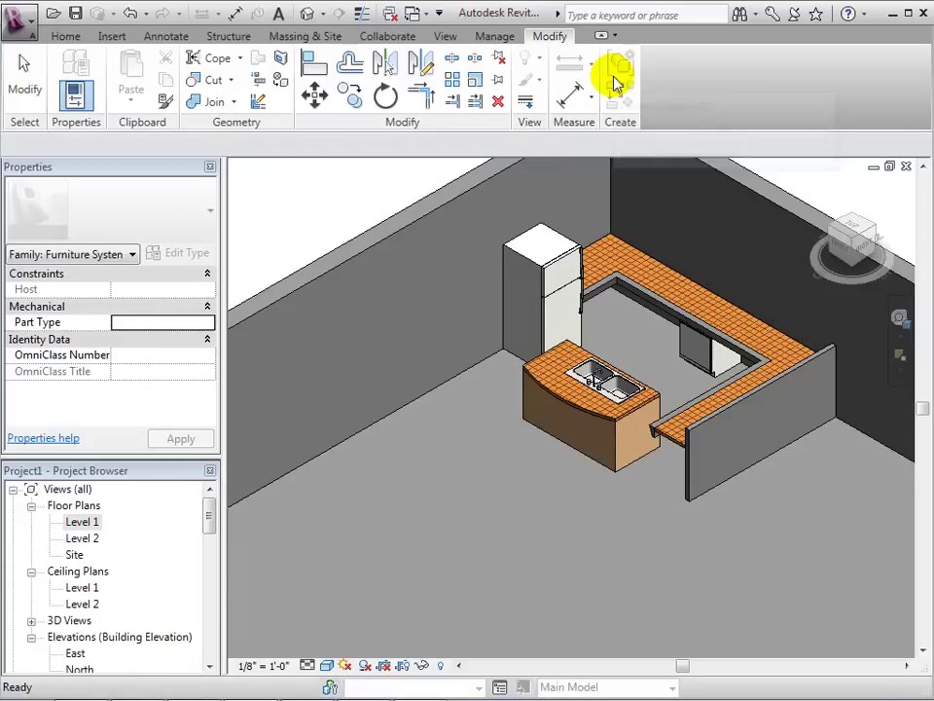
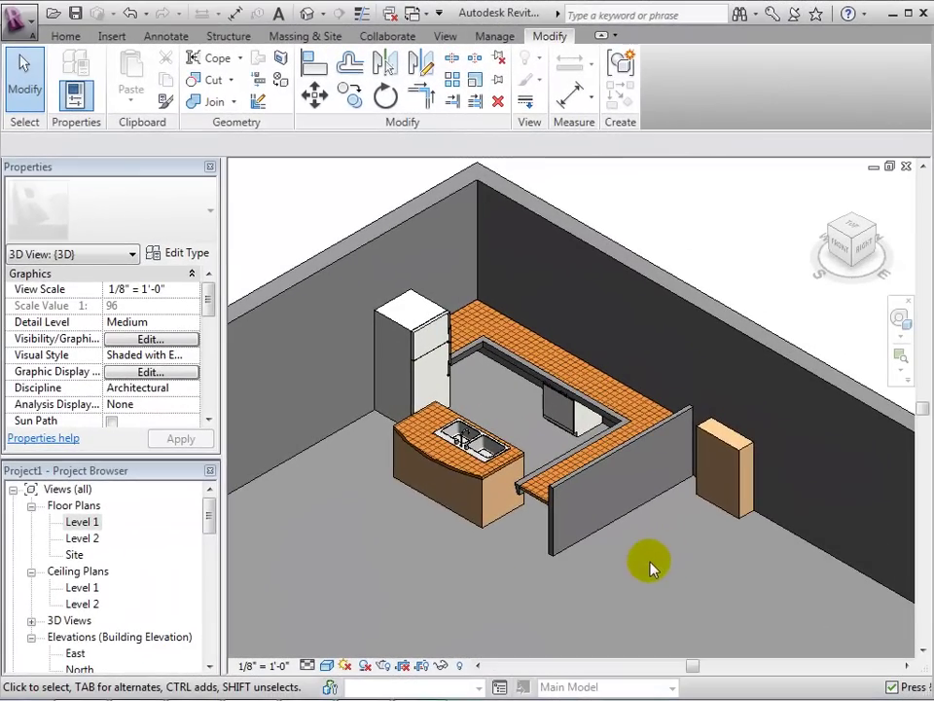
Step: Edit the wooden box beside the low wall in place and start a void extrusion with its front face picked as the work plane
{"action": "left_click", "coordinate": [723, 450]}
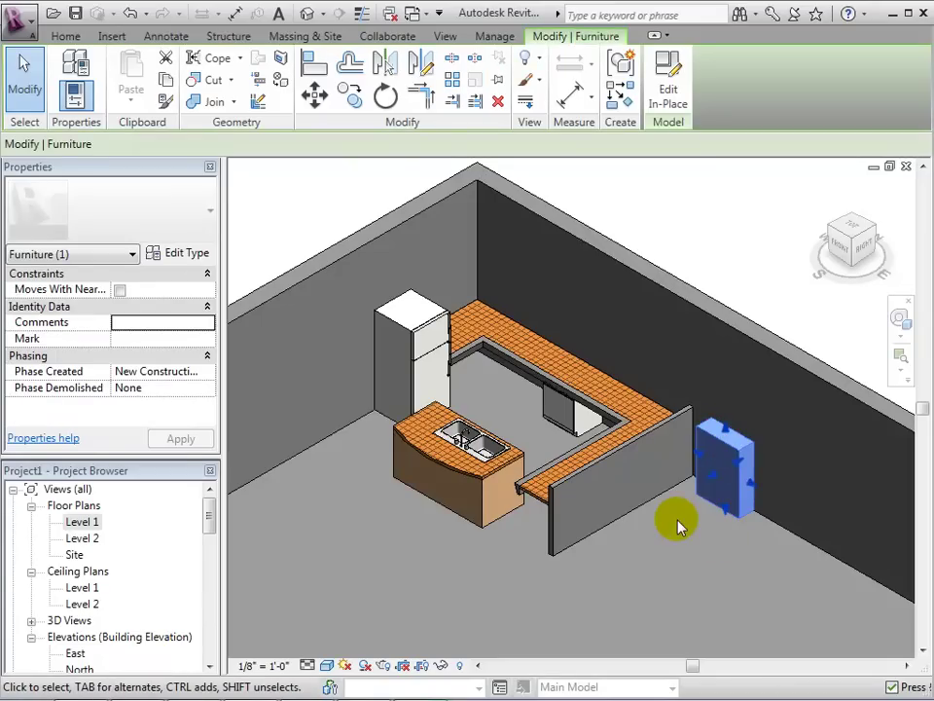
{"action": "left_click", "coordinate": [654, 95]}
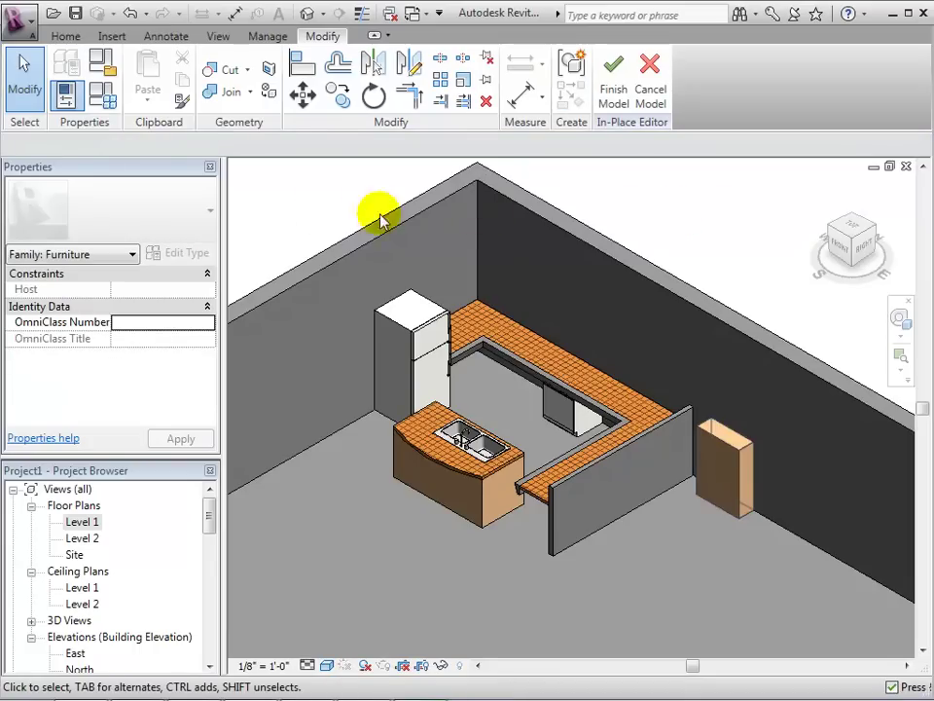
{"action": "left_click", "coordinate": [66, 39]}
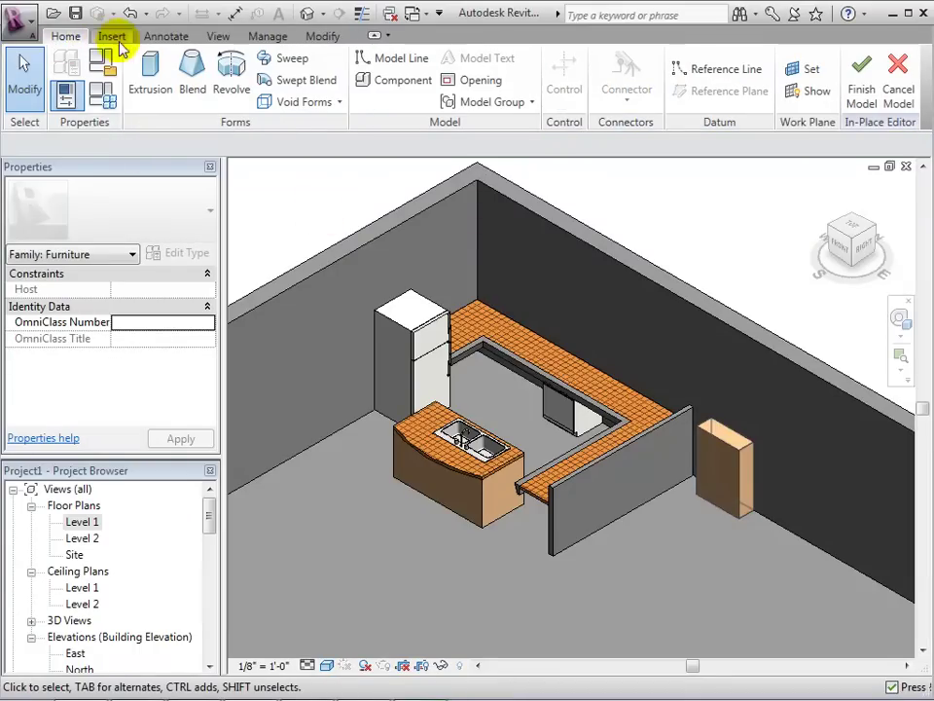
{"action": "left_click", "coordinate": [337, 102]}
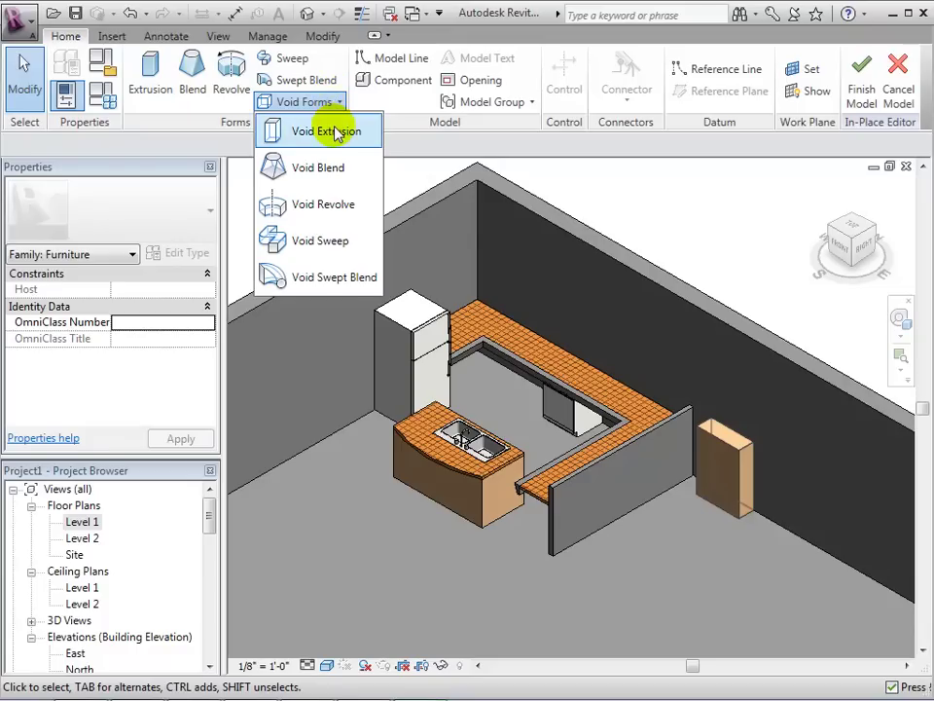
{"action": "left_click", "coordinate": [340, 130]}
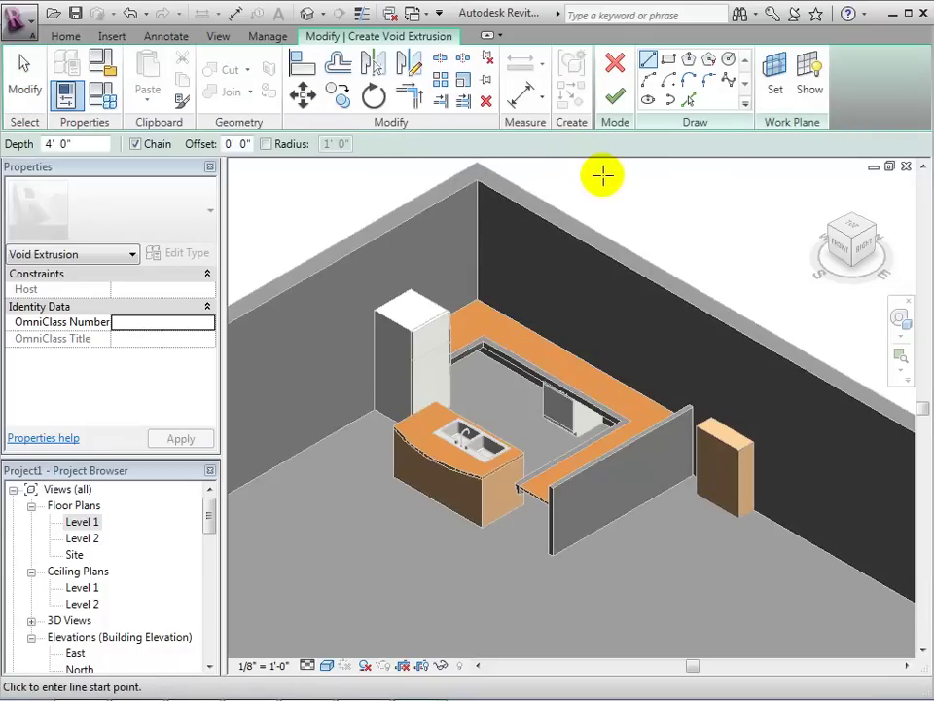
{"action": "left_click", "coordinate": [777, 78]}
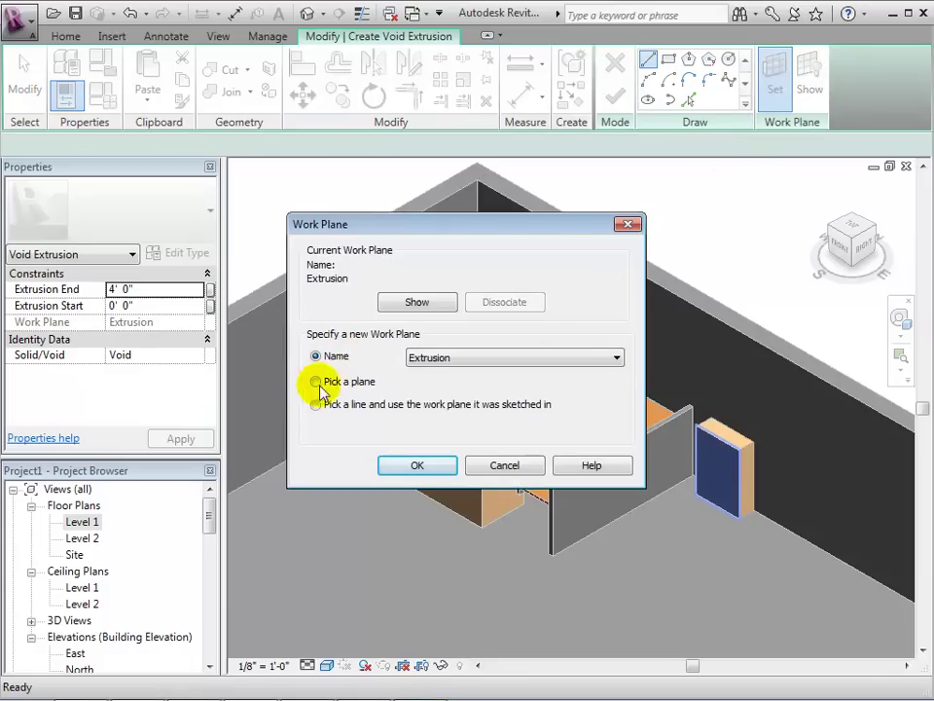
{"action": "left_click", "coordinate": [398, 467]}
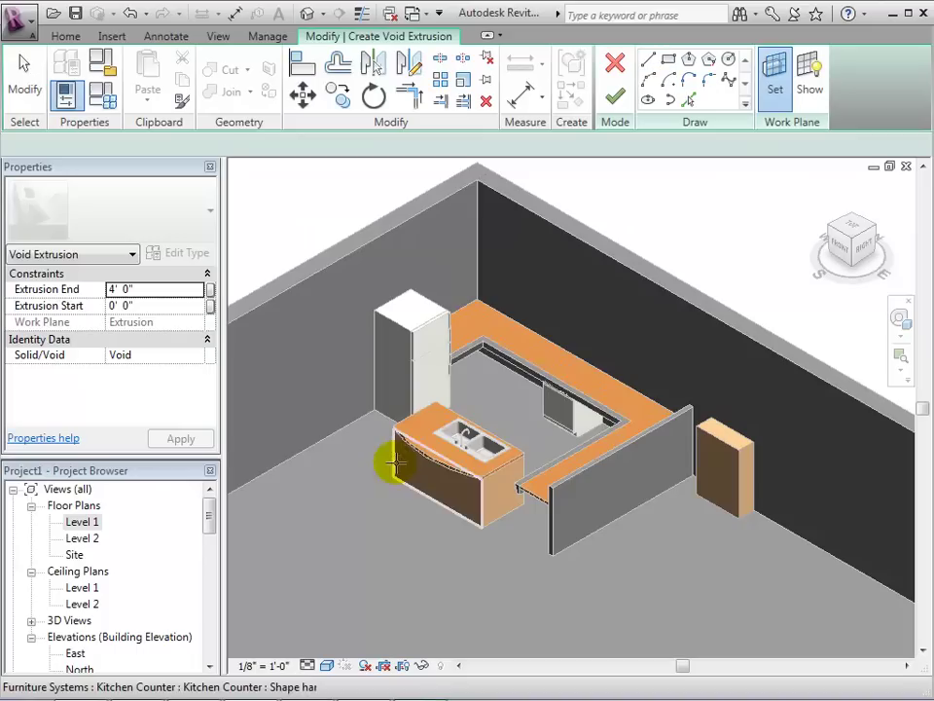
{"action": "left_click", "coordinate": [700, 477]}
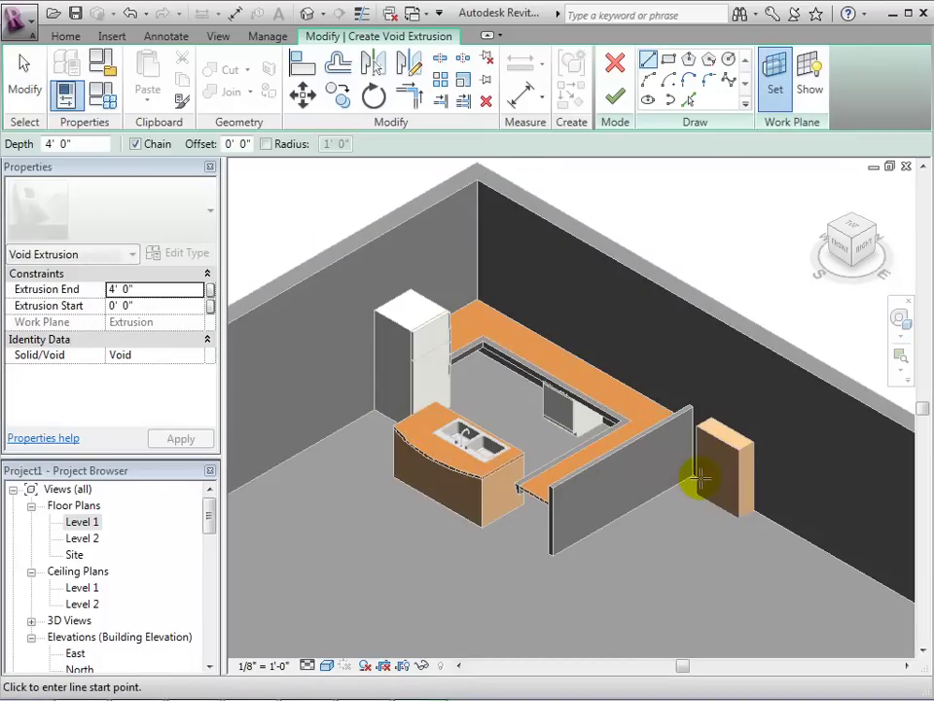
Step: In the front view, sketch a diamond with 3" sides near the upper-left corner of the box's front face
{"action": "left_click", "coordinate": [835, 243]}
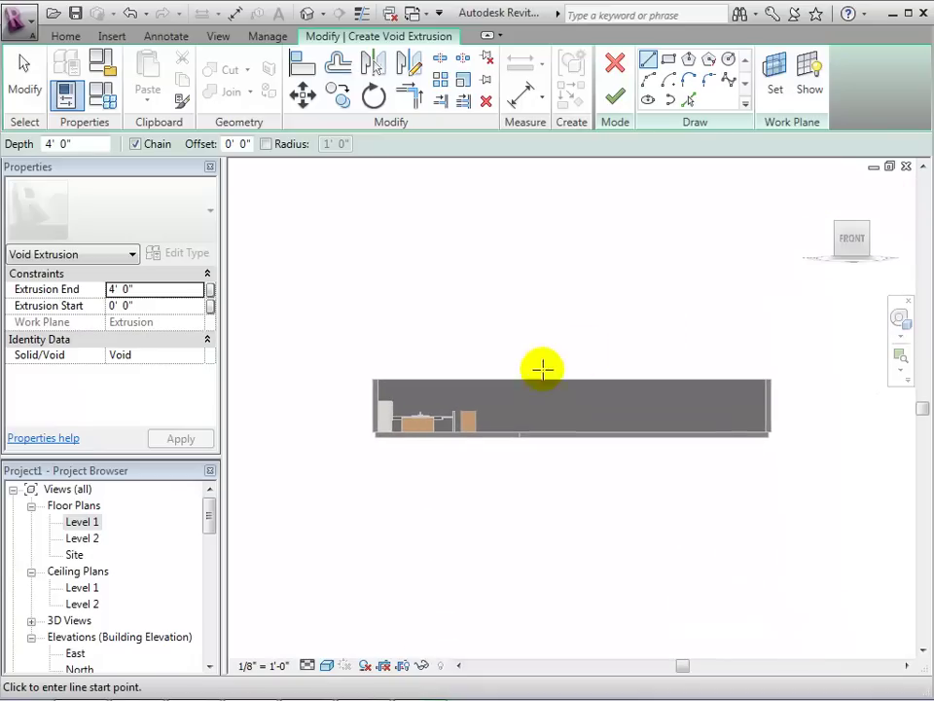
{"action": "scroll", "coordinate": [461, 429], "scroll_direction": "up", "scroll_amount": 5}
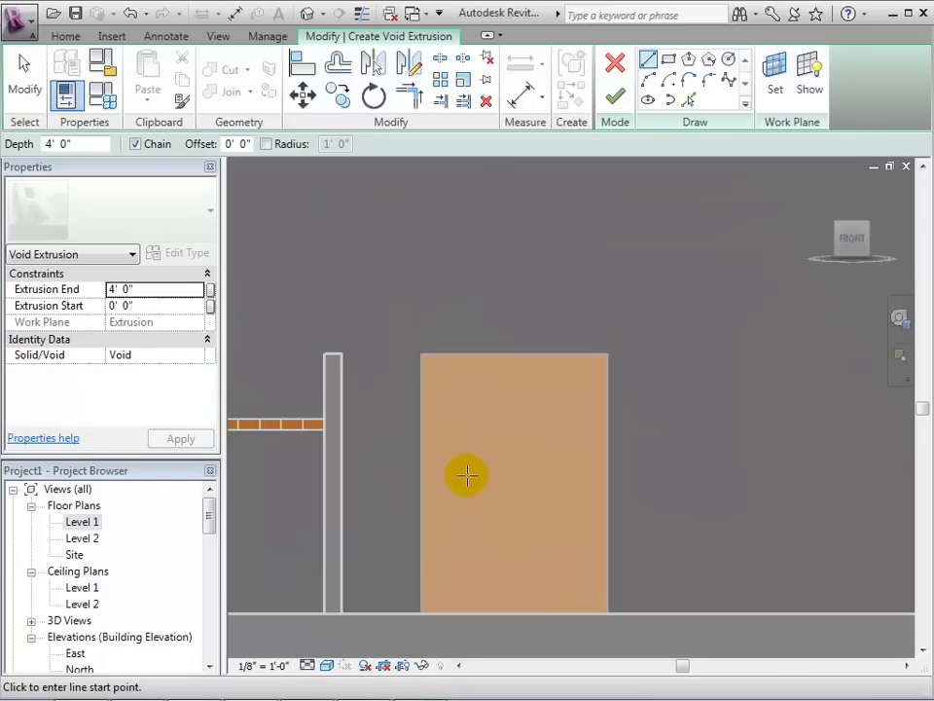
{"action": "scroll", "coordinate": [481, 489], "scroll_direction": "up", "scroll_amount": 4}
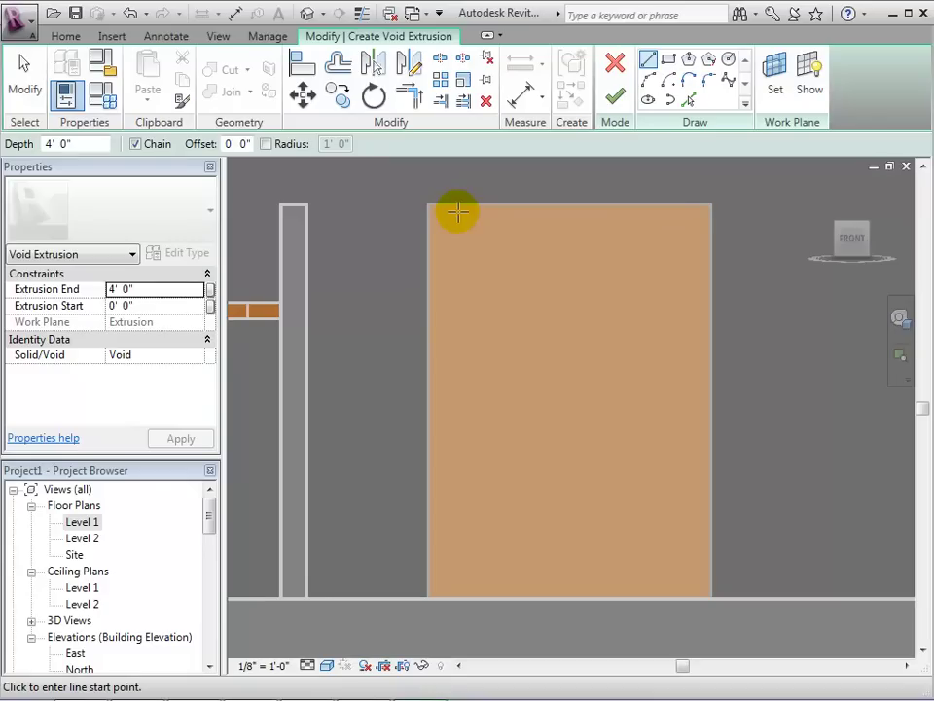
{"action": "left_click", "coordinate": [458, 212]}
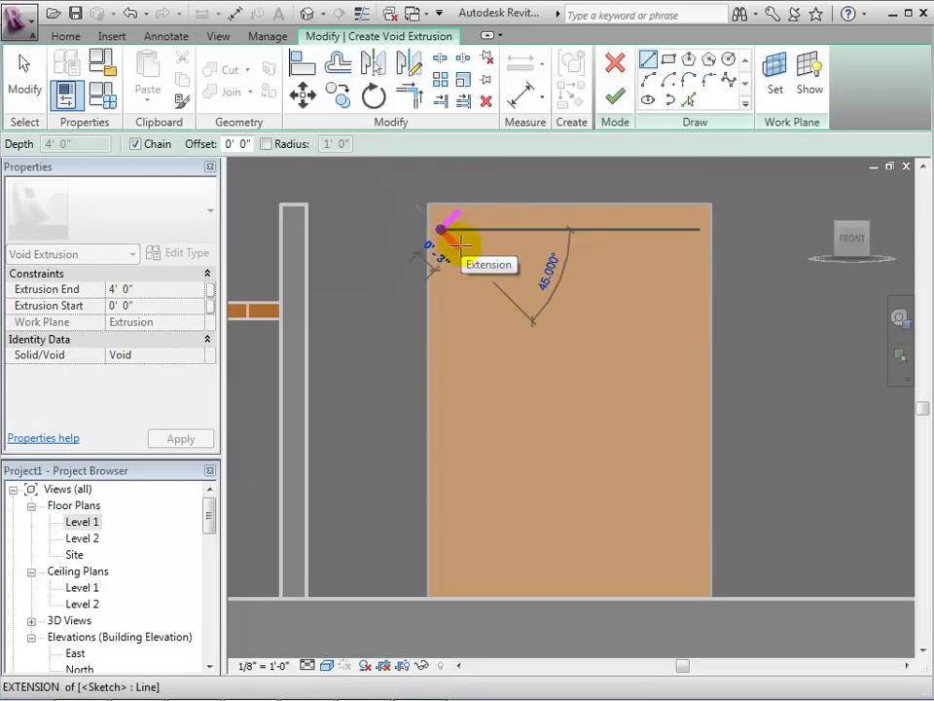
{"action": "left_click", "coordinate": [463, 238]}
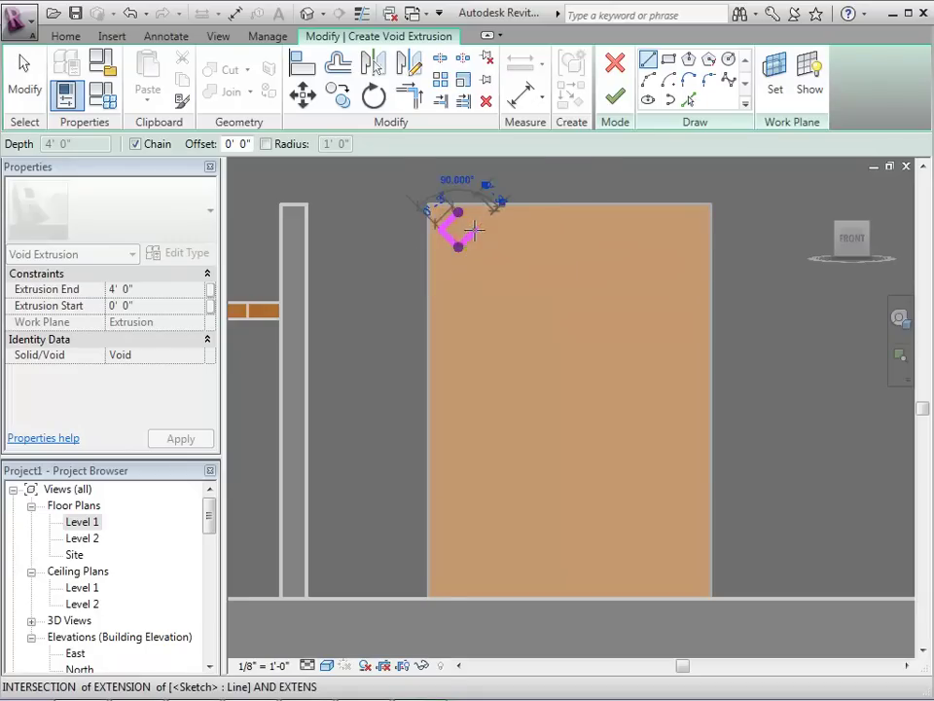
{"action": "left_click", "coordinate": [459, 215]}
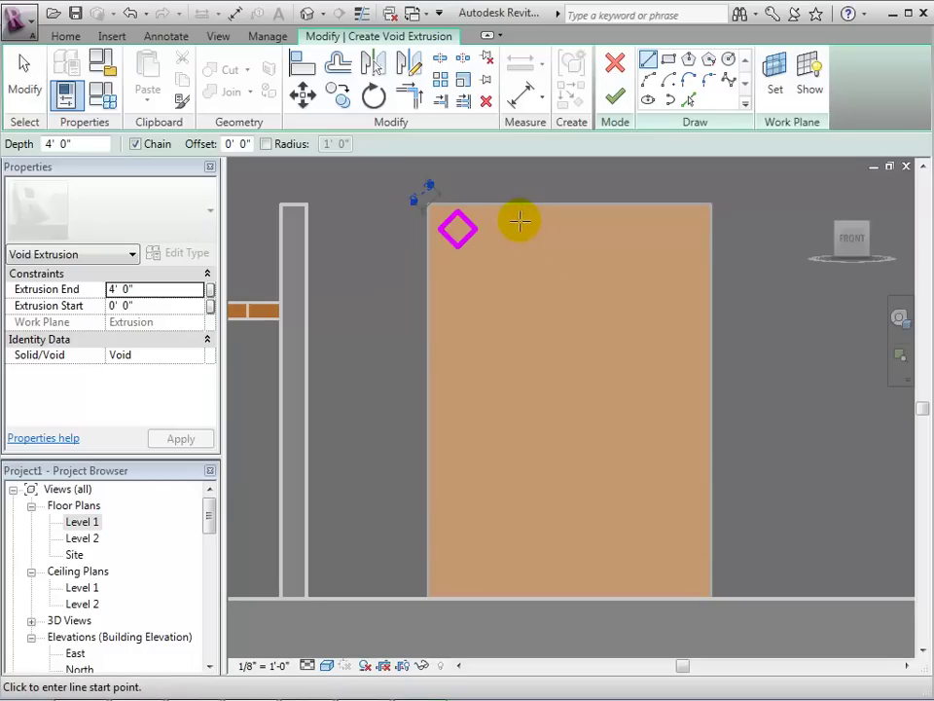
Step: Copy the four-sided diamond sketch horizontally along the upper edge of the box's front face
{"action": "left_click", "coordinate": [27, 87]}
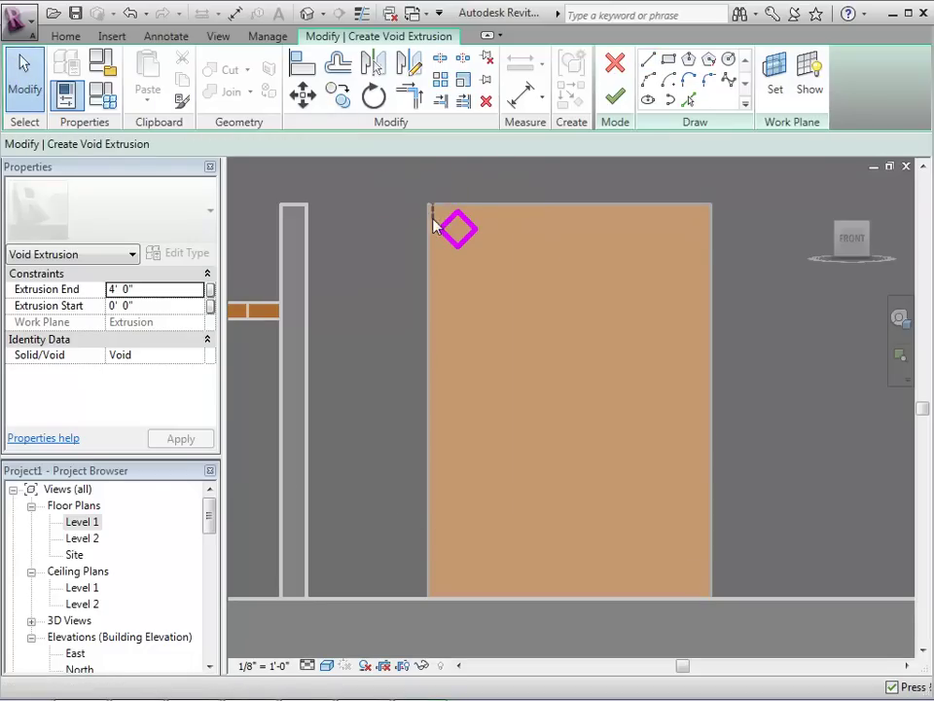
{"action": "left_click_drag", "start_coordinate": [489, 252], "coordinate": [495, 257]}
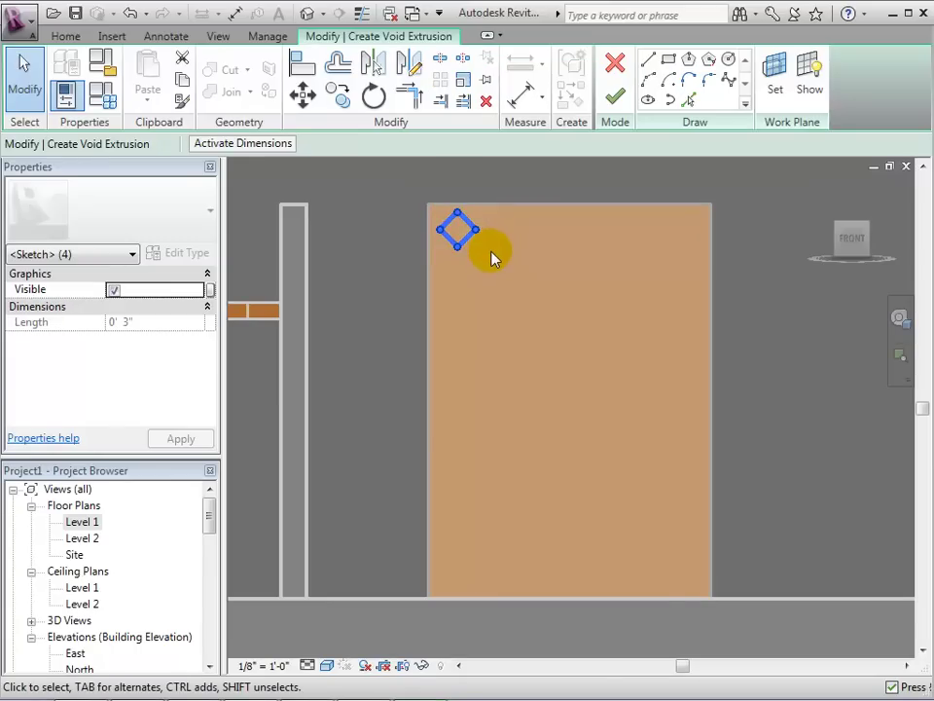
{"action": "left_click", "coordinate": [334, 93]}
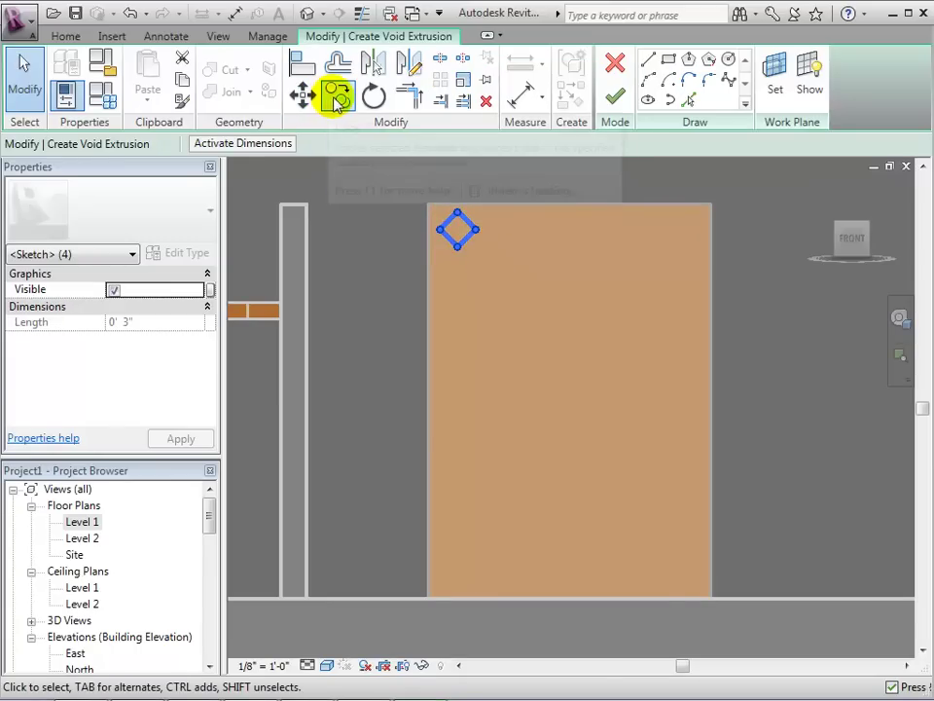
{"action": "left_click", "coordinate": [441, 232]}
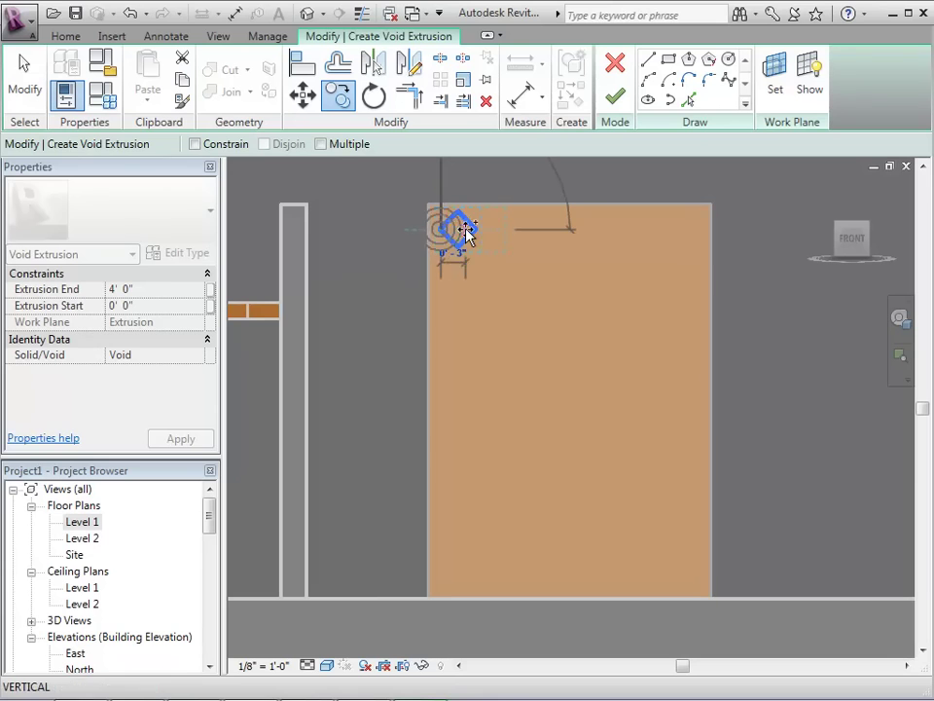
{"action": "left_click", "coordinate": [490, 231]}
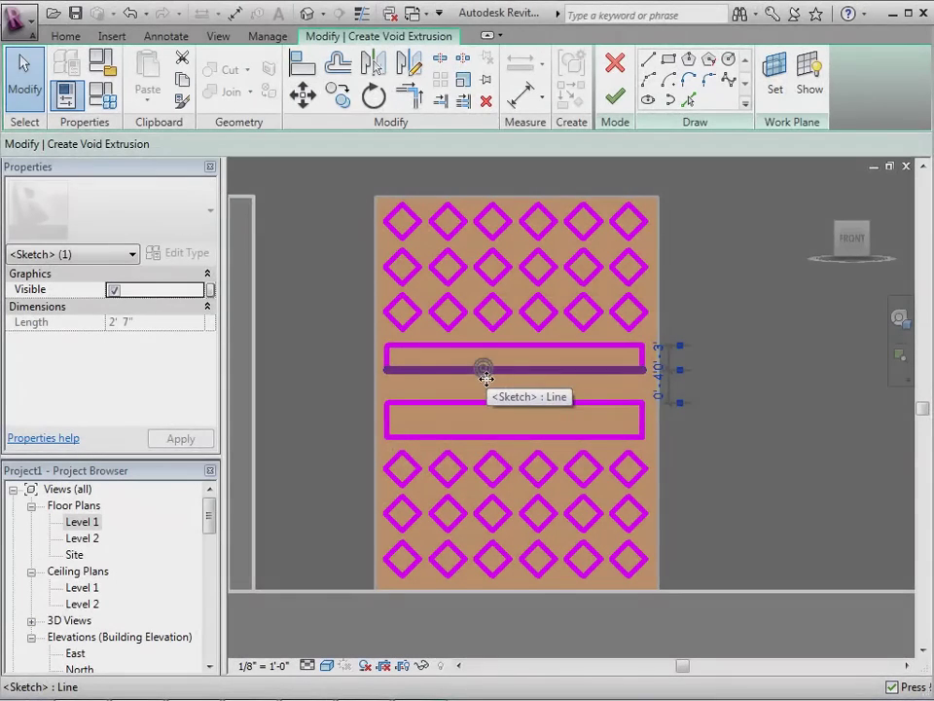
Step: Stretch the upper rectangular opening downward to 6" high, leaving a 1" strip above the lower rectangle
{"action": "left_click_drag", "start_coordinate": [484, 378], "coordinate": [483, 395]}
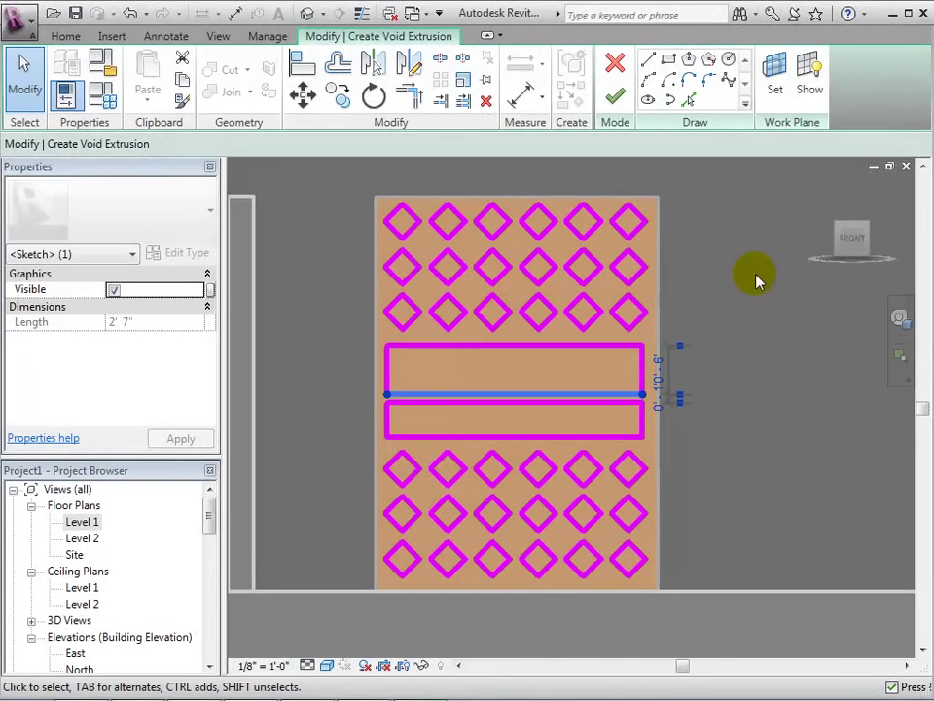
{"action": "left_click", "coordinate": [755, 278]}
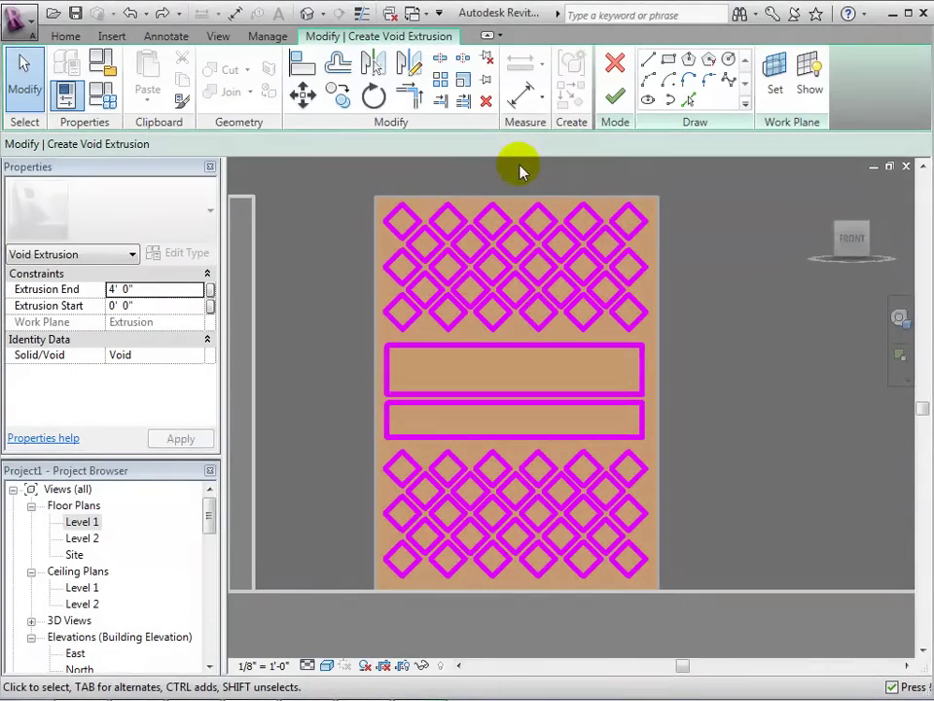
Step: Set the void's extrusion end to 1' 0" and finish the void extrusion through the box
{"action": "left_click", "coordinate": [185, 289]}
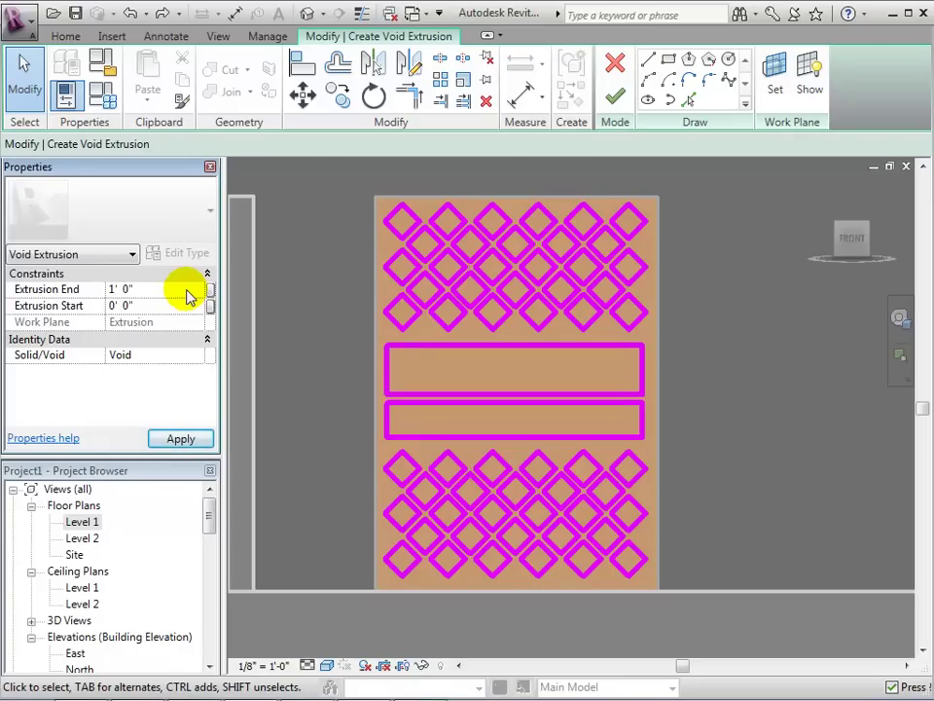
{"action": "left_click", "coordinate": [181, 438]}
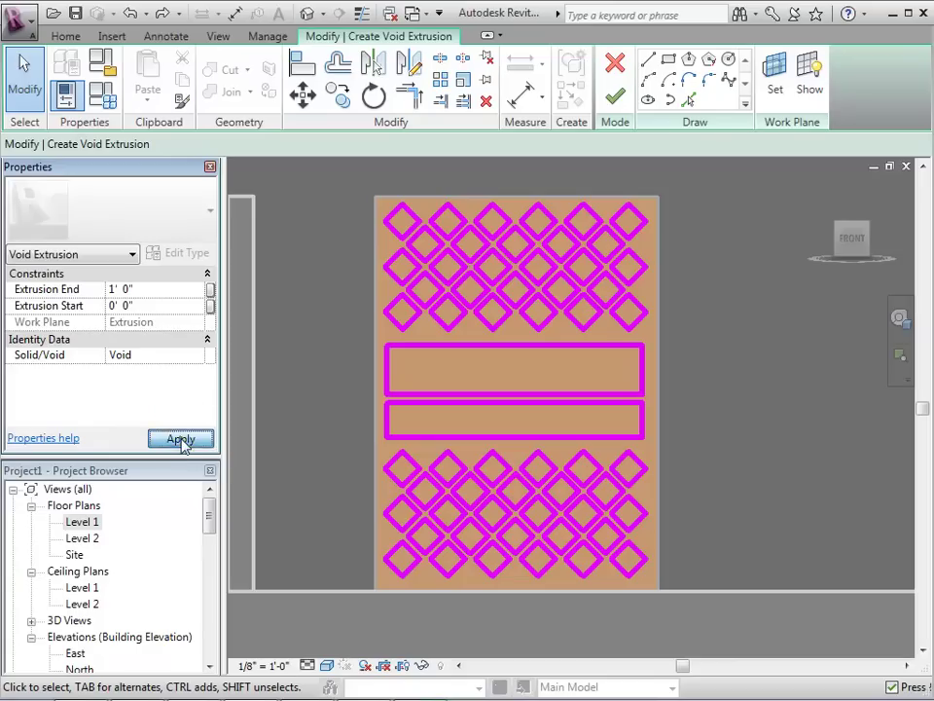
{"action": "left_click", "coordinate": [615, 97]}
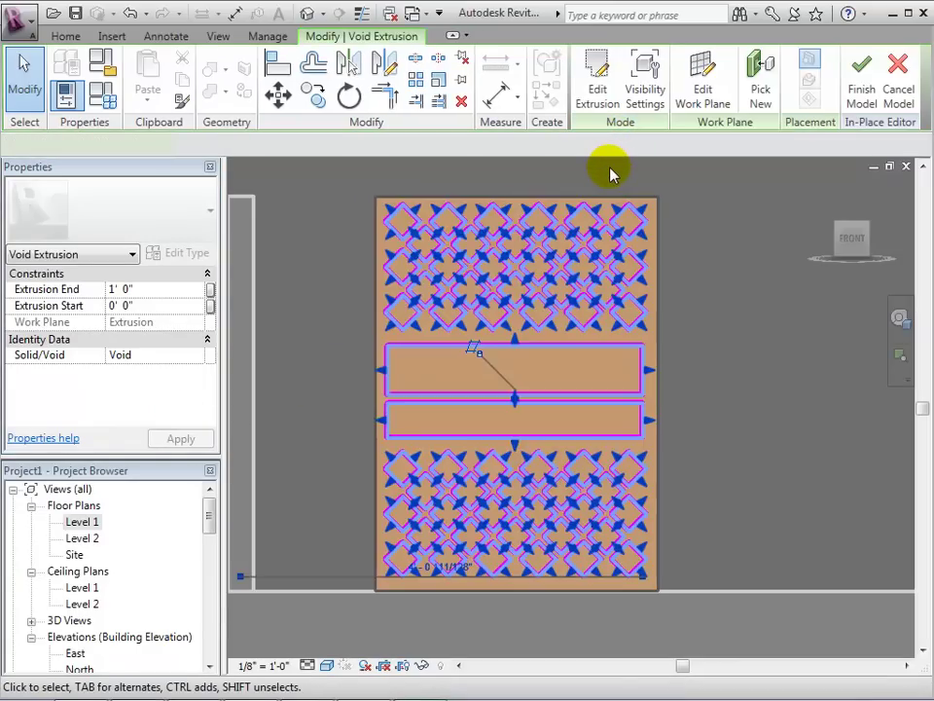
{"action": "left_click", "coordinate": [716, 287]}
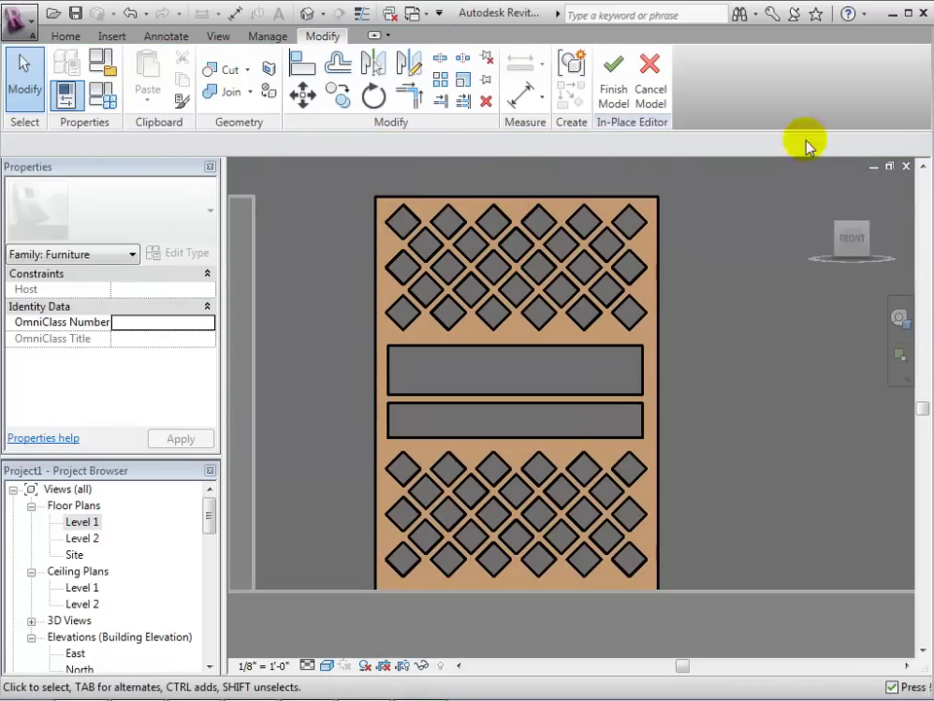
Step: Check the lattice openings of the box in 3D from several angles and finish the in-place furniture model
{"action": "left_click_drag", "start_coordinate": [863, 234], "coordinate": [740, 255]}
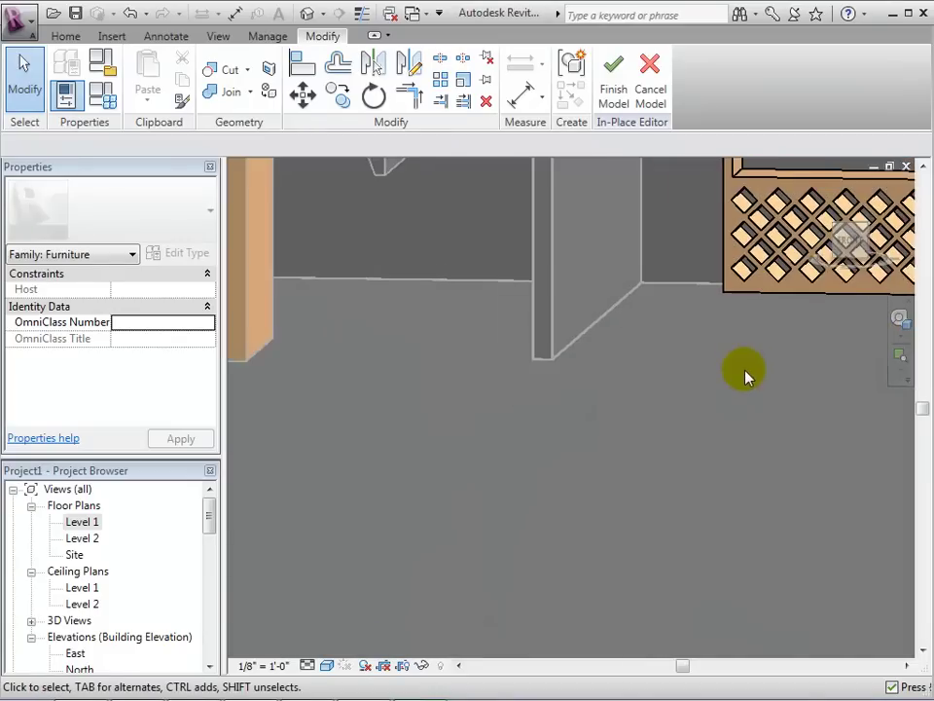
{"action": "middle_click_drag", "start_coordinate": [747, 376], "coordinate": [517, 598]}
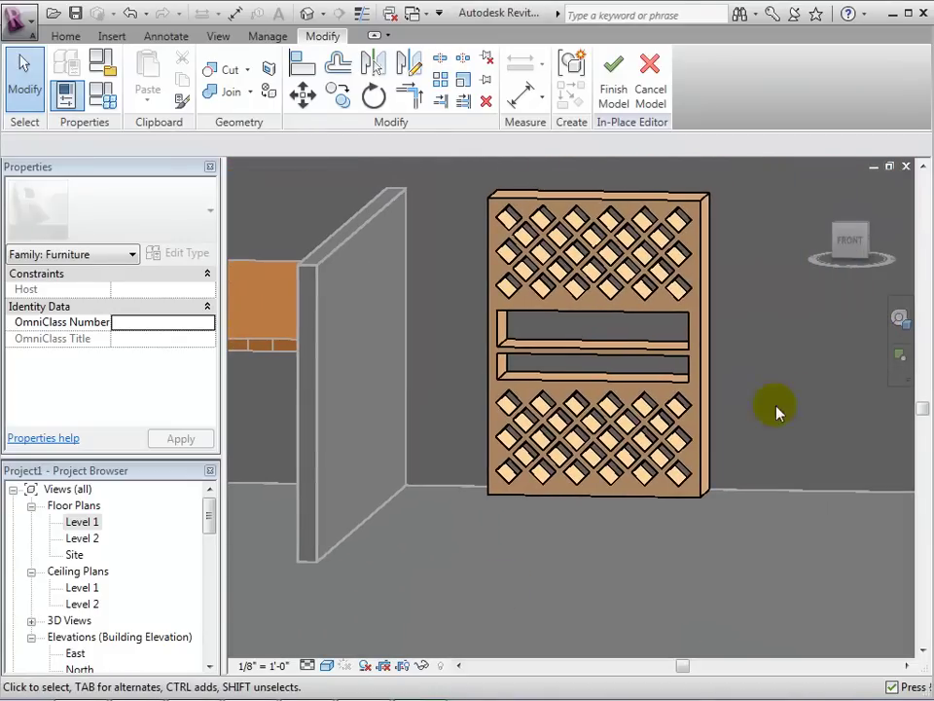
{"action": "left_click", "coordinate": [855, 236]}
{"action": "middle_click_drag", "start_coordinate": [851, 239], "coordinate": [578, 449]}
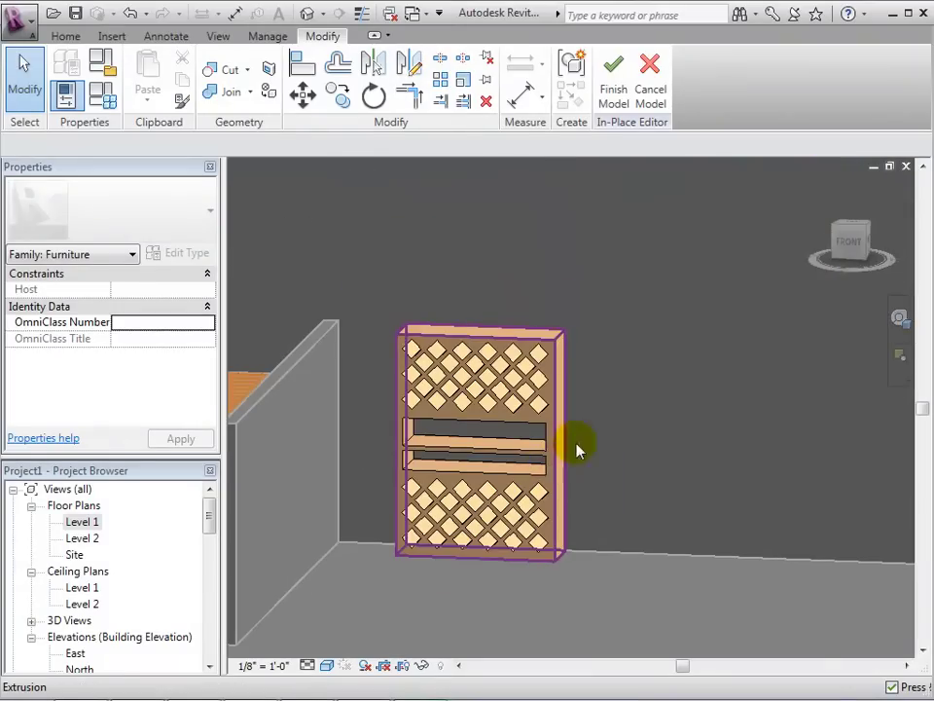
{"action": "left_click", "coordinate": [851, 236]}
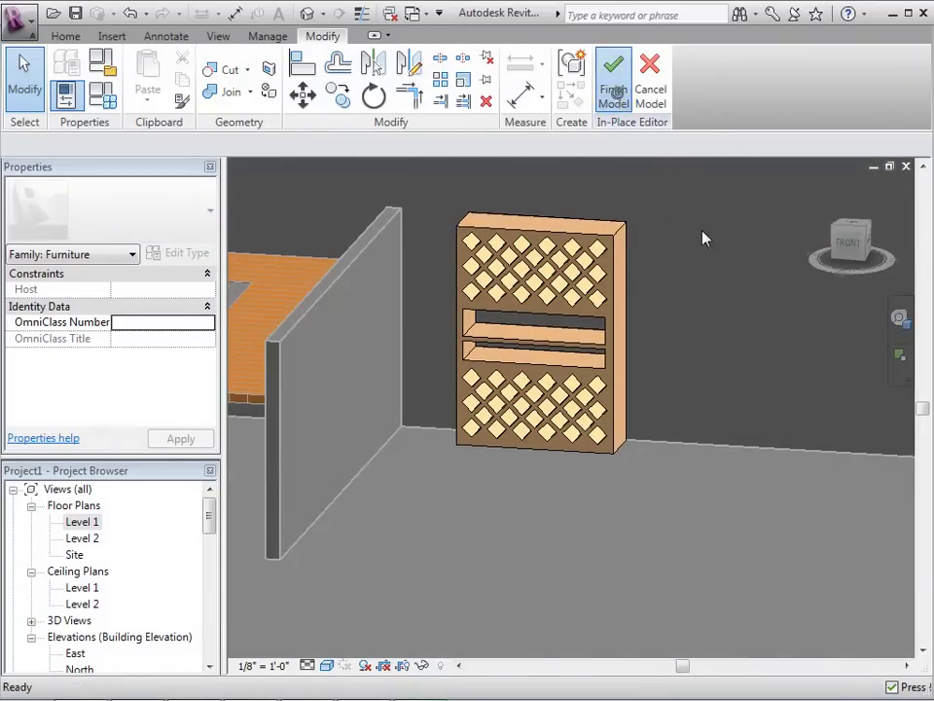
{"action": "scroll", "coordinate": [709, 268], "scroll_direction": "down", "scroll_amount": 4}
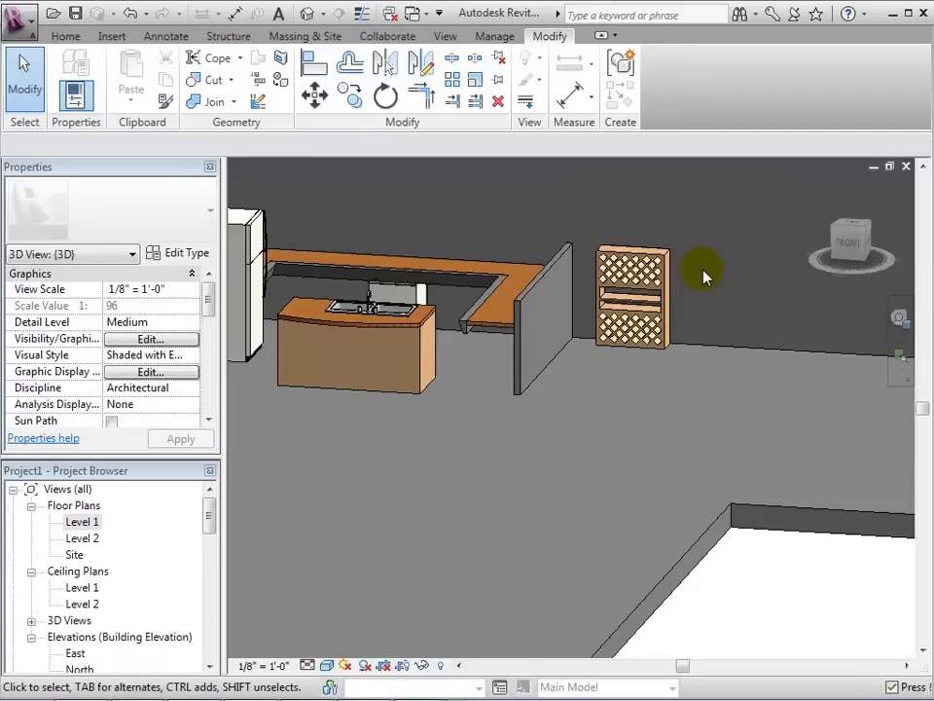
{"action": "scroll", "coordinate": [704, 276], "scroll_direction": "down", "scroll_amount": 2}
{"action": "scroll", "coordinate": [705, 276], "scroll_direction": "up", "scroll_amount": 5}
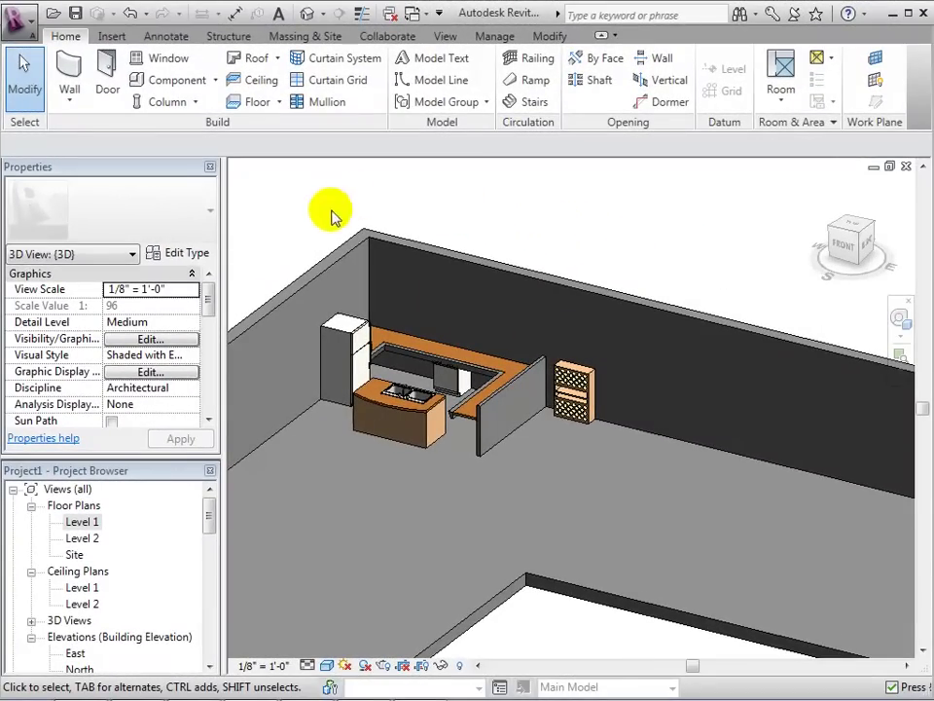
Step: In the Level 1 floor plan, draw a horizontal reference plane east of the kitchen, about 12' 1" below the upper exterior wall
{"action": "double_click", "coordinate": [82, 524]}
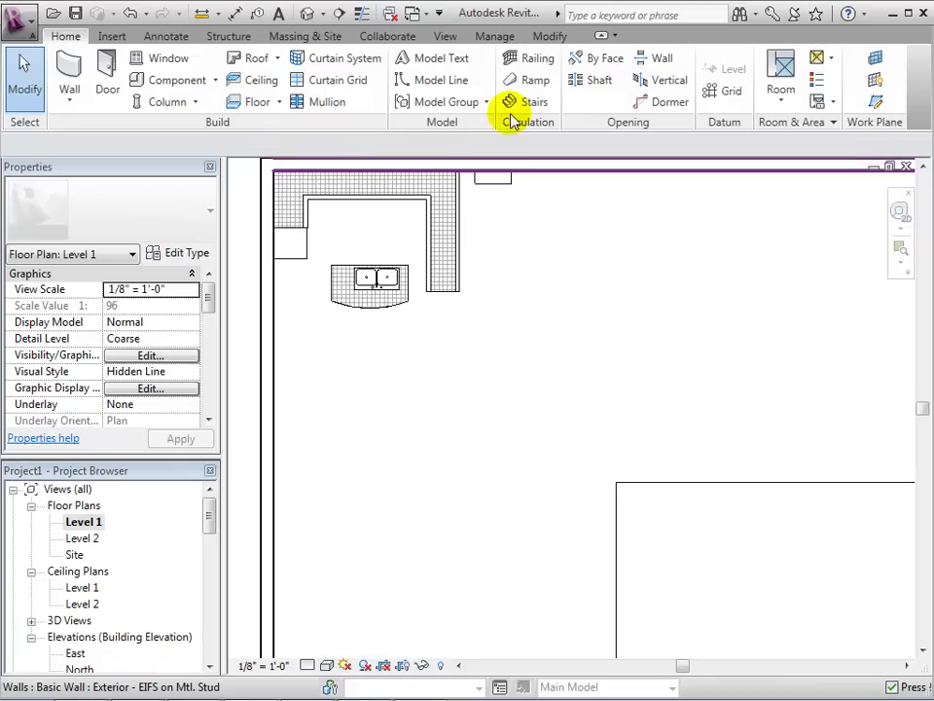
{"action": "left_click", "coordinate": [876, 101]}
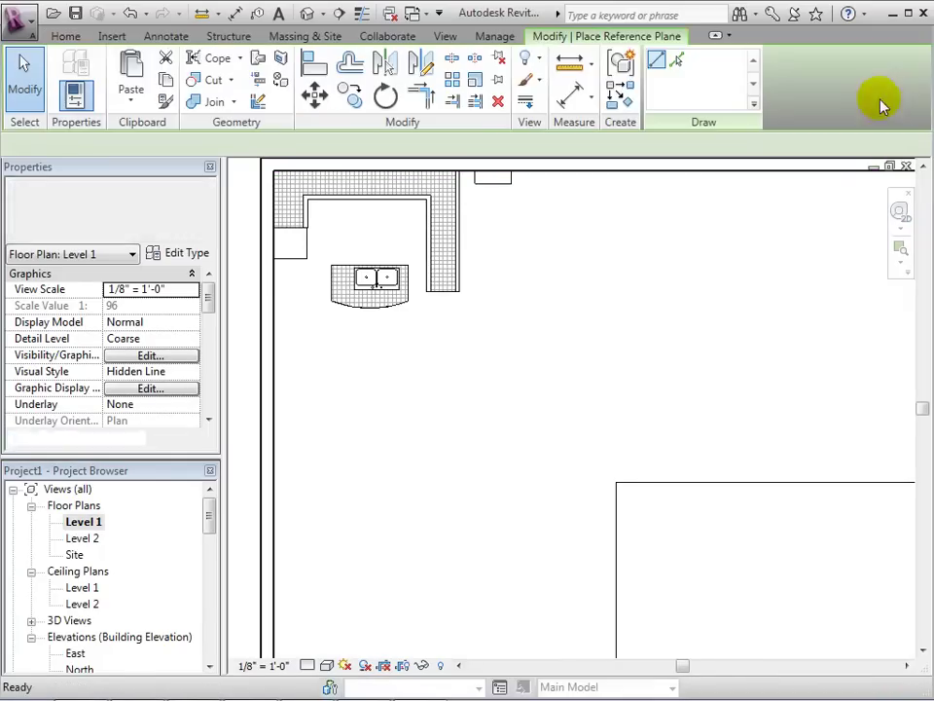
{"action": "left_click", "coordinate": [548, 318]}
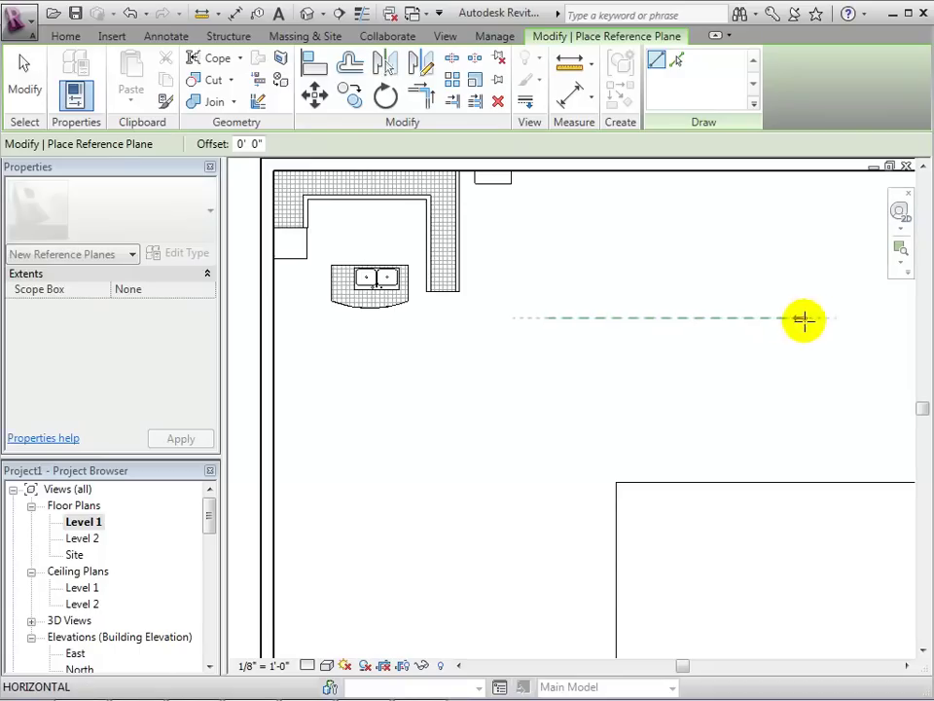
{"action": "left_click", "coordinate": [837, 319]}
{"action": "key", "text": "Escape"}
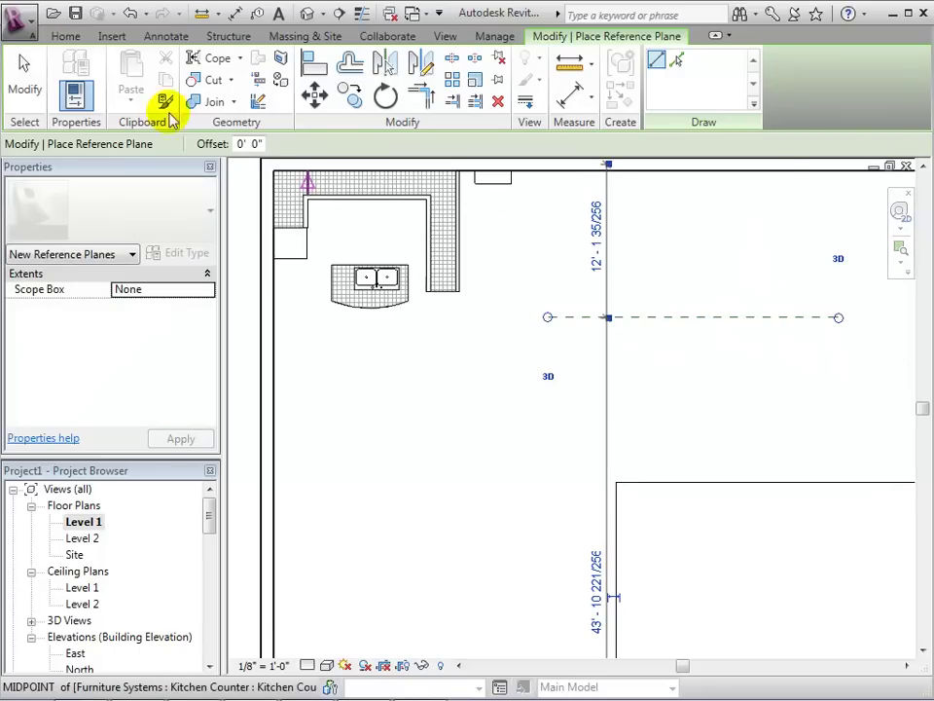
{"action": "key", "text": "Escape"}
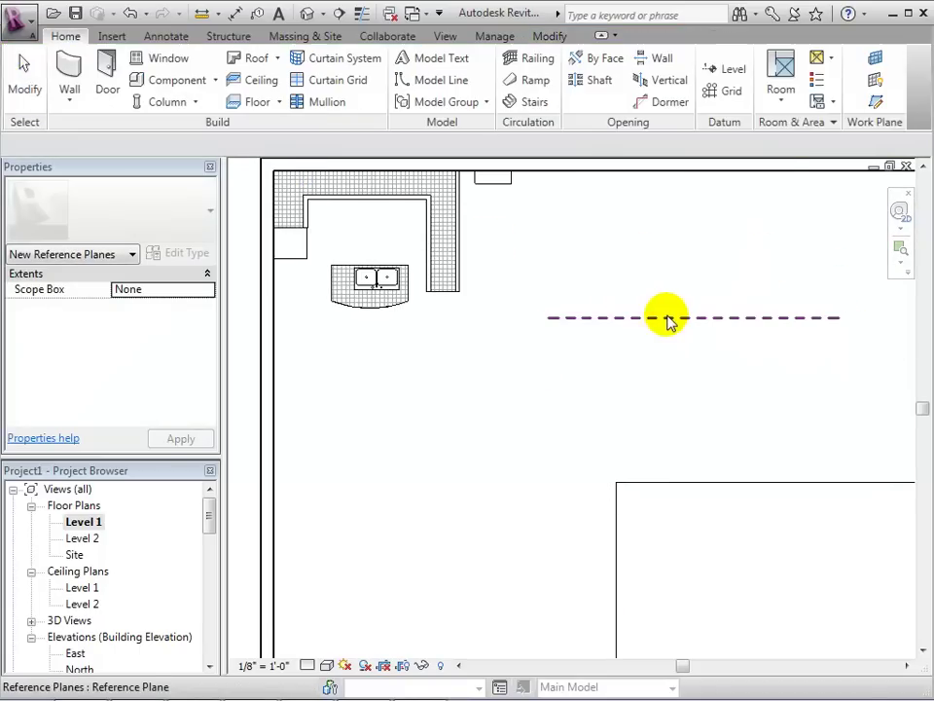
Step: Name the new horizontal reference plane Example
{"action": "left_click", "coordinate": [653, 316]}
{"action": "left_click", "coordinate": [120, 289]}
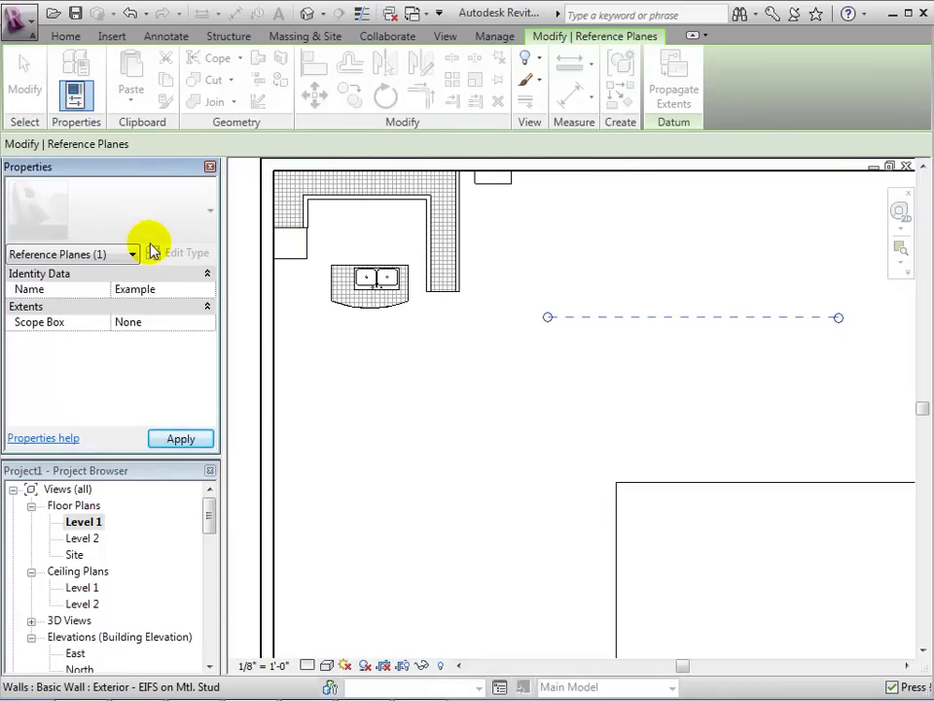
{"action": "left_click", "coordinate": [181, 438]}
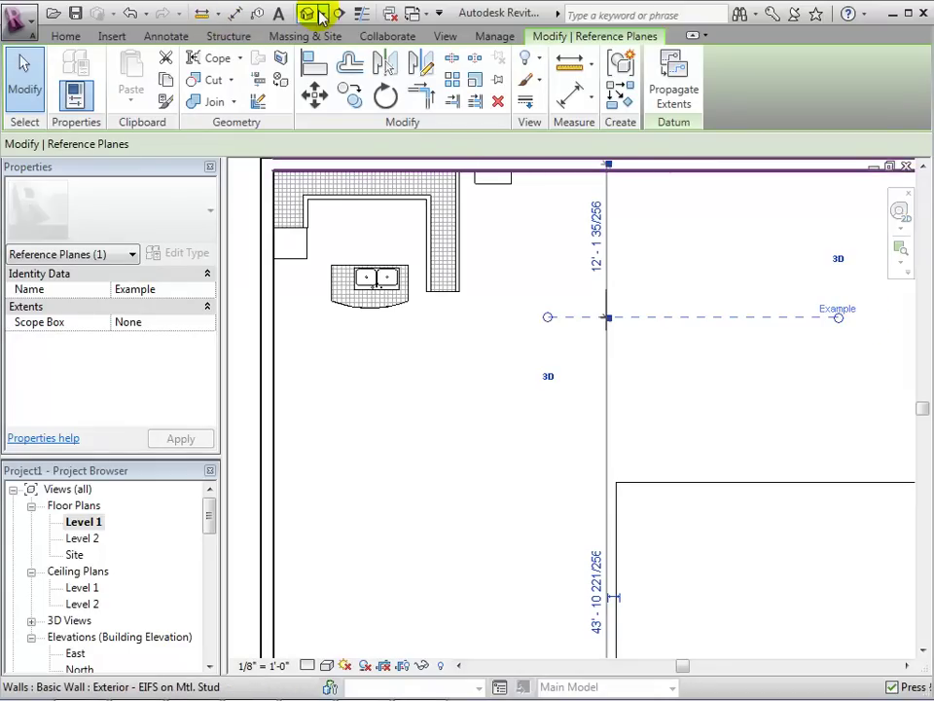
Step: In the default 3D view, start an in-place model in the Furniture category named Example
{"action": "left_click", "coordinate": [309, 15]}
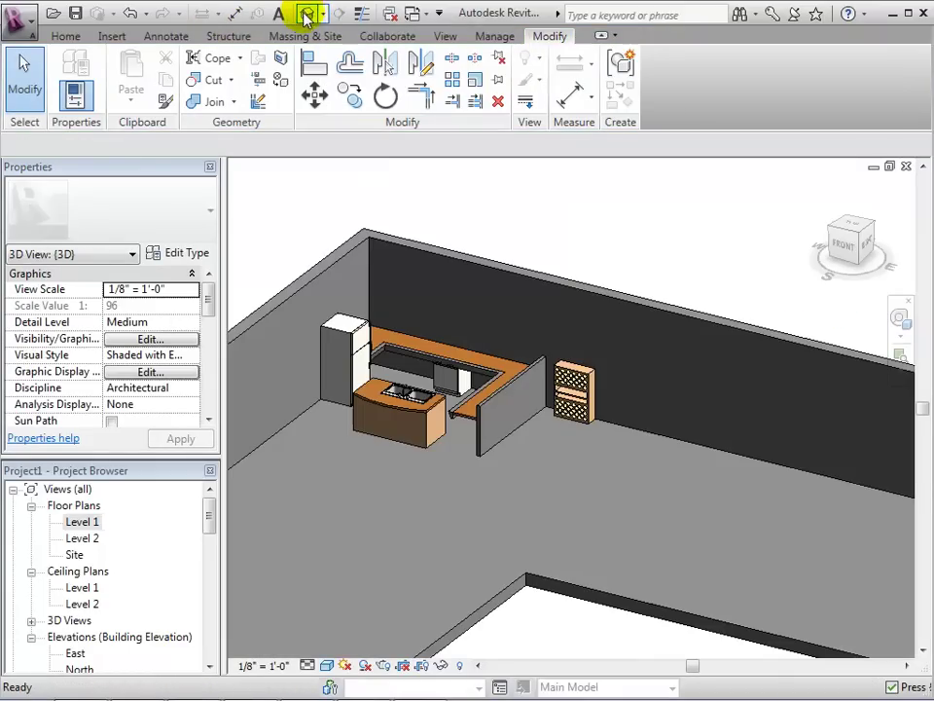
{"action": "left_click", "coordinate": [62, 37]}
{"action": "left_click", "coordinate": [216, 80]}
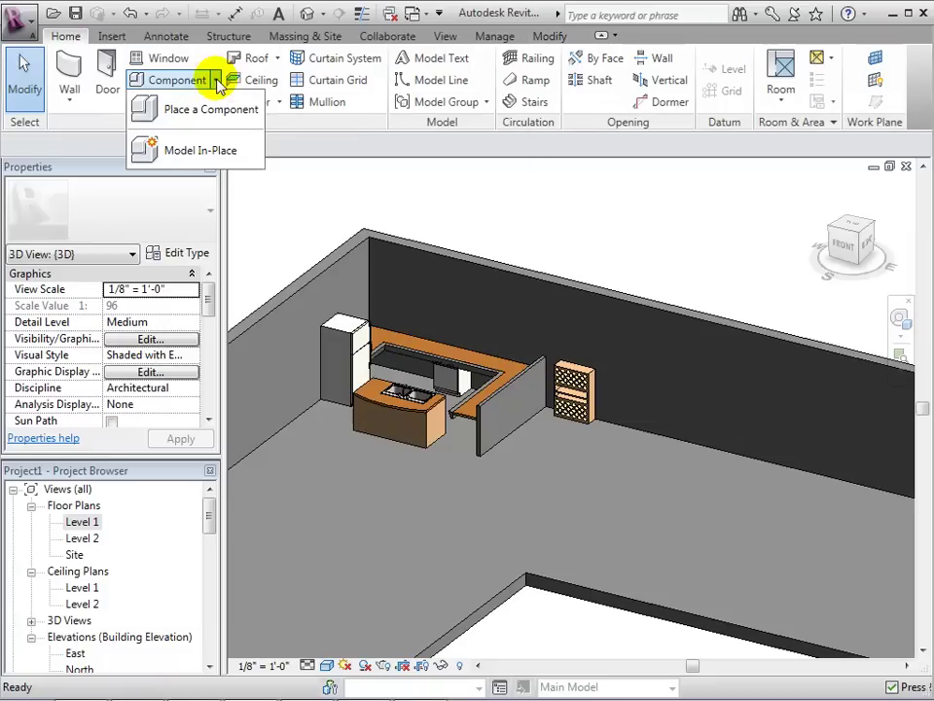
{"action": "left_click", "coordinate": [215, 150]}
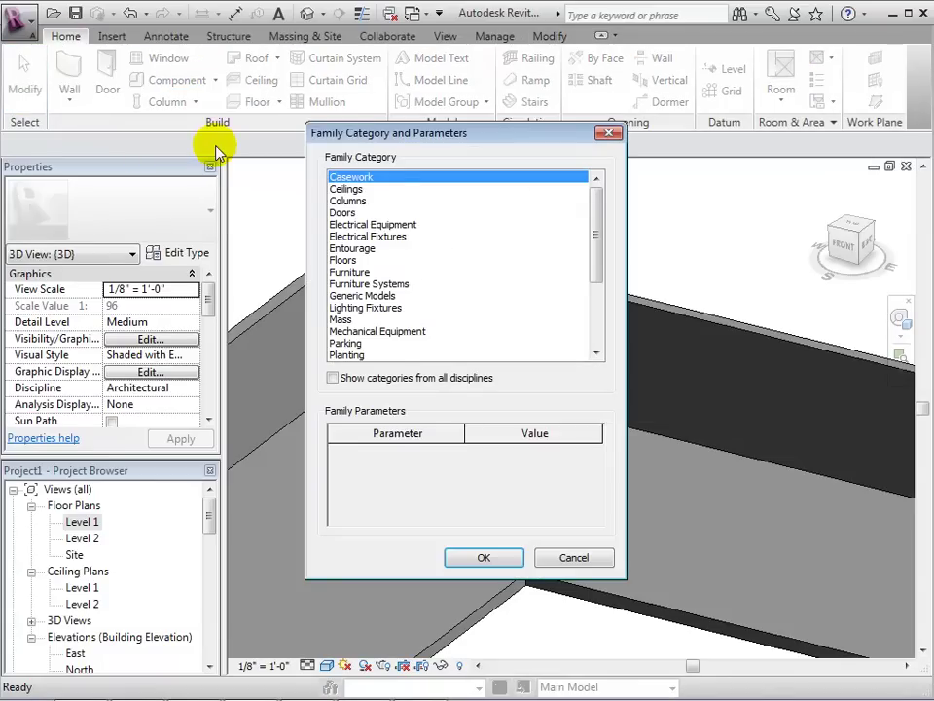
{"action": "left_click", "coordinate": [359, 274]}
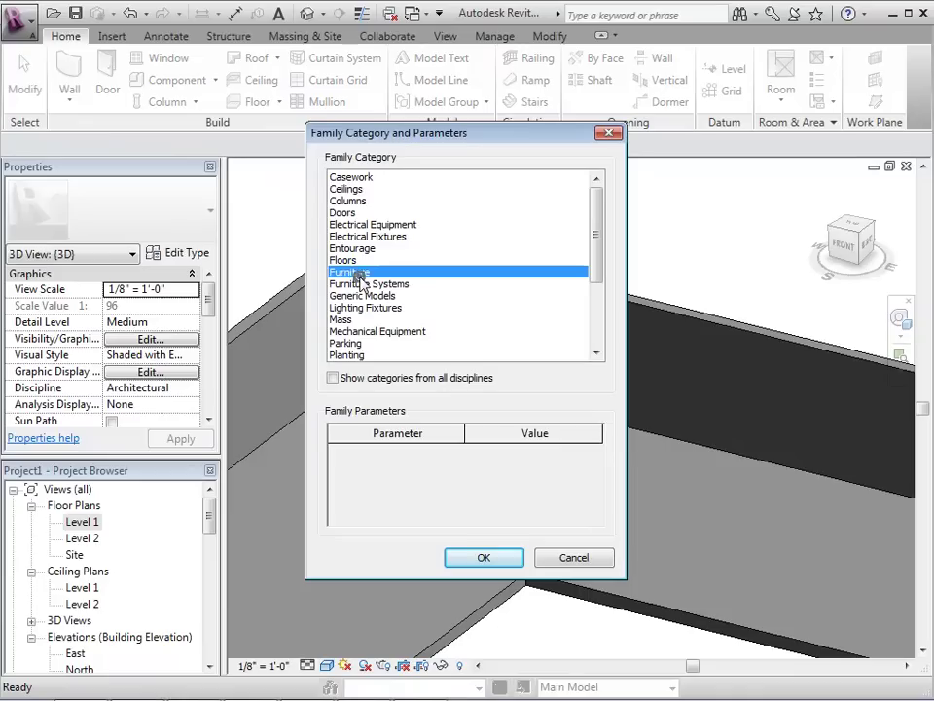
{"action": "left_click", "coordinate": [467, 558]}
{"action": "type", "text": "Example"}
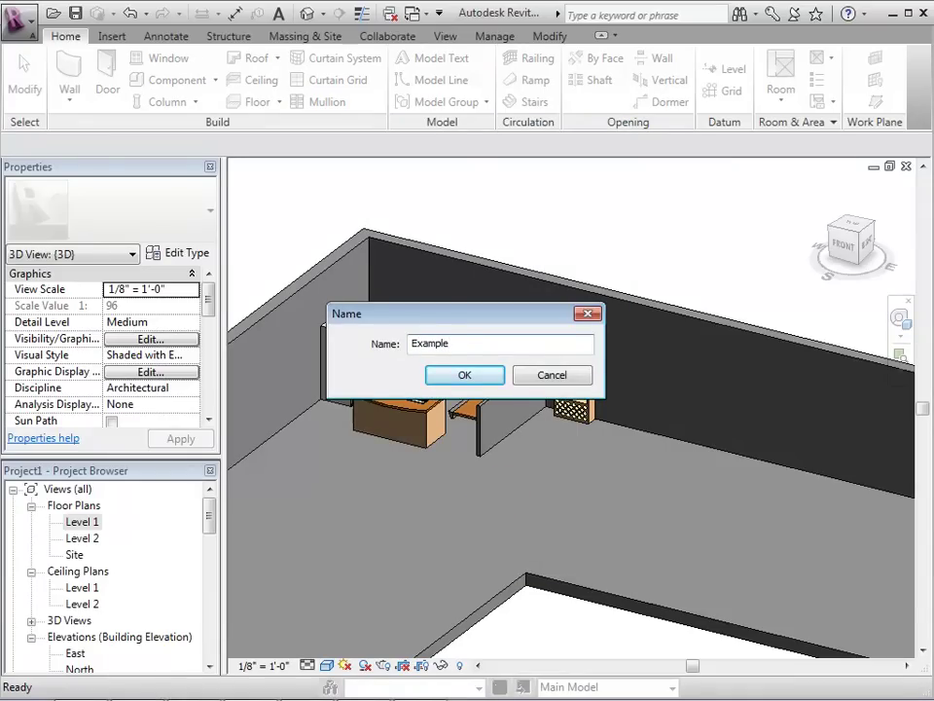
{"action": "key", "text": "Return"}
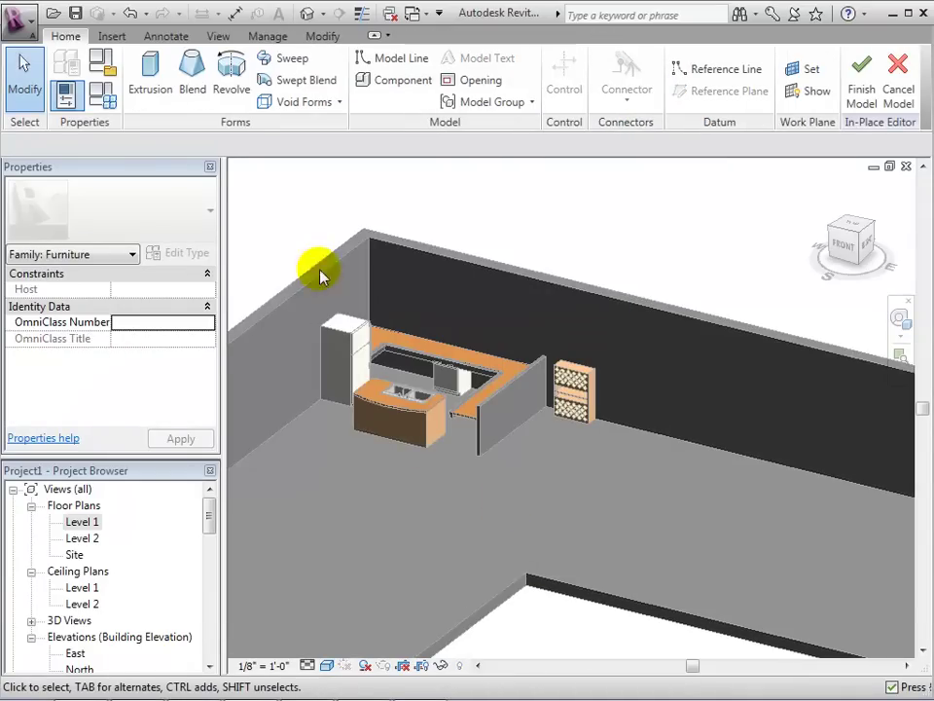
Step: Start a revolve, set its work plane to Reference Plane : Example, and show the work plane
{"action": "left_click", "coordinate": [231, 73]}
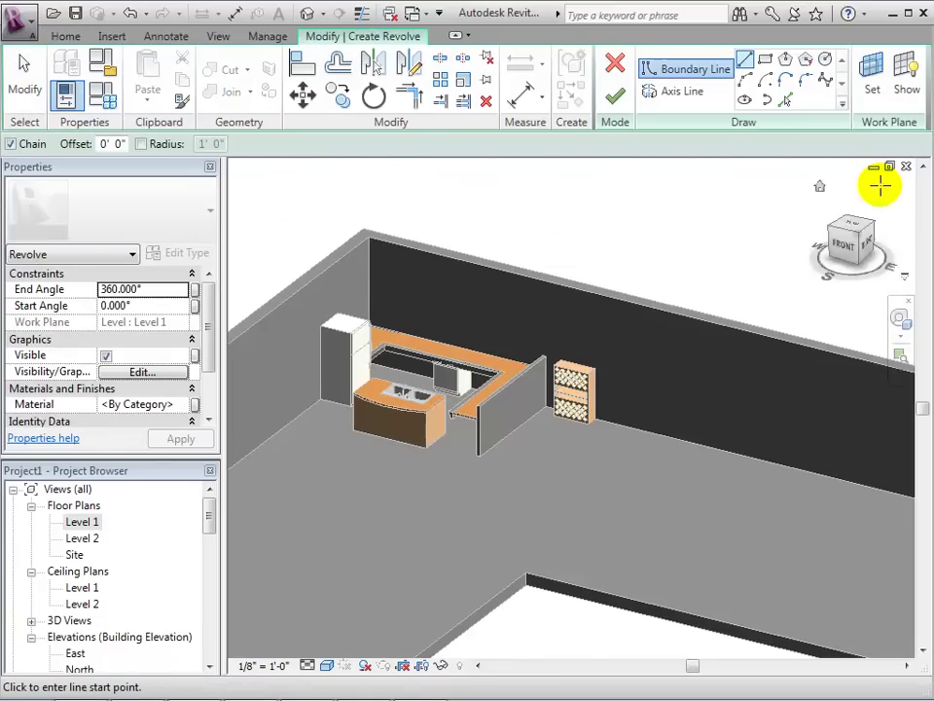
{"action": "left_click", "coordinate": [872, 76]}
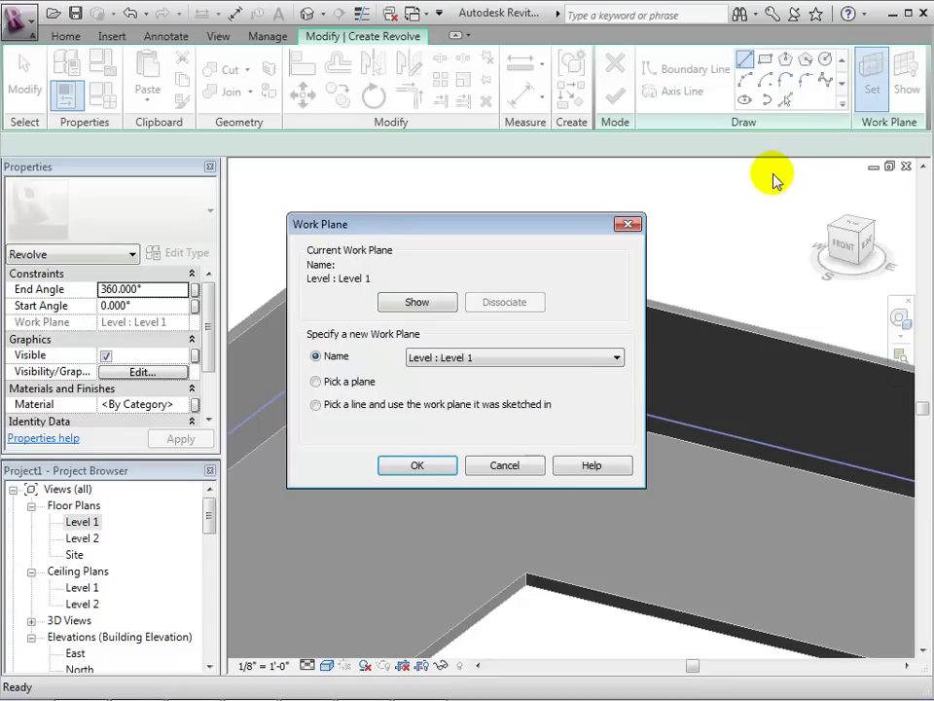
{"action": "left_click", "coordinate": [617, 359]}
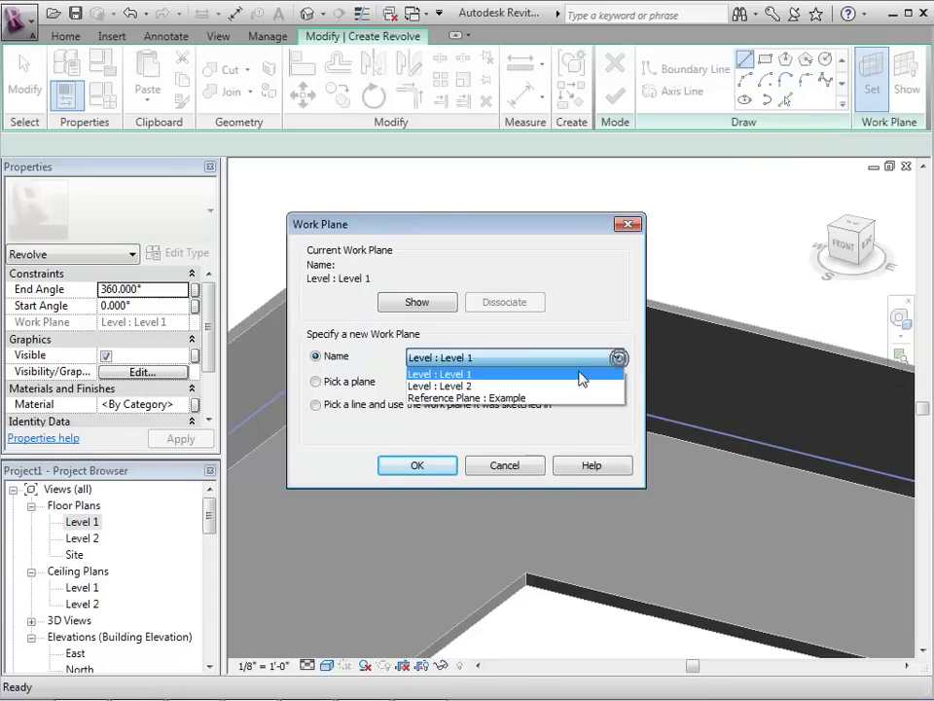
{"action": "left_click", "coordinate": [539, 395]}
{"action": "left_click", "coordinate": [434, 465]}
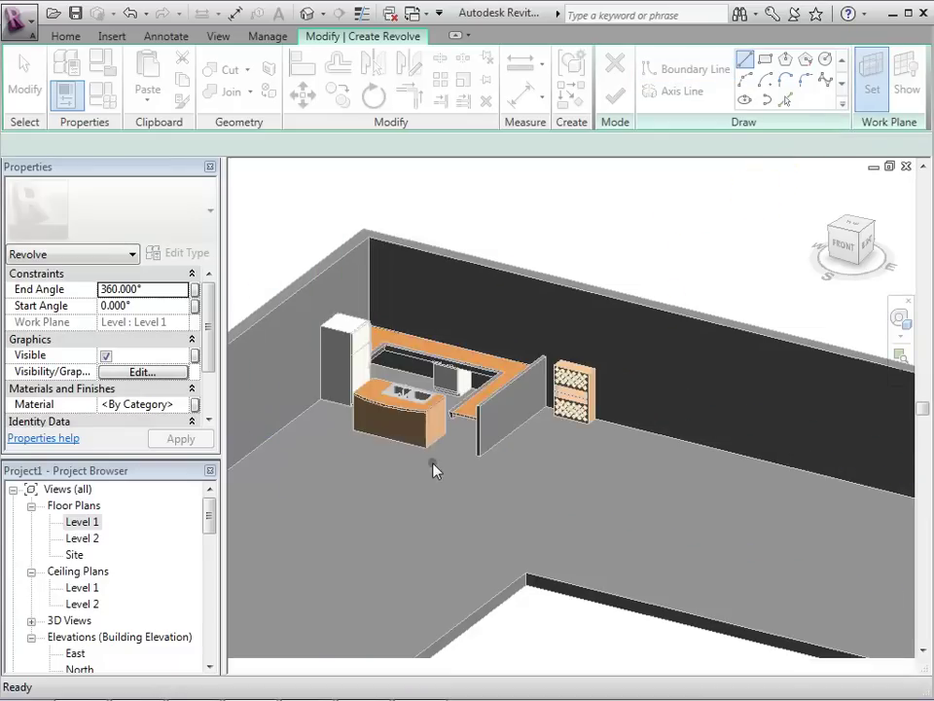
{"action": "left_click", "coordinate": [906, 87]}
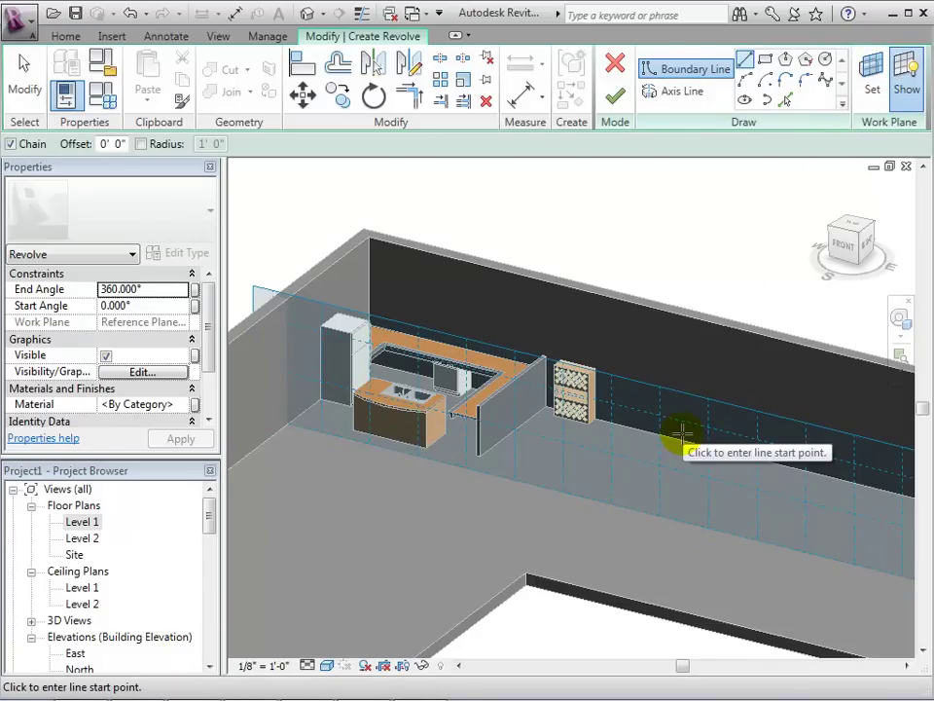
Step: In the front view, sketch a closed V-shaped boundary about 3" thick just above the floor, with a short and a long arm
{"action": "left_click", "coordinate": [845, 251]}
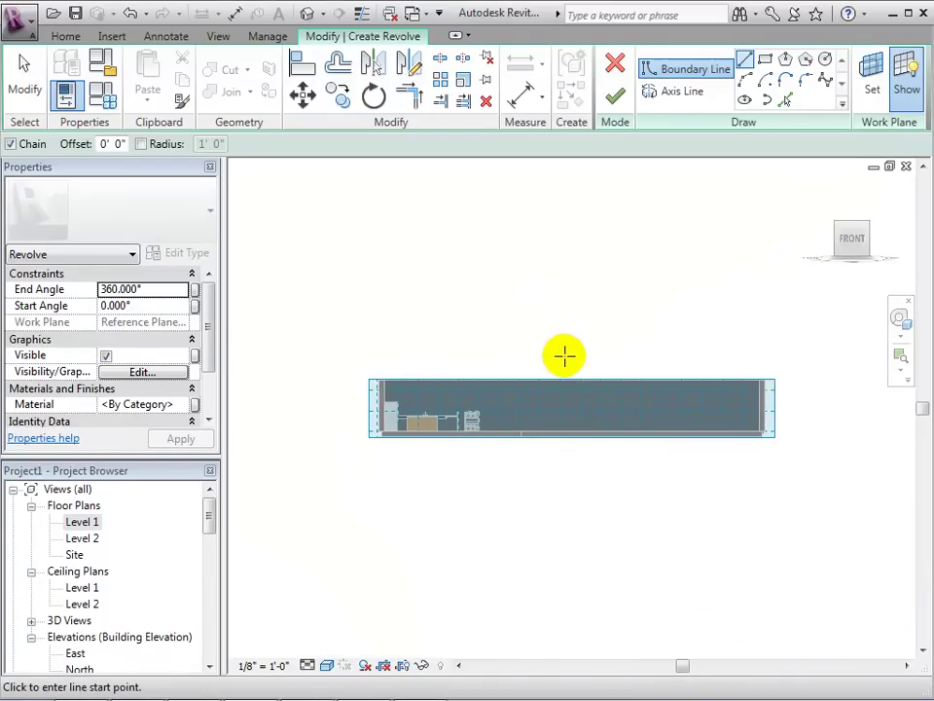
{"action": "scroll", "coordinate": [565, 356], "scroll_direction": "up", "scroll_amount": 5}
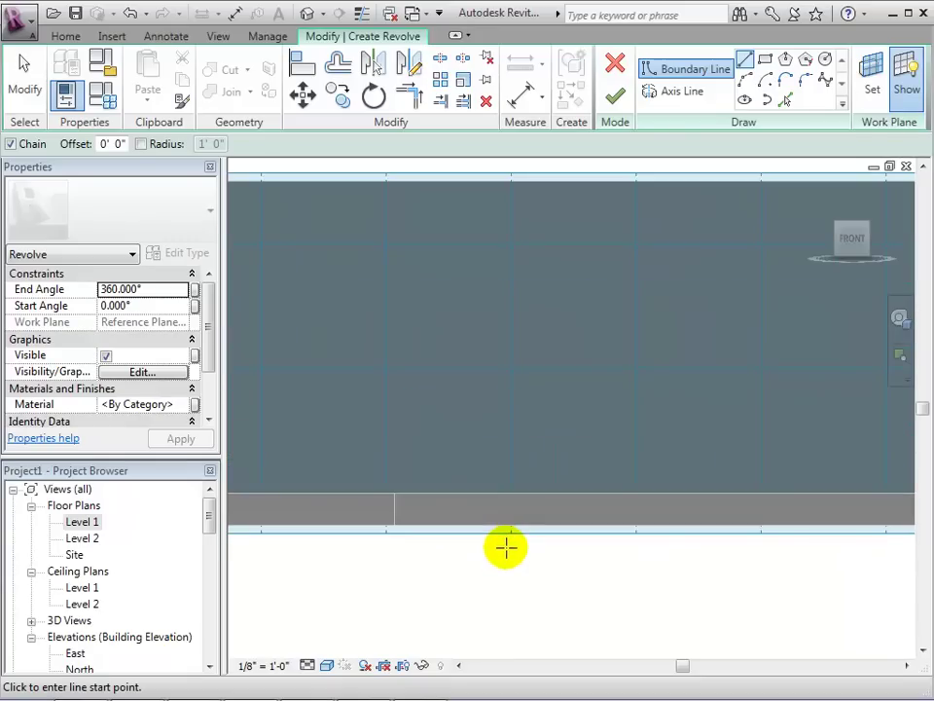
{"action": "left_click", "coordinate": [511, 444]}
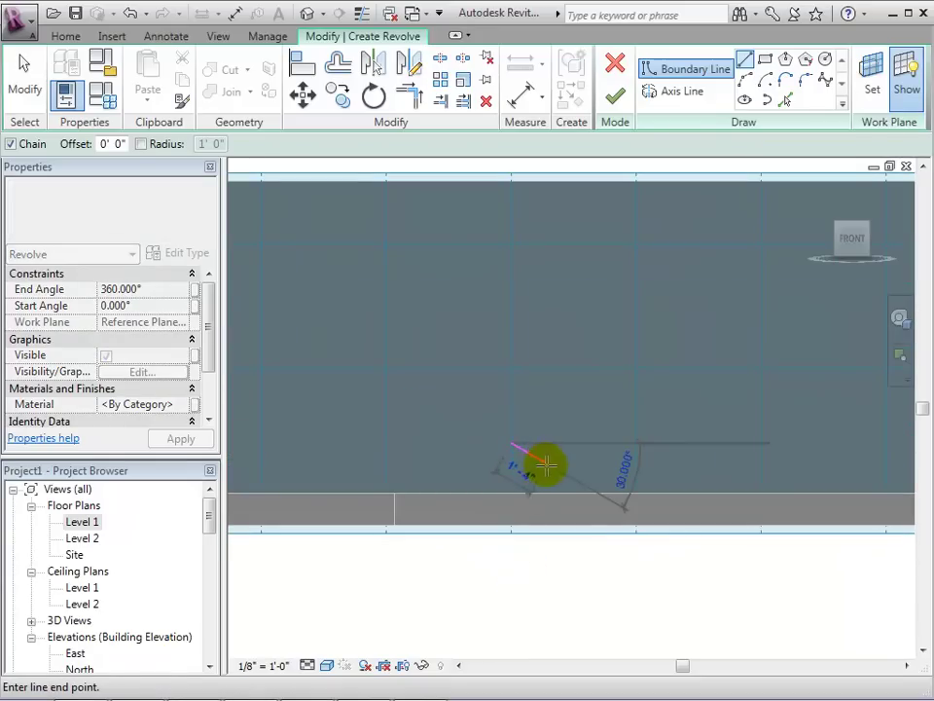
{"action": "left_click", "coordinate": [563, 478]}
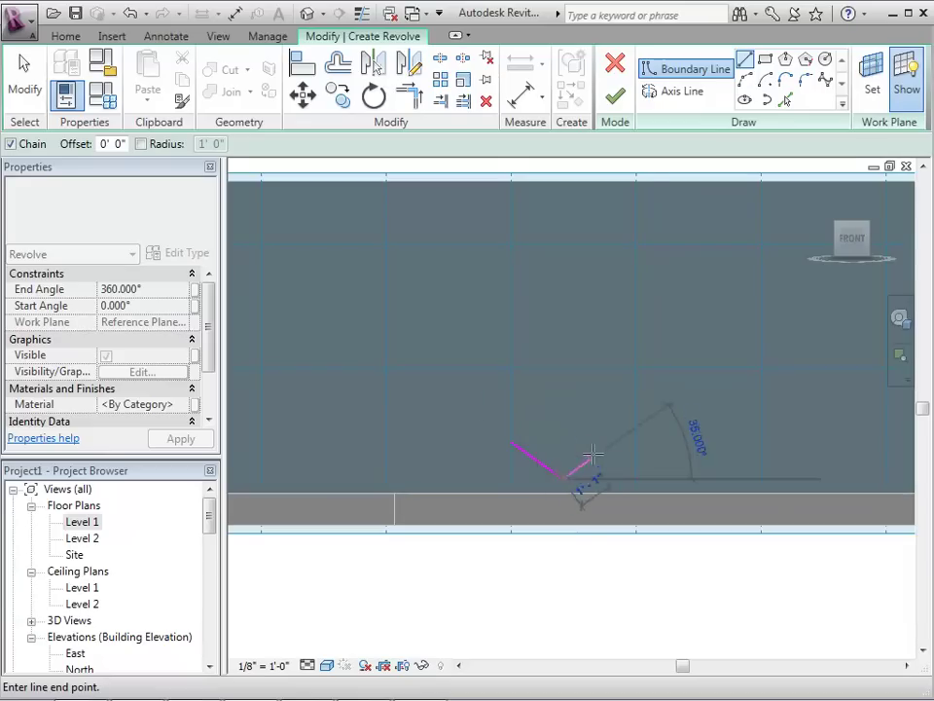
{"action": "left_click", "coordinate": [618, 394]}
{"action": "left_click", "coordinate": [615, 393]}
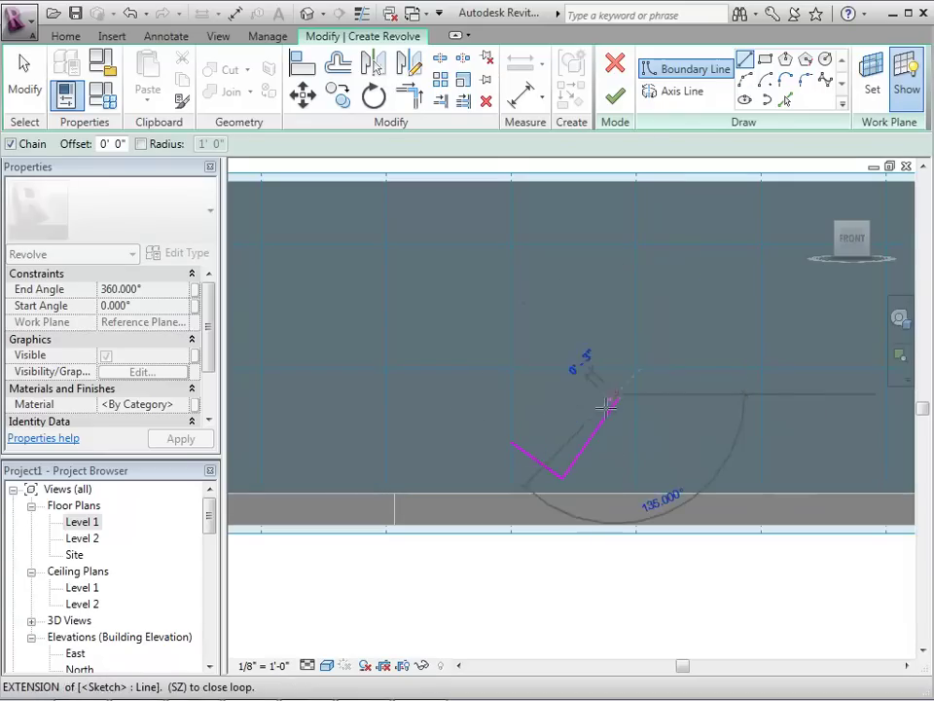
{"action": "left_click", "coordinate": [563, 471]}
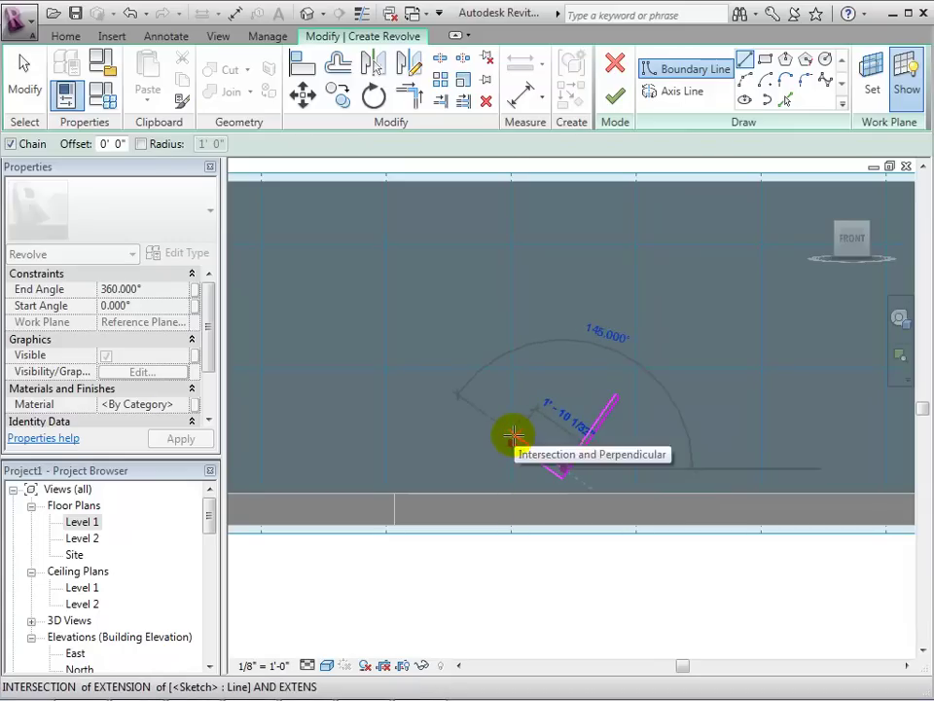
{"action": "left_click", "coordinate": [514, 442]}
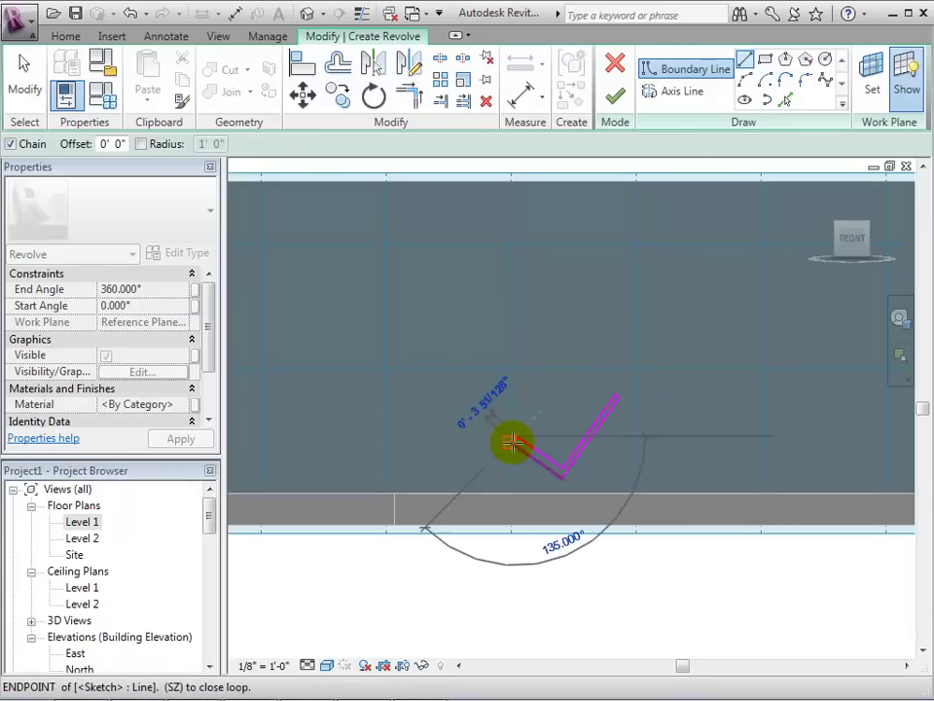
{"action": "key", "text": "Escape"}
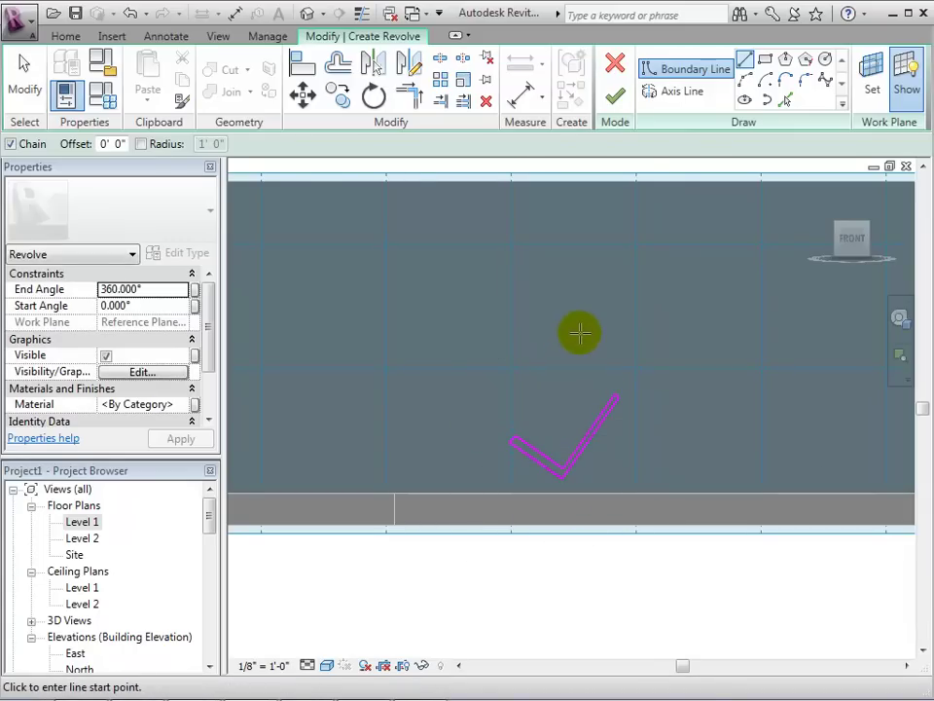
Step: Draw a vertical axis line about 5' 10" tall beside the profile's shorter arm and finish the revolve
{"action": "left_click", "coordinate": [682, 92]}
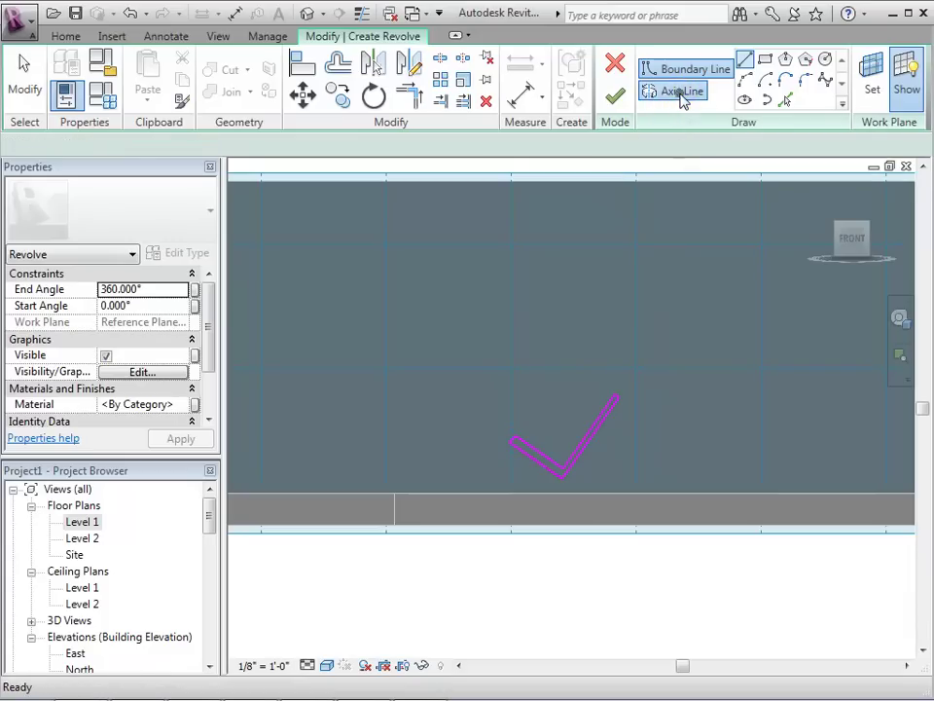
{"action": "left_click", "coordinate": [453, 315]}
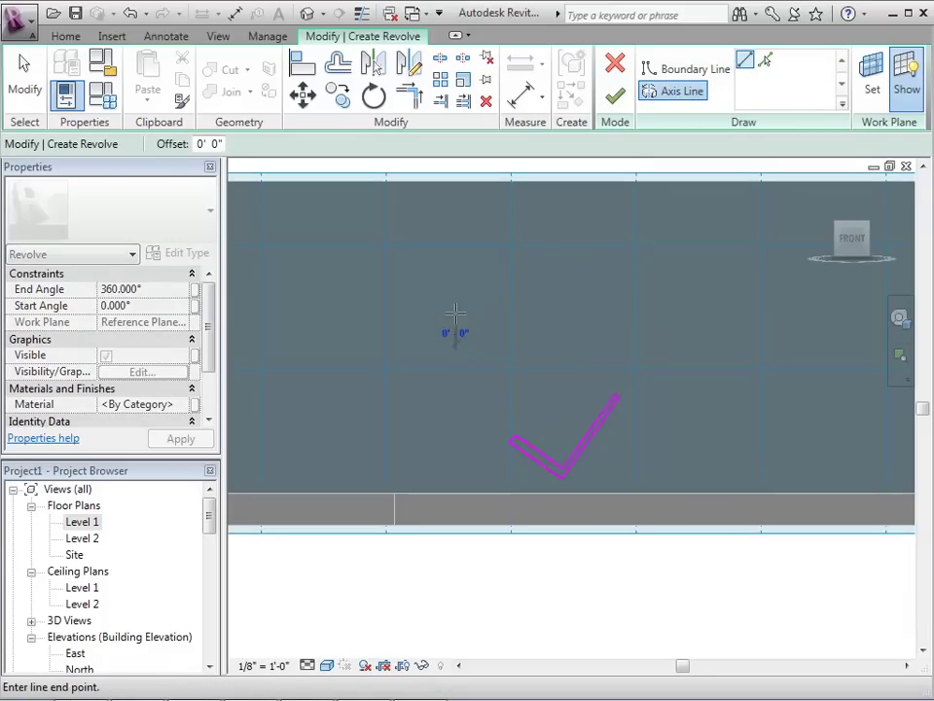
{"action": "left_click", "coordinate": [454, 494]}
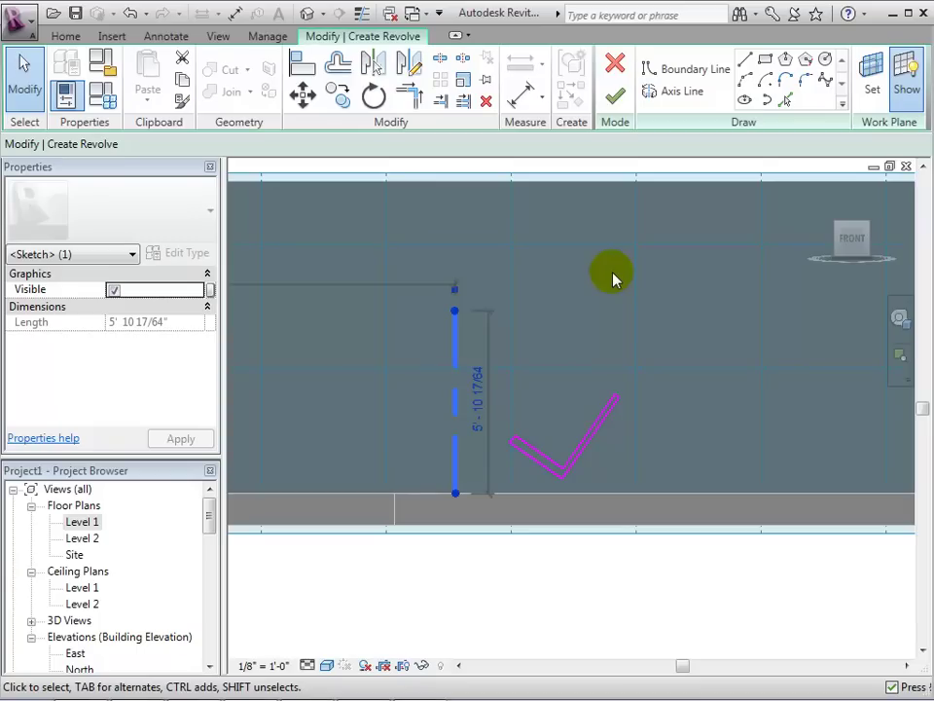
{"action": "key", "text": "Escape"}
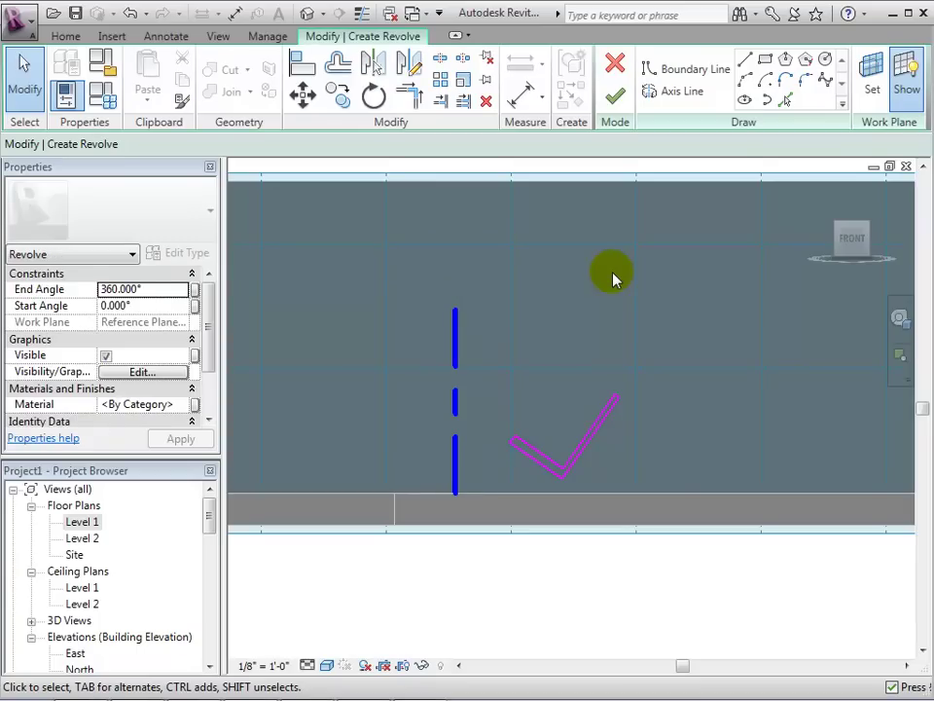
{"action": "left_click", "coordinate": [614, 98]}
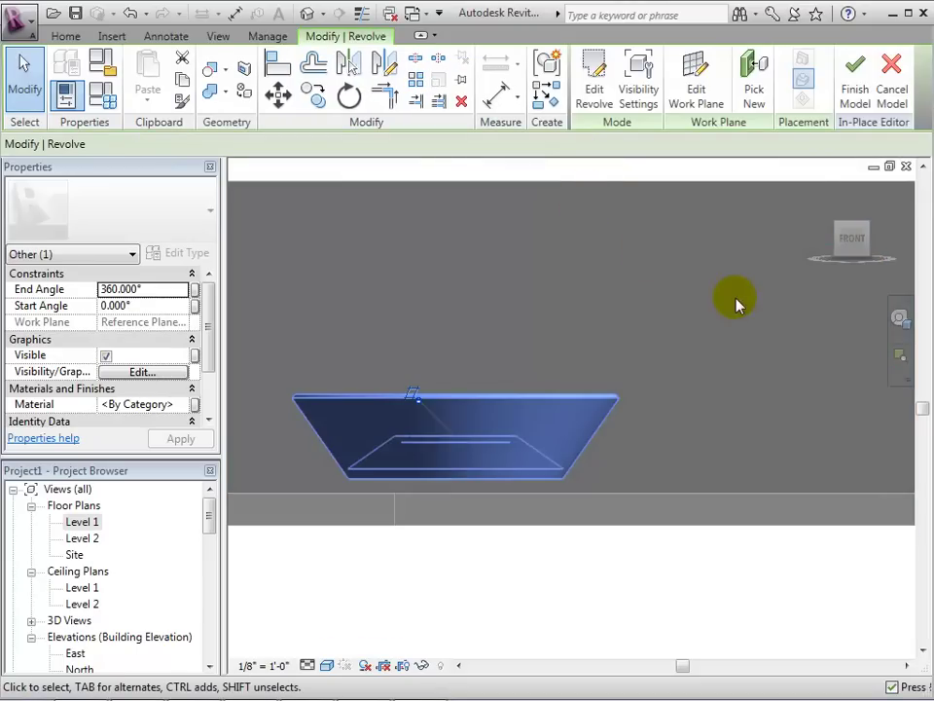
Step: Set the revolved bowl's end angle to 75° in an angled 3D view
{"action": "left_click_drag", "start_coordinate": [861, 237], "coordinate": [793, 275]}
{"action": "left_click", "coordinate": [675, 306]}
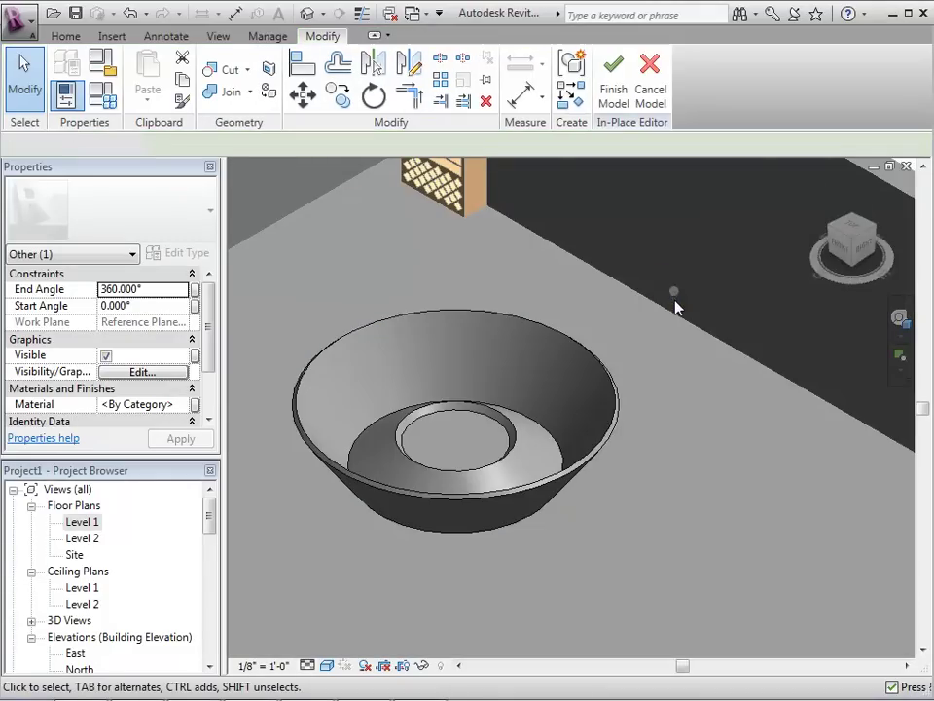
{"action": "scroll", "coordinate": [681, 418], "scroll_direction": "down", "scroll_amount": 4}
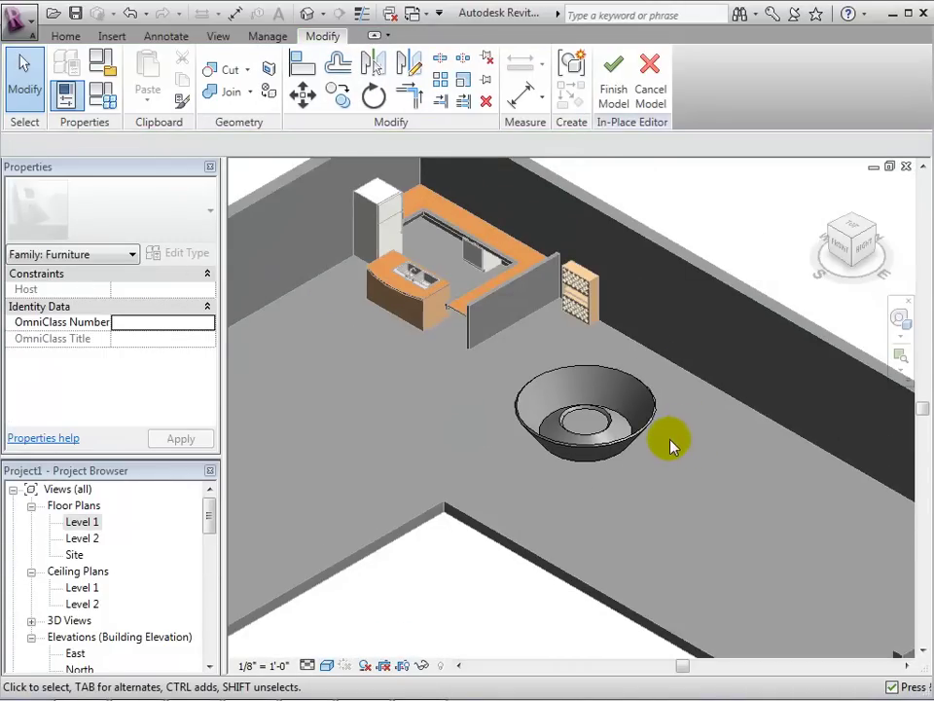
{"action": "left_click", "coordinate": [641, 439]}
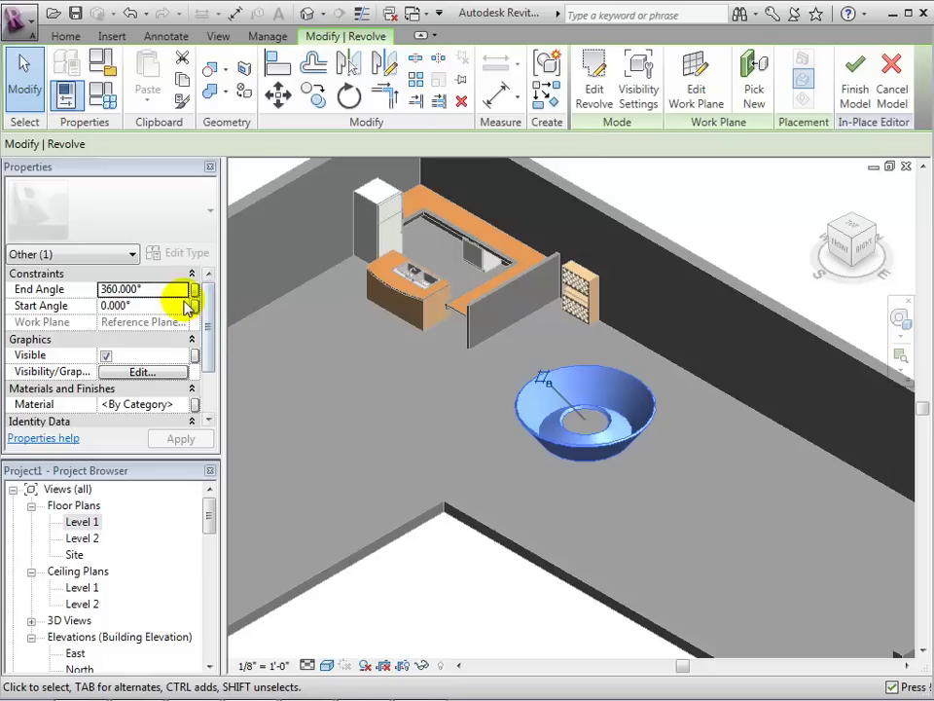
{"action": "left_click", "coordinate": [121, 293]}
{"action": "left_click", "coordinate": [117, 289]}
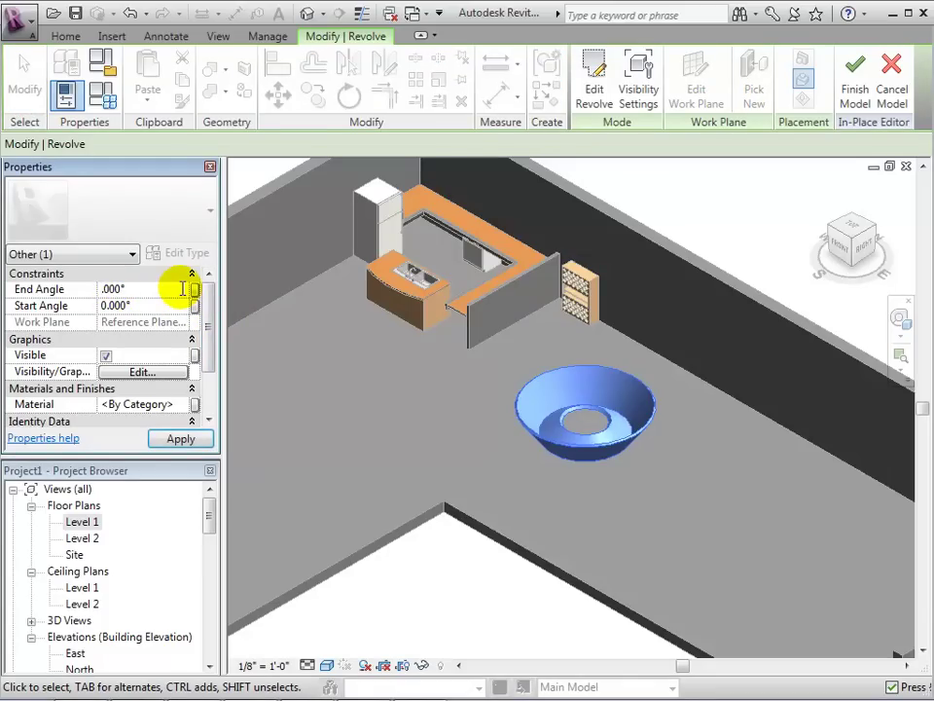
{"action": "left_click", "coordinate": [180, 439]}
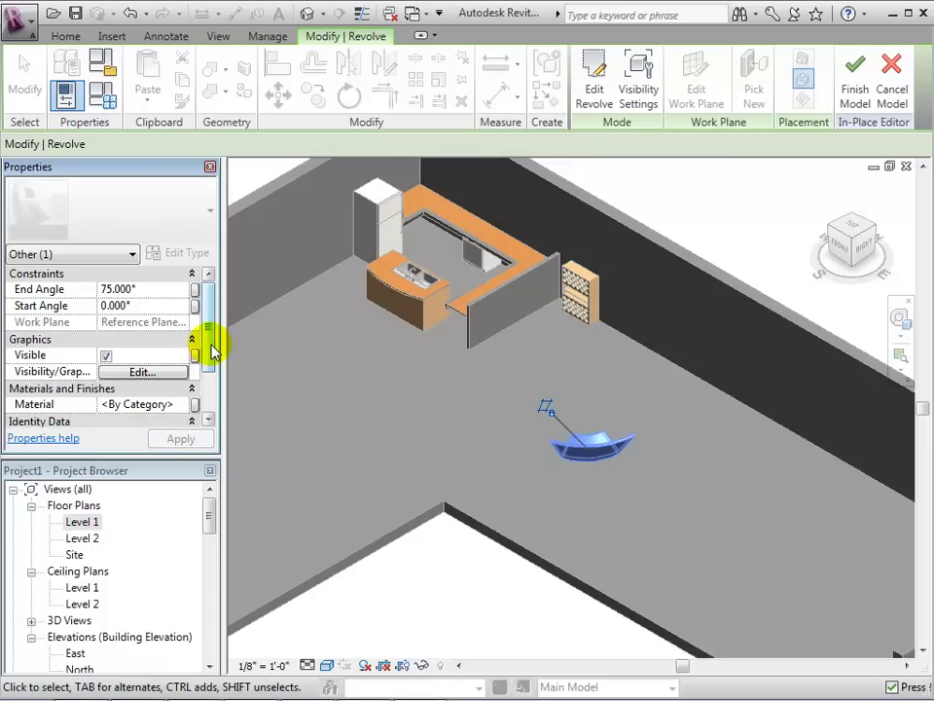
{"action": "left_click_drag", "start_coordinate": [212, 352], "coordinate": [217, 380]}
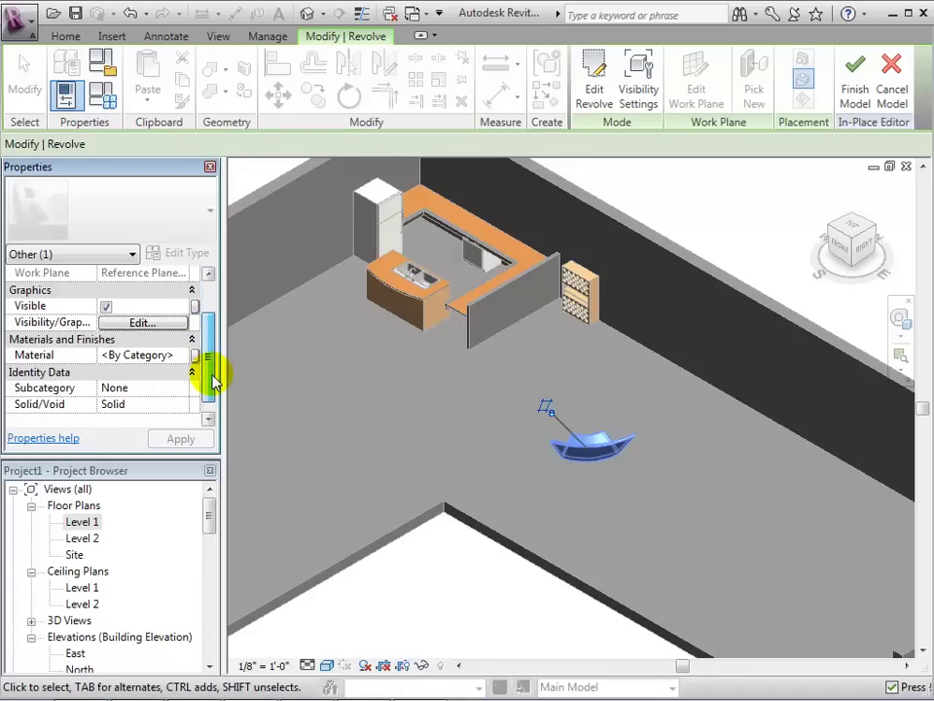
{"action": "left_click", "coordinate": [720, 479]}
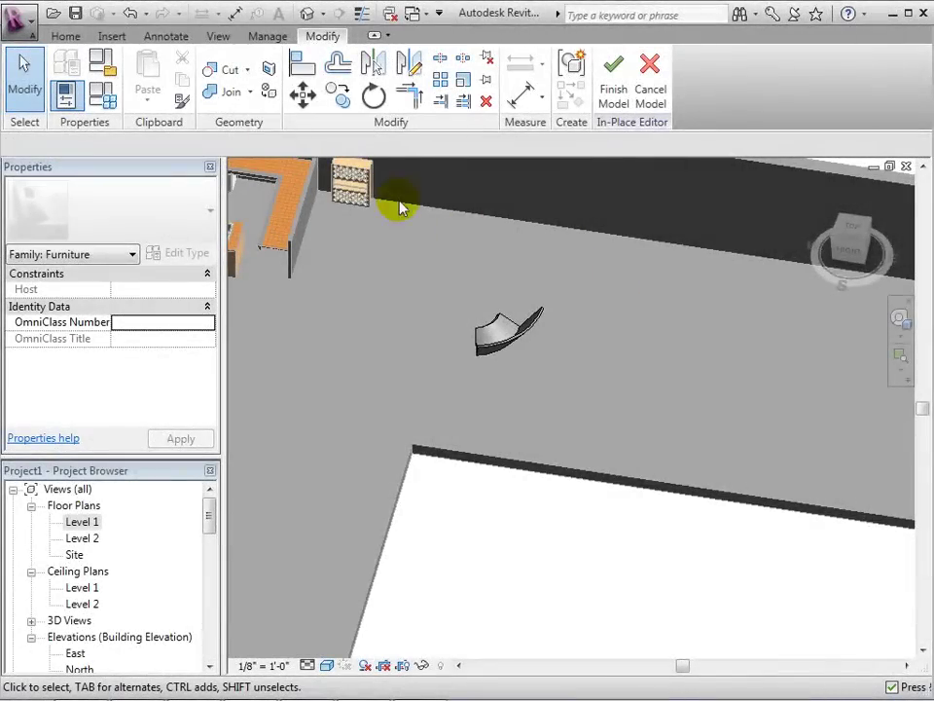
Step: Start a blend in the Level 1 floor plan and set its work plane to Level : Level 1
{"action": "left_click", "coordinate": [67, 37]}
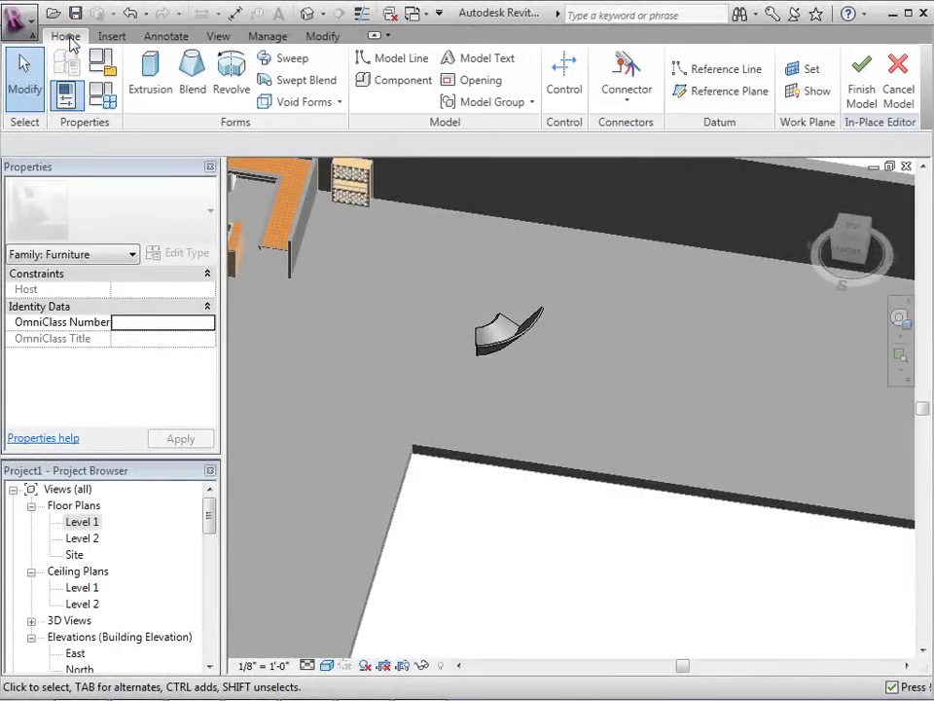
{"action": "left_click", "coordinate": [187, 70]}
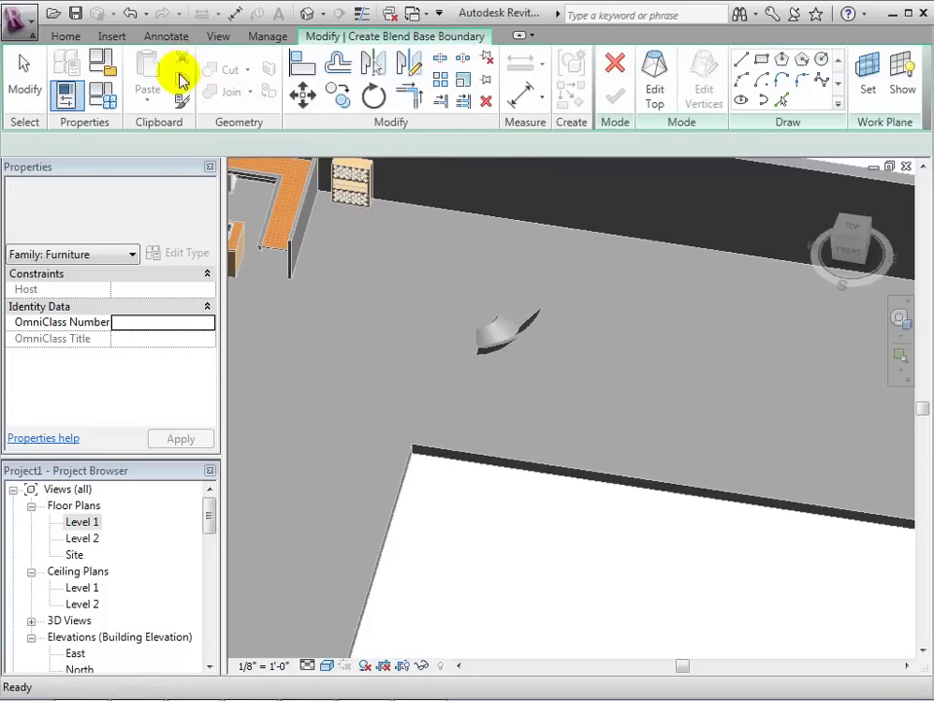
{"action": "double_click", "coordinate": [83, 524]}
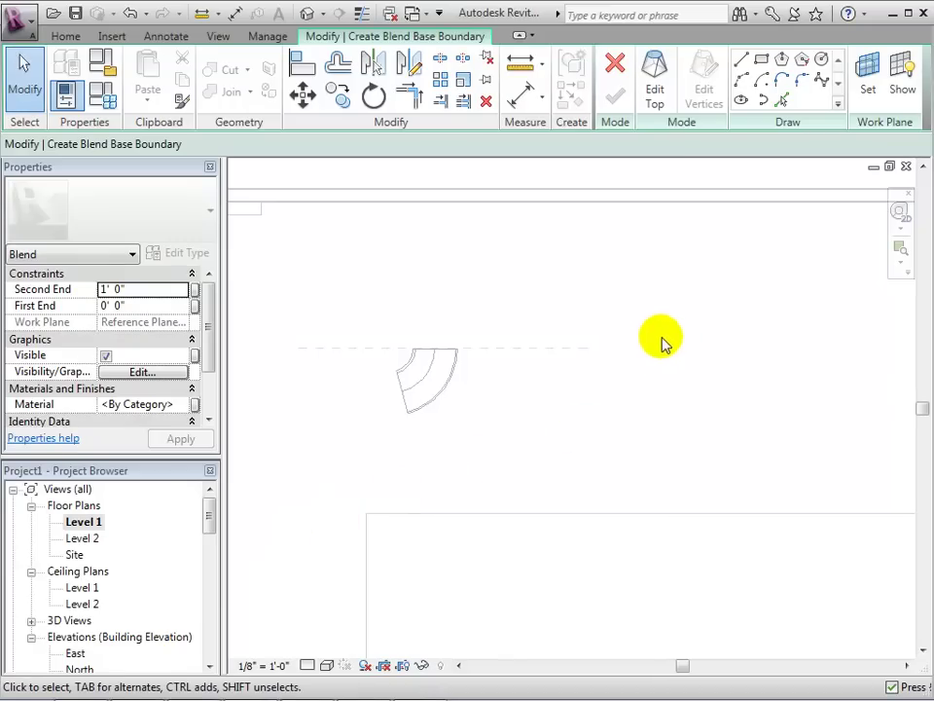
{"action": "left_click", "coordinate": [761, 60]}
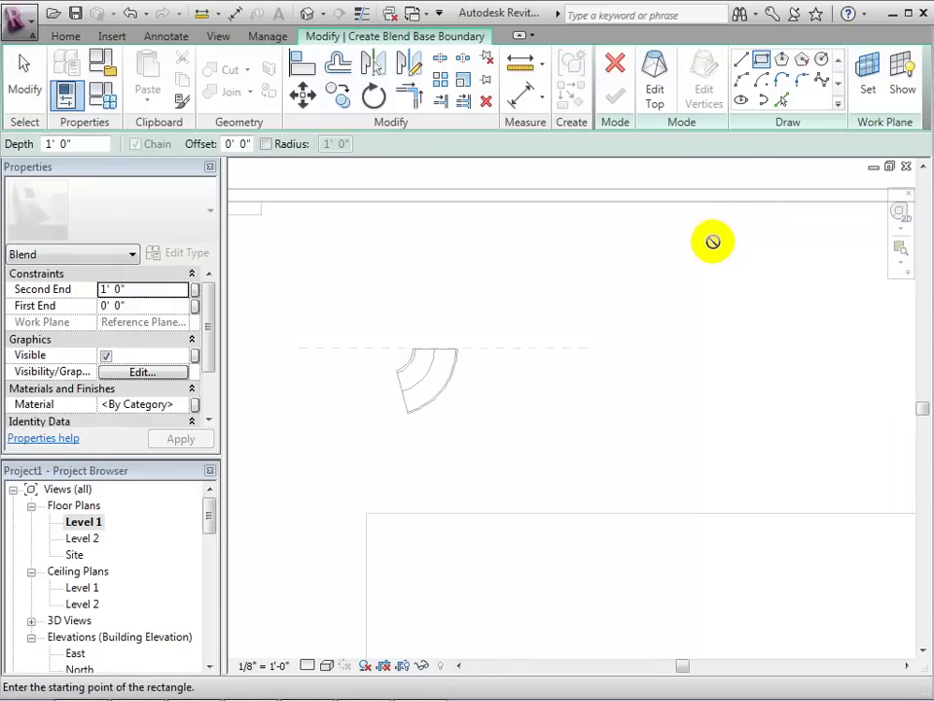
{"action": "left_click", "coordinate": [863, 66]}
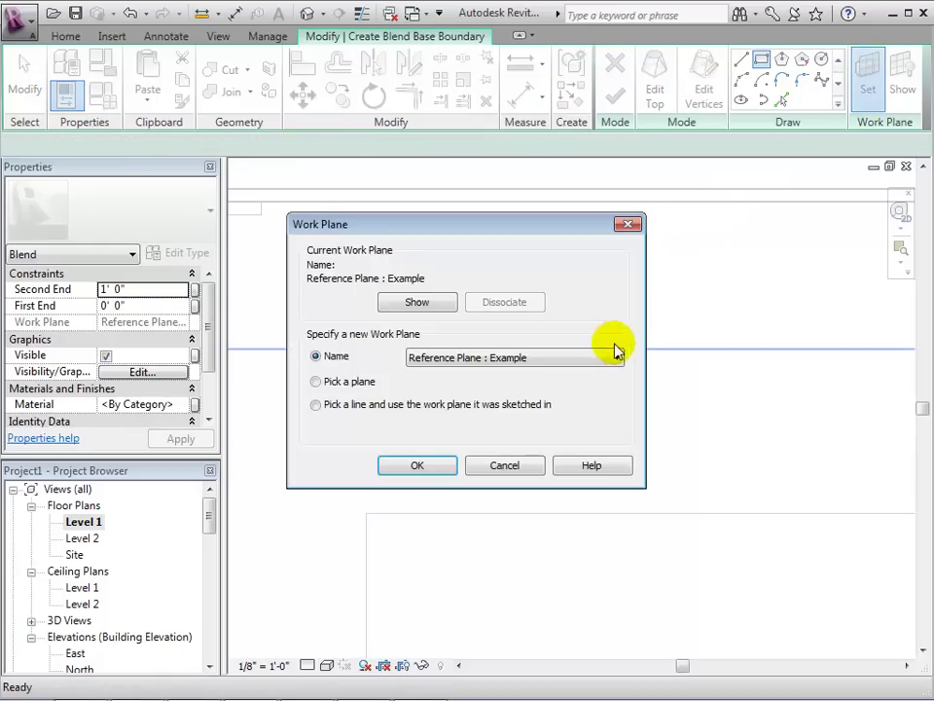
{"action": "left_click", "coordinate": [617, 357]}
{"action": "left_click", "coordinate": [543, 375]}
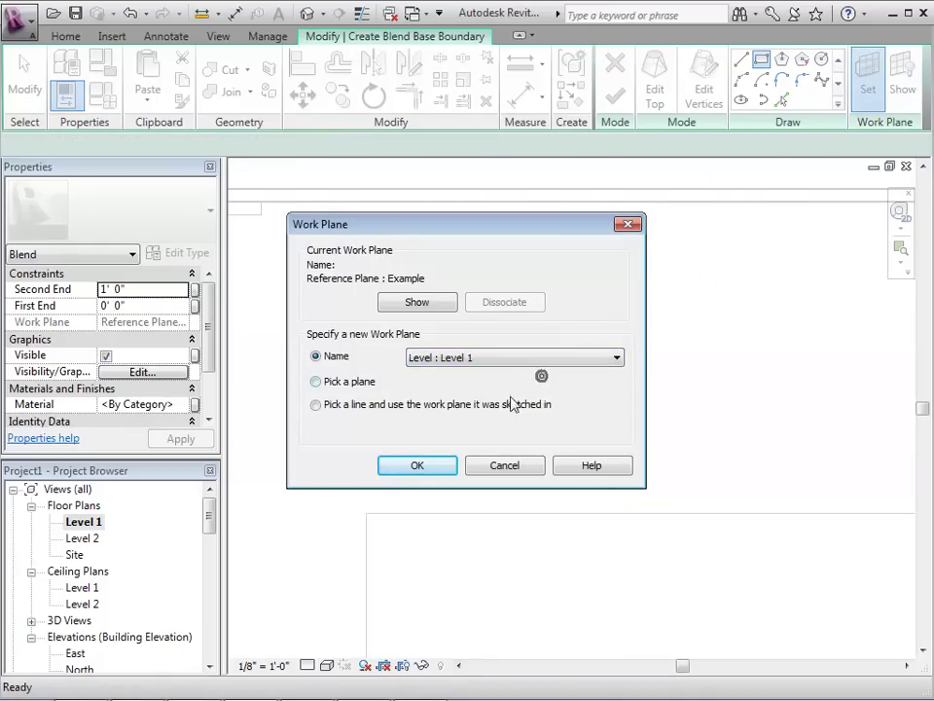
{"action": "left_click", "coordinate": [418, 466]}
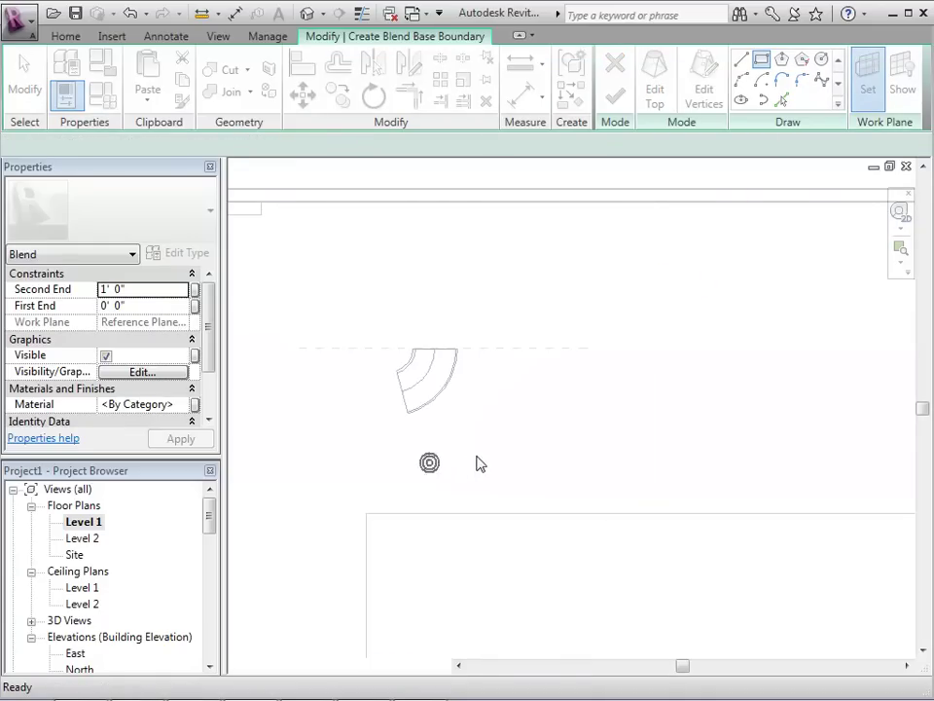
Step: Sketch the blend's rectangular base boundary, about 8' 6" by 7' 6", east of the revolved piece
{"action": "left_click", "coordinate": [575, 320]}
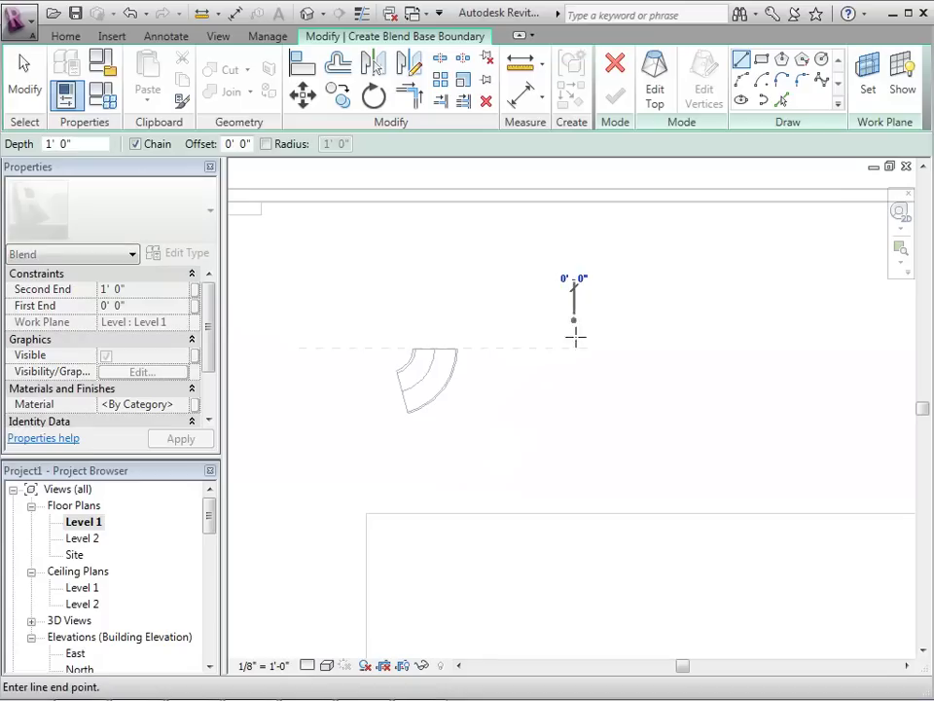
{"action": "left_click", "coordinate": [575, 416]}
{"action": "left_click", "coordinate": [681, 415]}
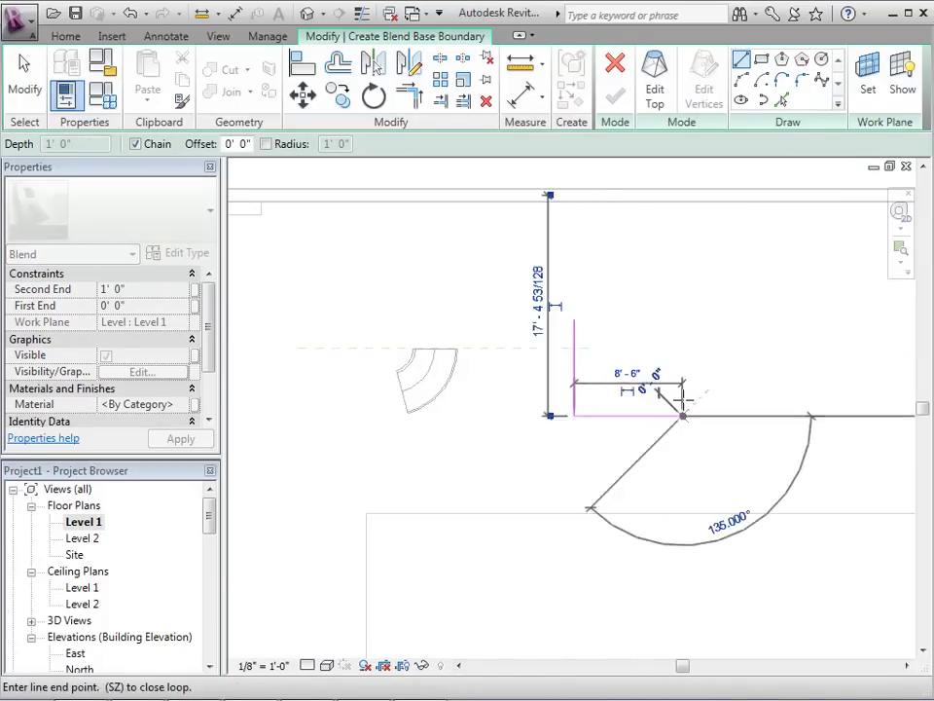
{"action": "left_click", "coordinate": [682, 321]}
{"action": "left_click", "coordinate": [575, 320]}
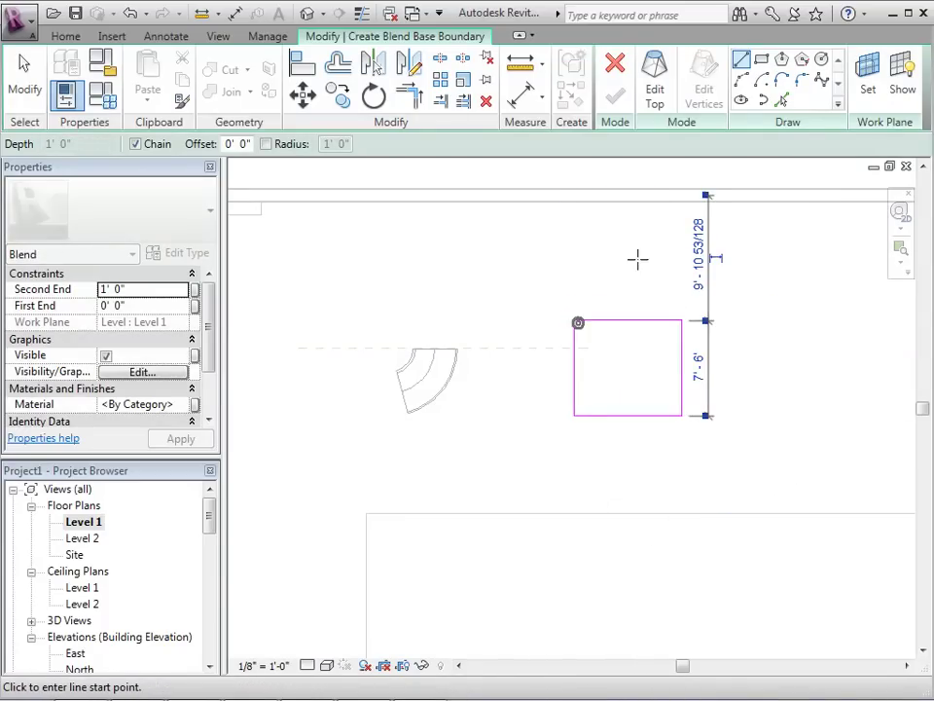
{"action": "left_click", "coordinate": [663, 237]}
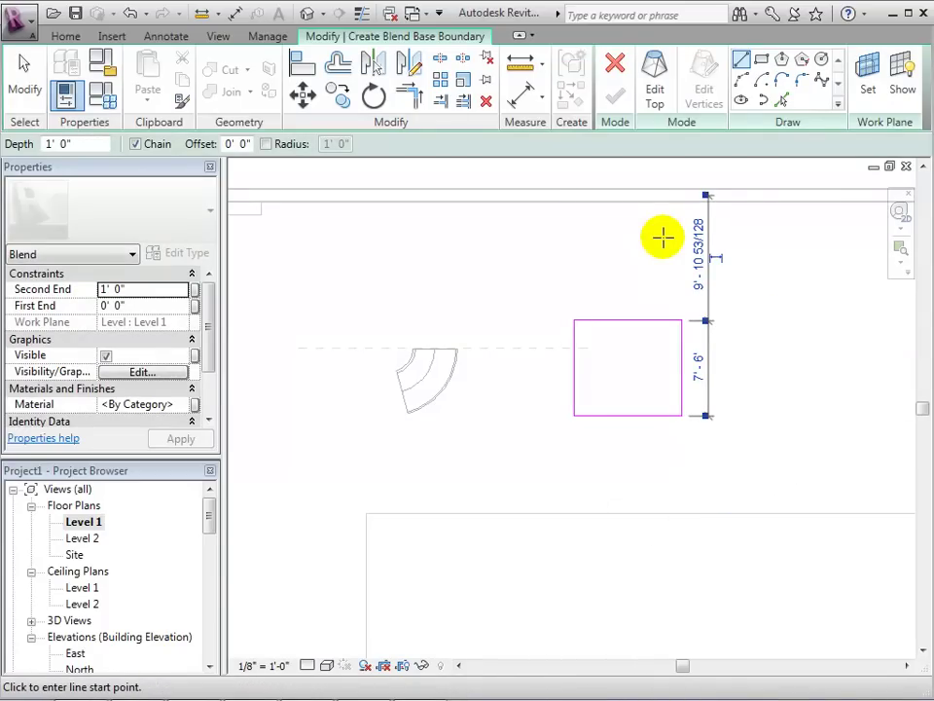
Step: Sketch an irregular five-sided top boundary inside the blend's rectangular base and finish the blend
{"action": "left_click", "coordinate": [655, 90]}
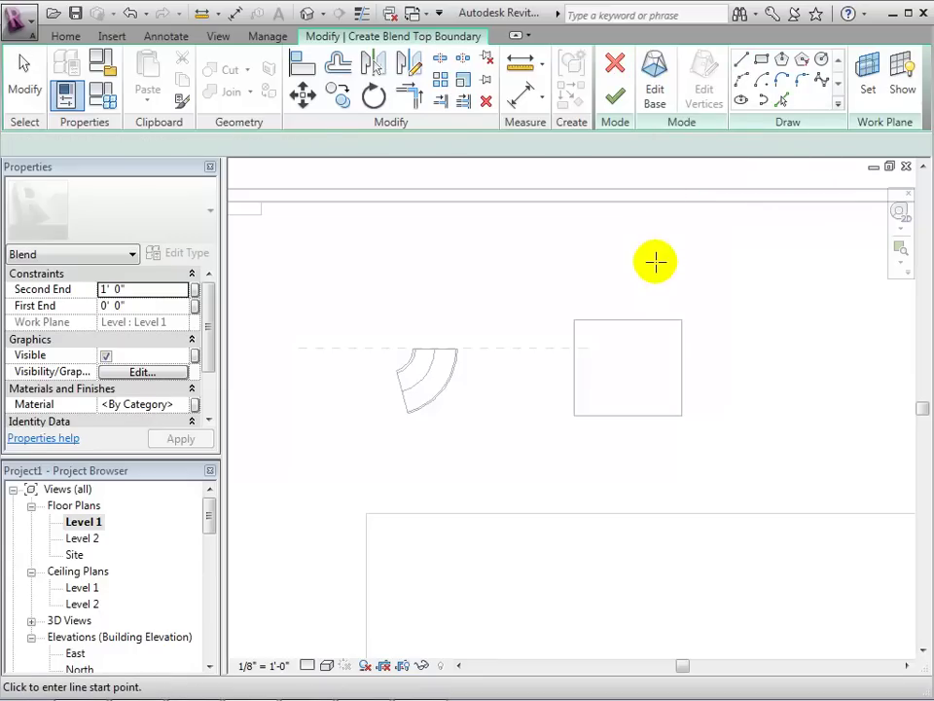
{"action": "left_click", "coordinate": [614, 366]}
{"action": "left_click", "coordinate": [615, 340]}
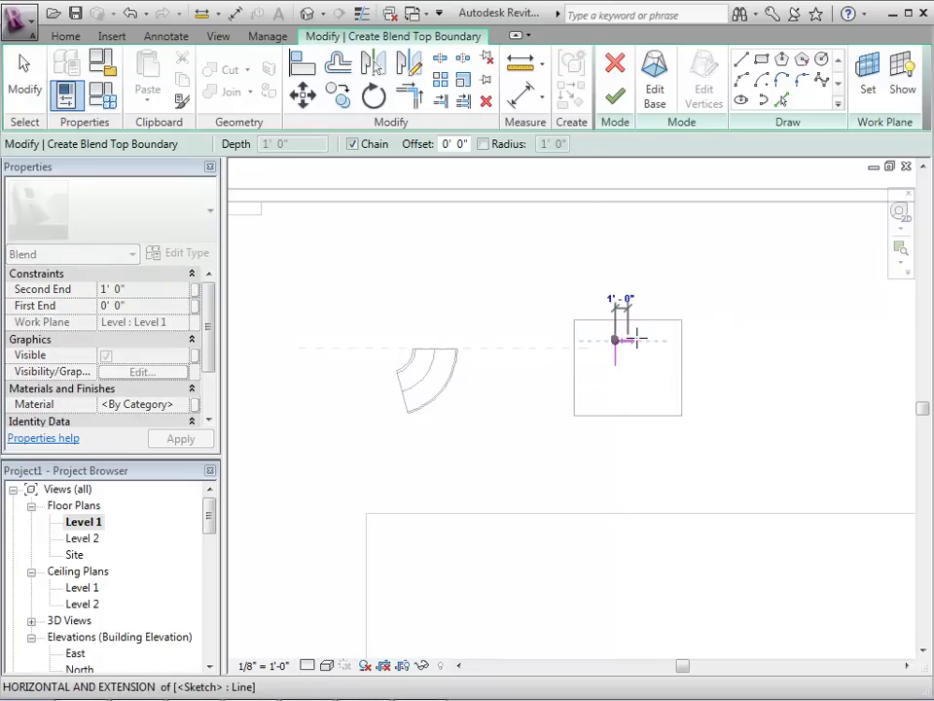
{"action": "left_click", "coordinate": [652, 340]}
{"action": "left_click", "coordinate": [652, 385]}
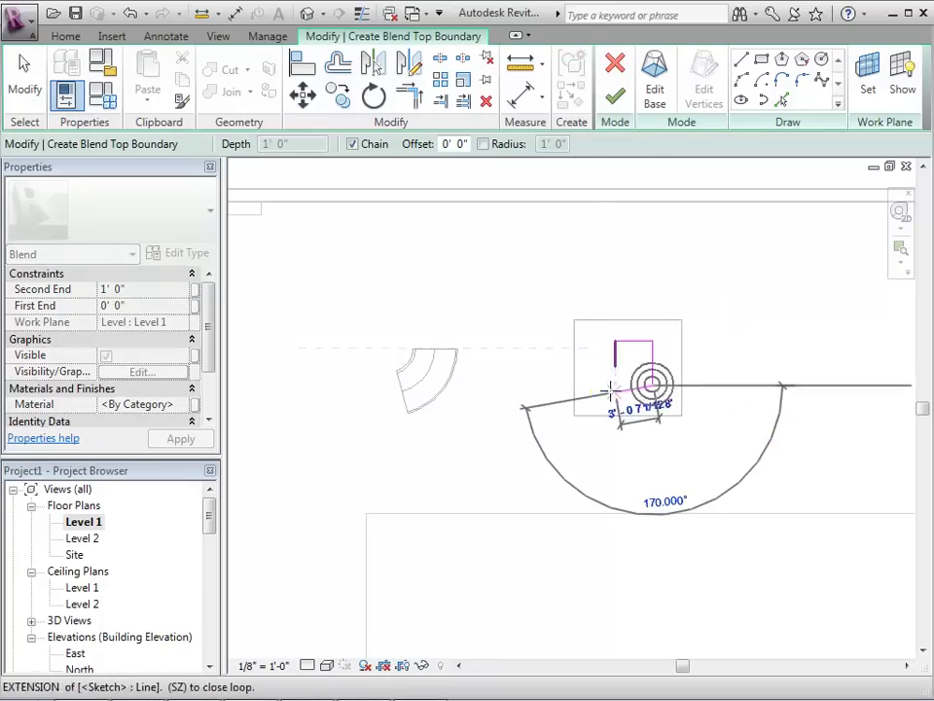
{"action": "left_click", "coordinate": [602, 396]}
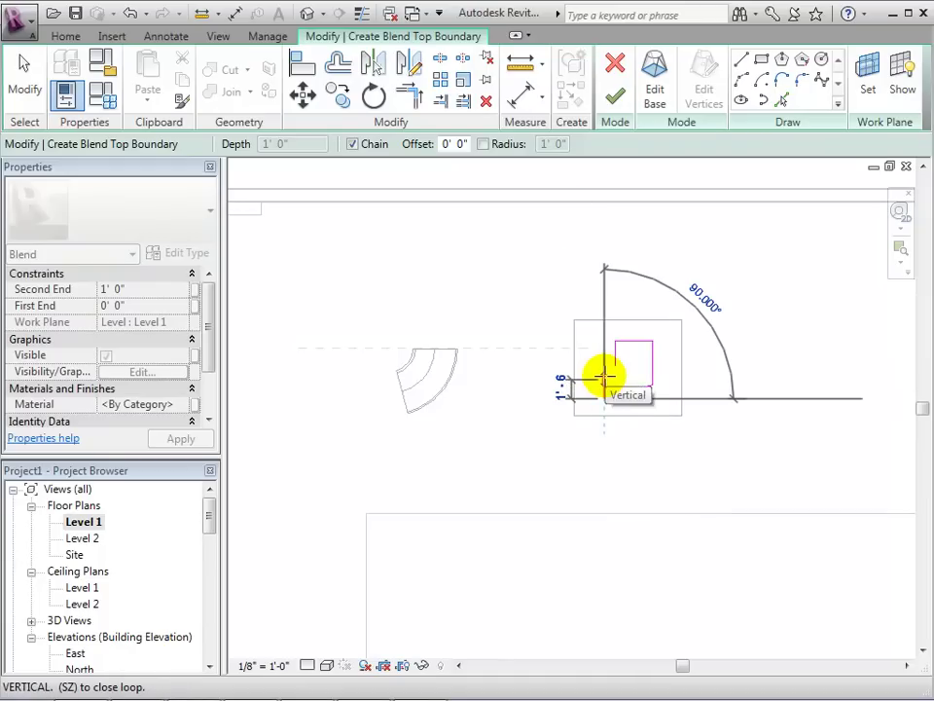
{"action": "left_click", "coordinate": [614, 366]}
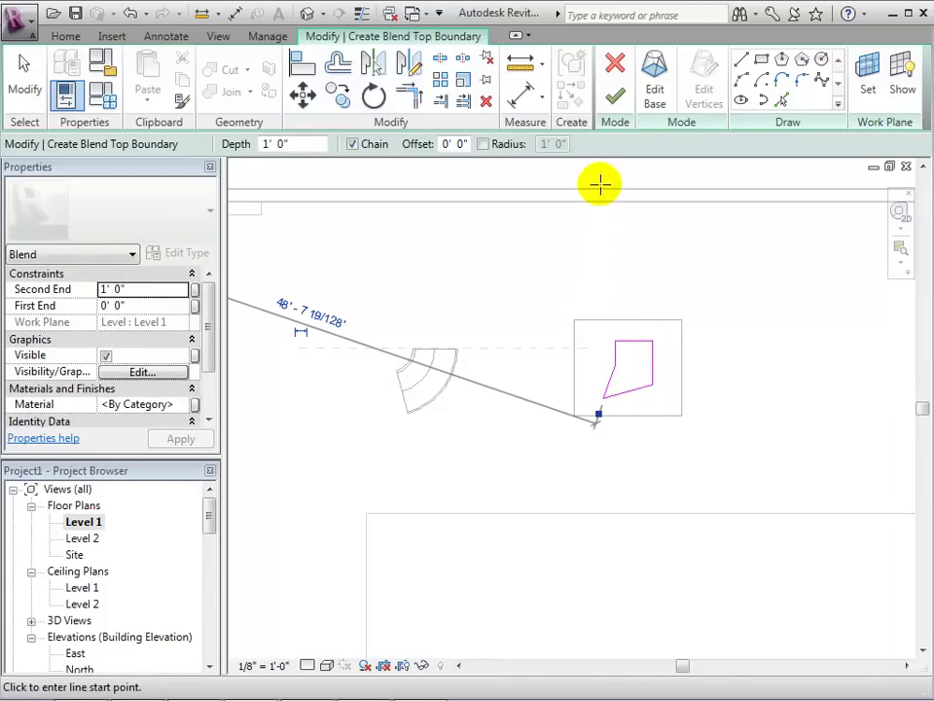
{"action": "left_click", "coordinate": [616, 95]}
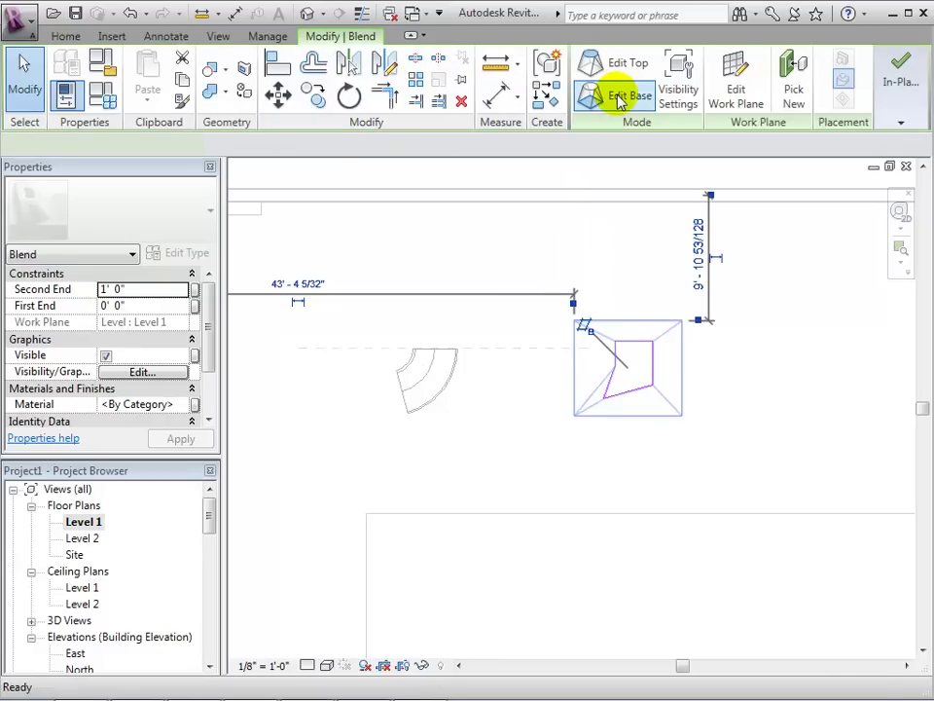
Step: Set the blend's second end to 5' 0" in a tilted 3D view
{"action": "left_click", "coordinate": [307, 15]}
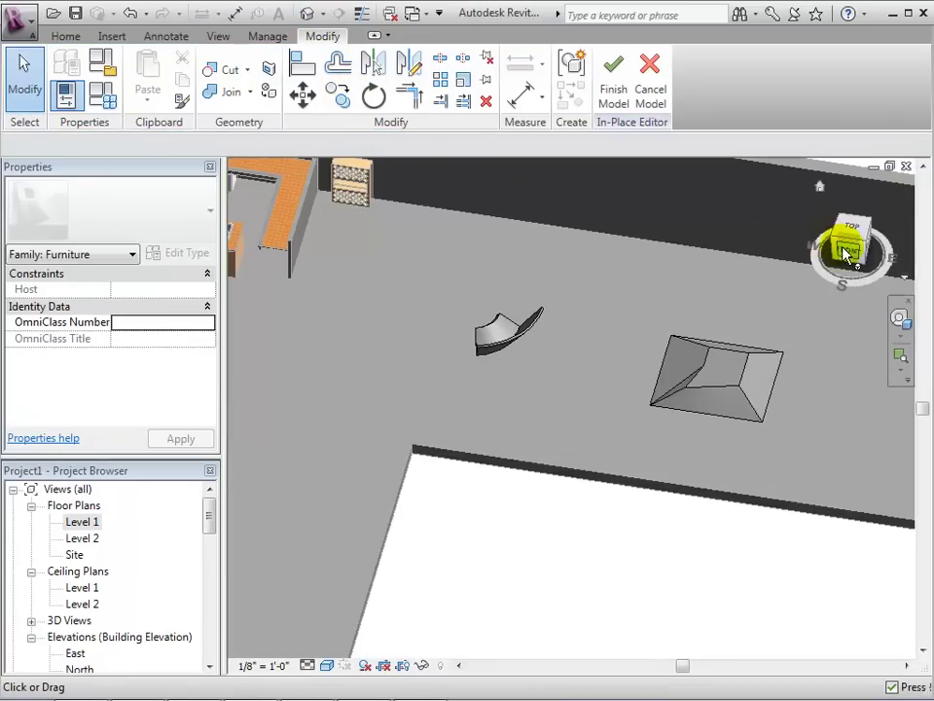
{"action": "mouse_move", "coordinate": [847, 249]}
{"action": "left_mouse_down"}
{"action": "mouse_move", "coordinate": [843, 211]}
{"action": "mouse_move", "coordinate": [843, 222]}
{"action": "left_mouse_up"}
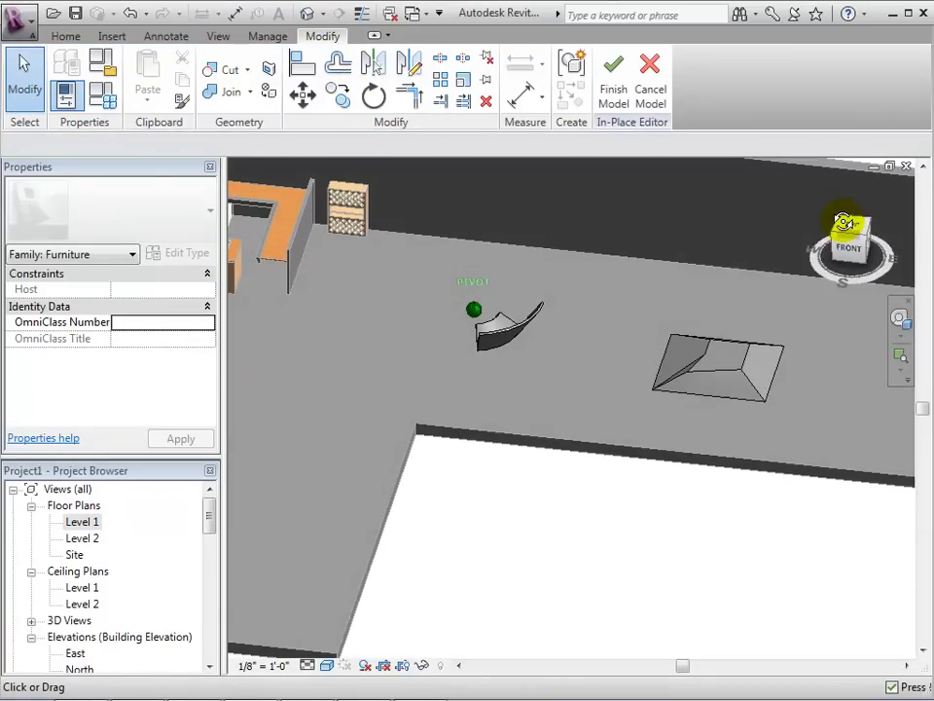
{"action": "left_click", "coordinate": [719, 378]}
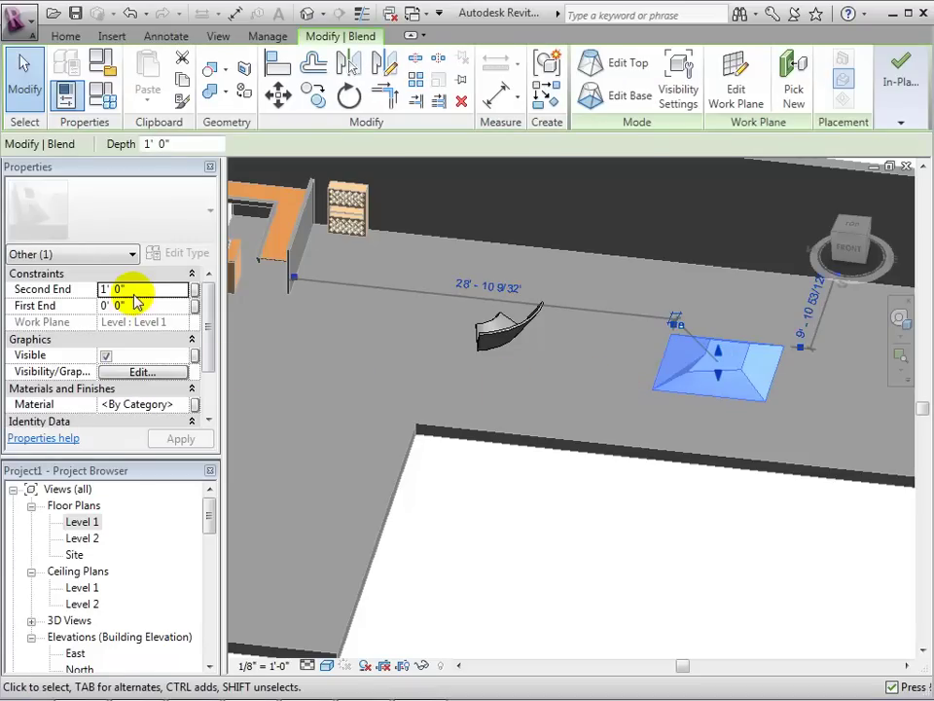
{"action": "left_click", "coordinate": [132, 288]}
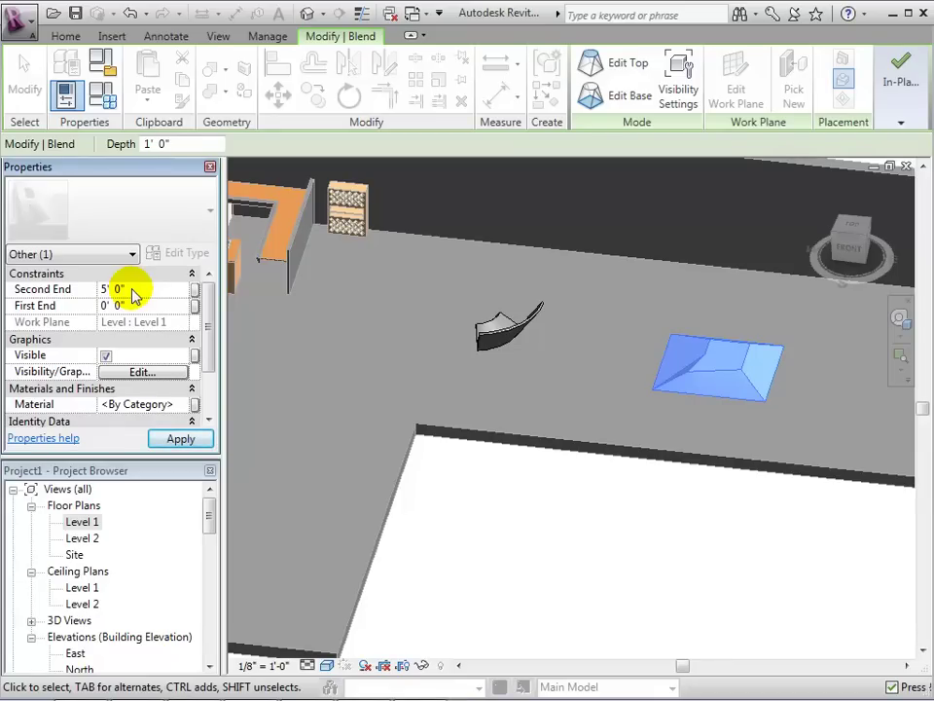
{"action": "left_click", "coordinate": [175, 439]}
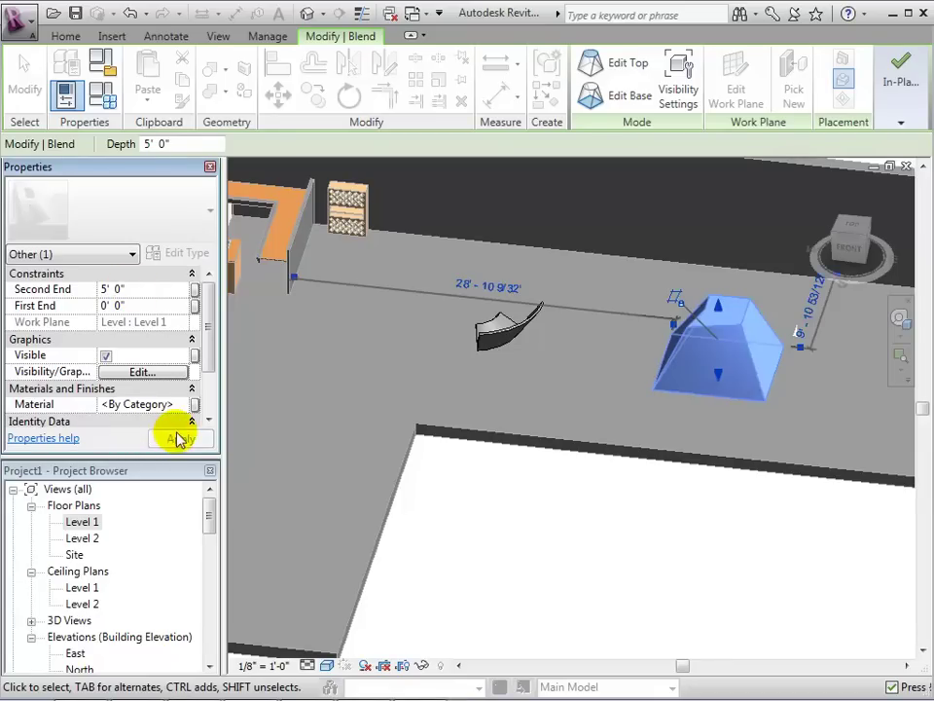
{"action": "left_click_drag", "start_coordinate": [207, 333], "coordinate": [209, 358]}
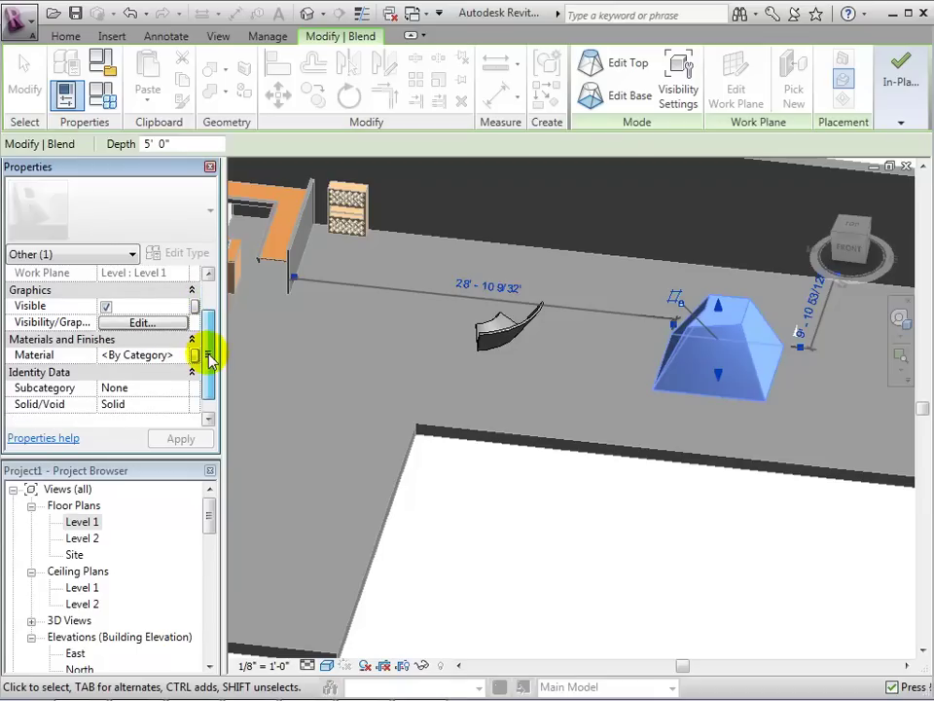
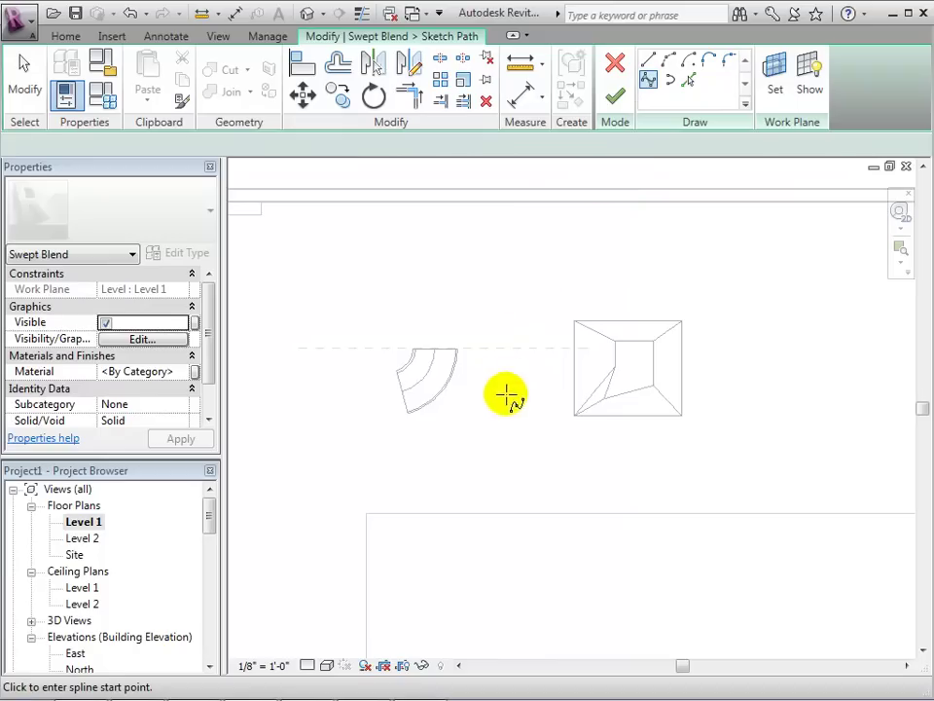
Step: Draw the swept blend's path as a wavy spline arching north around the blend, from its west side to its east side, and finish the path
{"action": "left_click", "coordinate": [496, 419]}
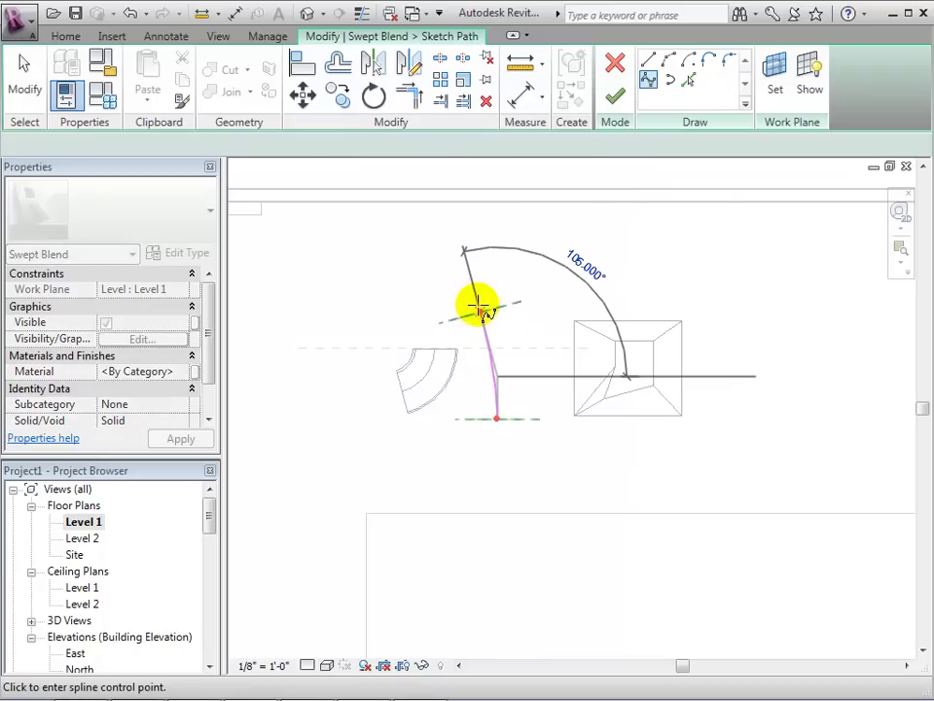
{"action": "left_click", "coordinate": [466, 280]}
{"action": "left_click", "coordinate": [541, 246]}
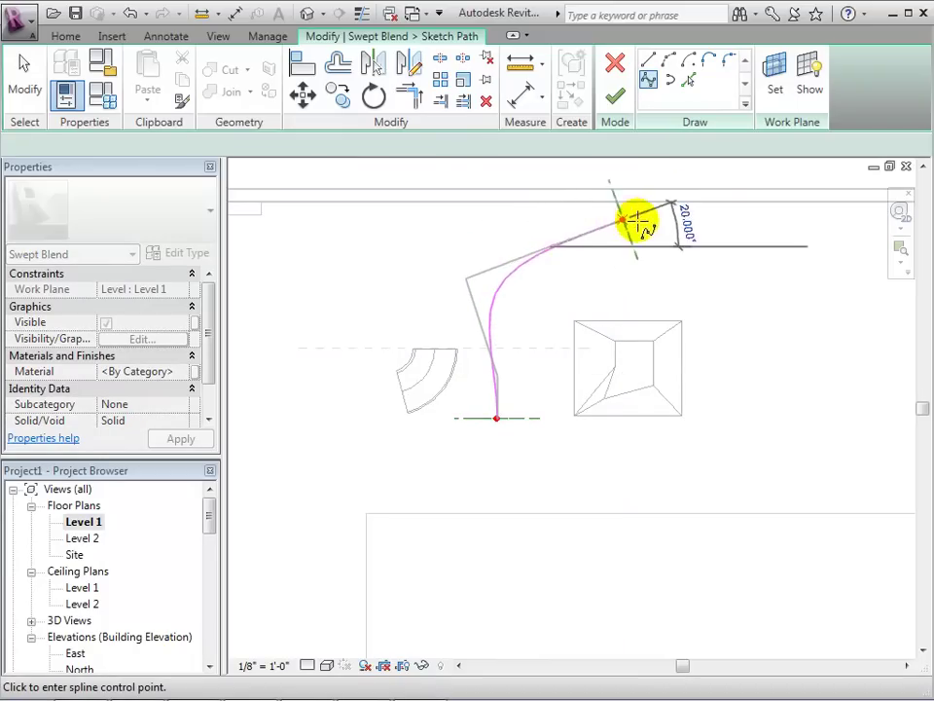
{"action": "left_click", "coordinate": [652, 297]}
{"action": "left_click", "coordinate": [743, 245]}
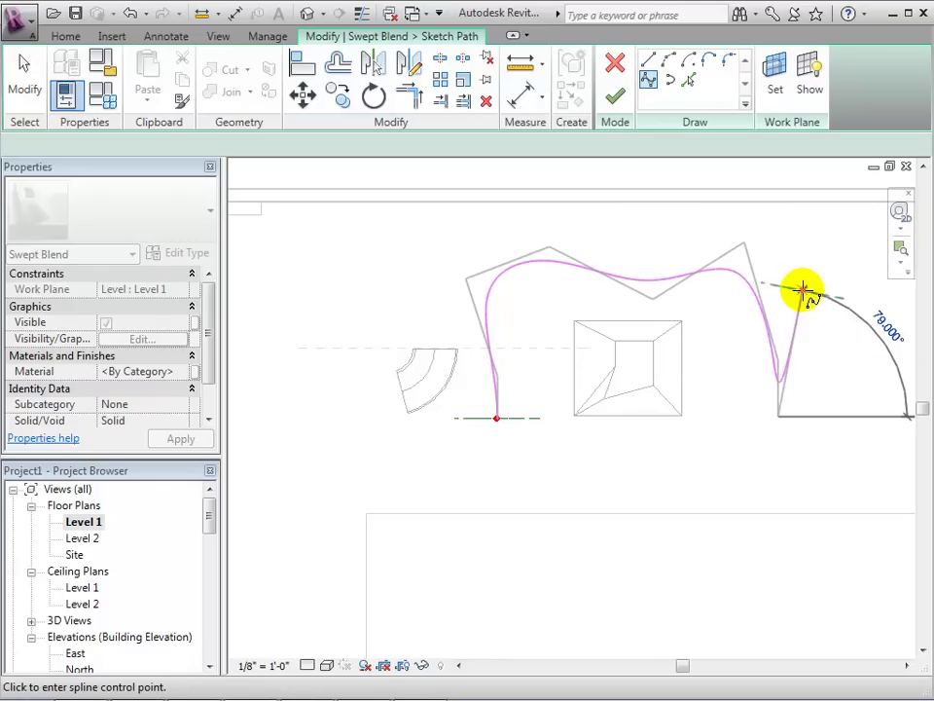
{"action": "left_click", "coordinate": [778, 396]}
{"action": "key", "text": "Escape"}
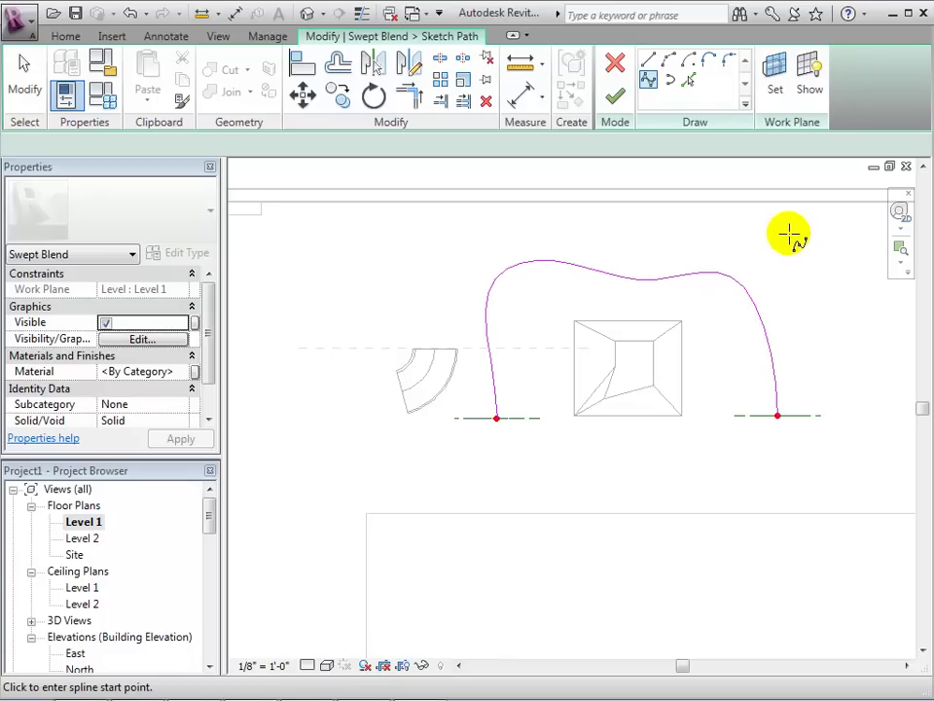
{"action": "left_click", "coordinate": [614, 97]}
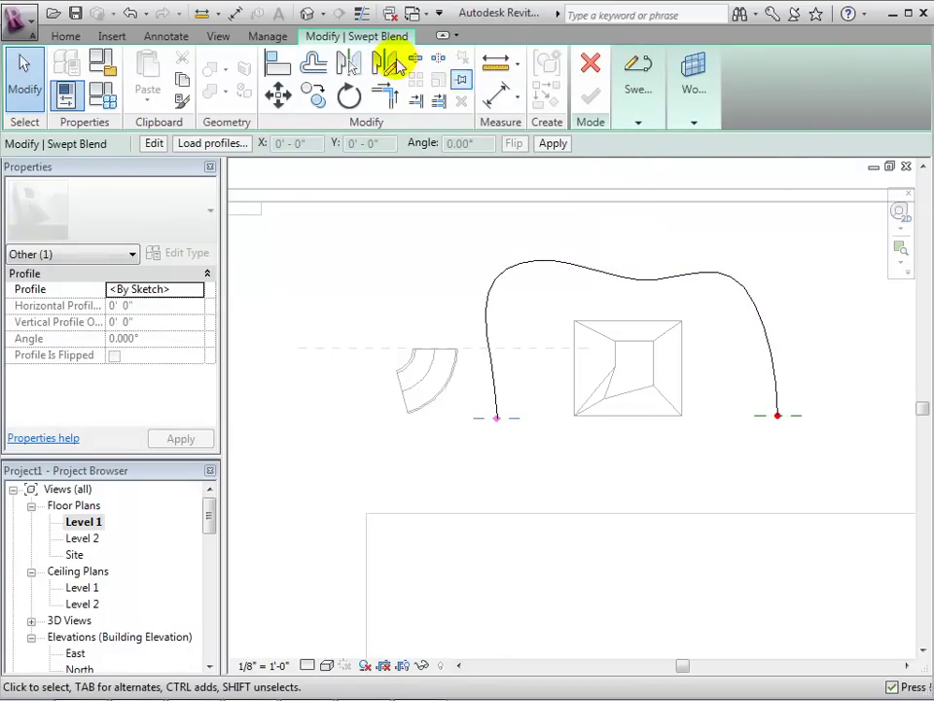
Step: Sketch Profile 1 at the path's west end as a rectangle about 2' 7" by 1' 10" in the front 3D view and finish it
{"action": "left_click", "coordinate": [305, 14]}
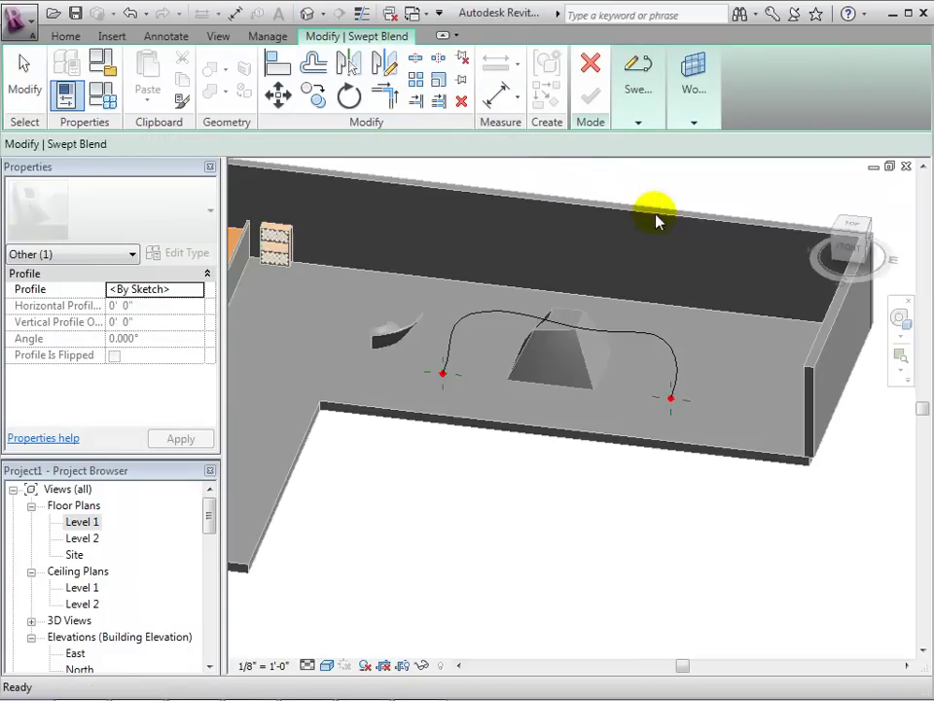
{"action": "left_click", "coordinate": [839, 241]}
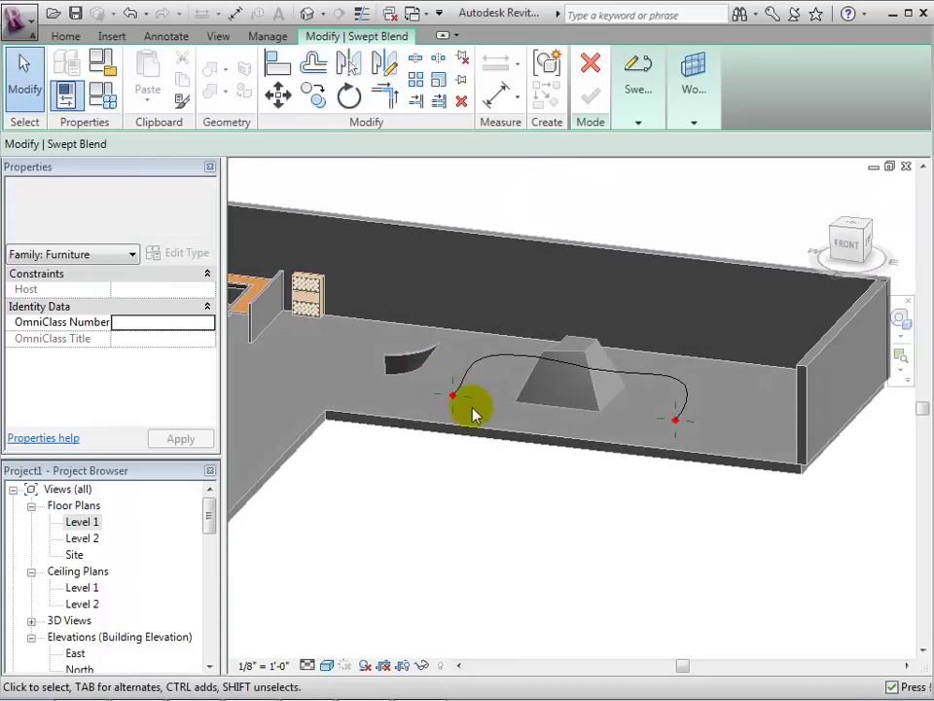
{"action": "left_click", "coordinate": [454, 402]}
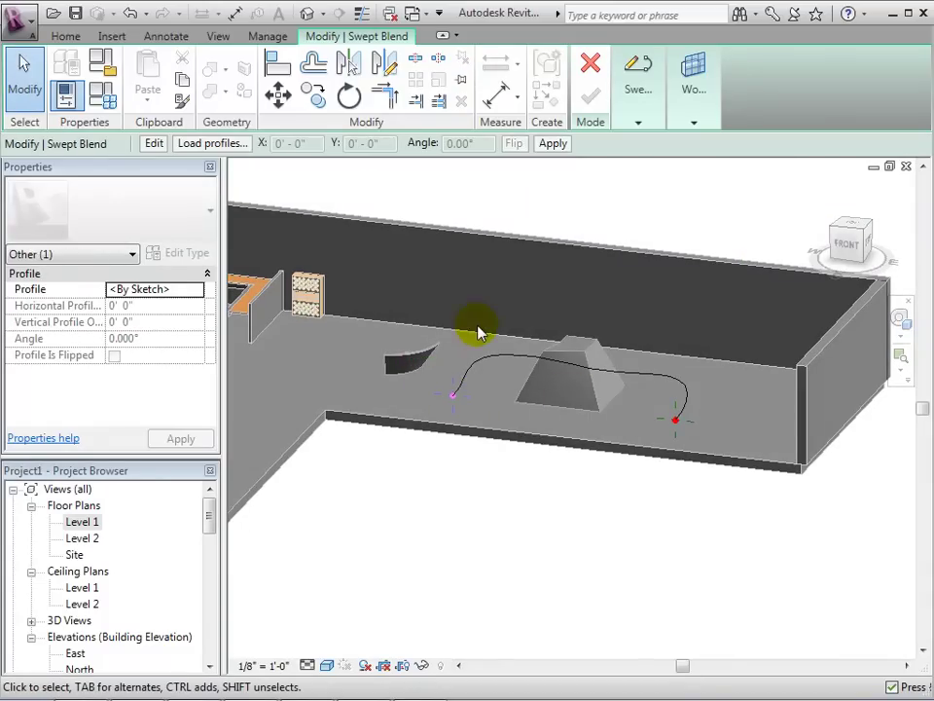
{"action": "left_click", "coordinate": [638, 123]}
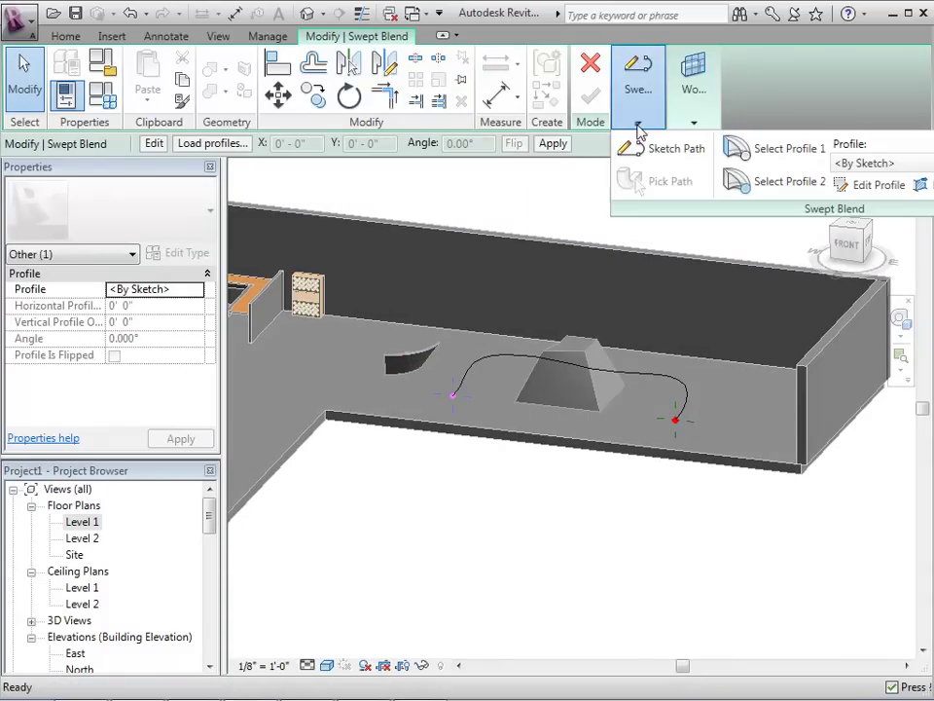
{"action": "left_click", "coordinate": [837, 185]}
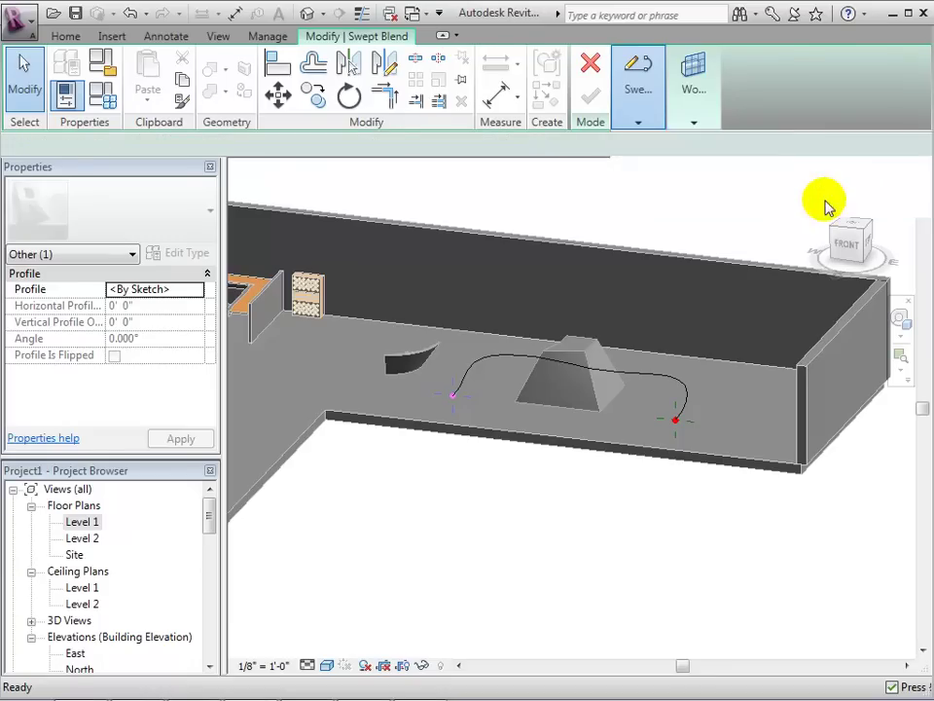
{"action": "left_click", "coordinate": [848, 243]}
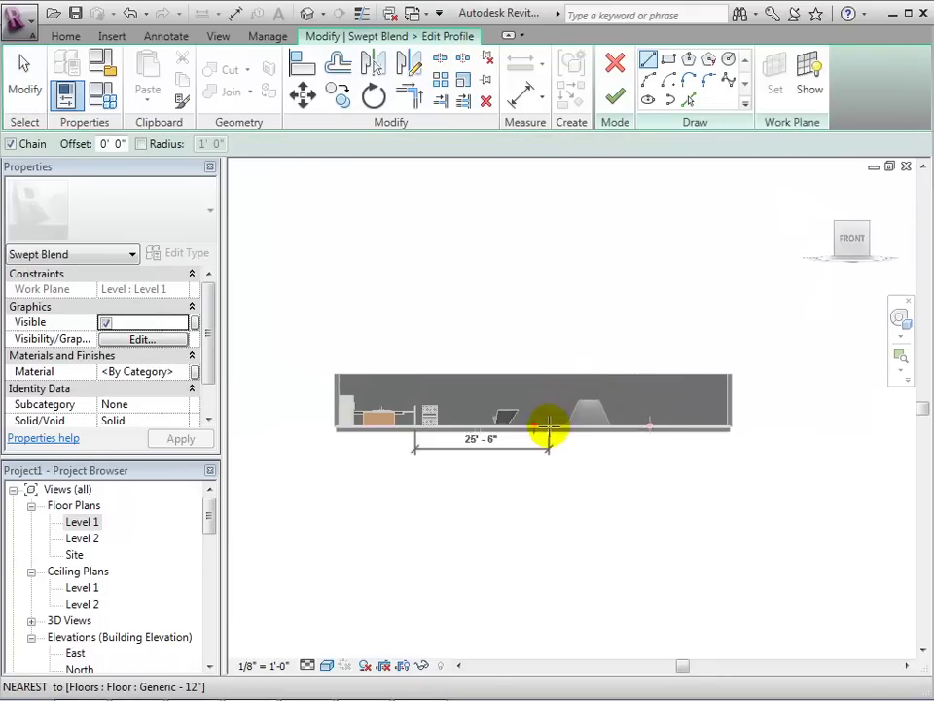
{"action": "scroll", "coordinate": [565, 443], "scroll_direction": "up", "scroll_amount": 5}
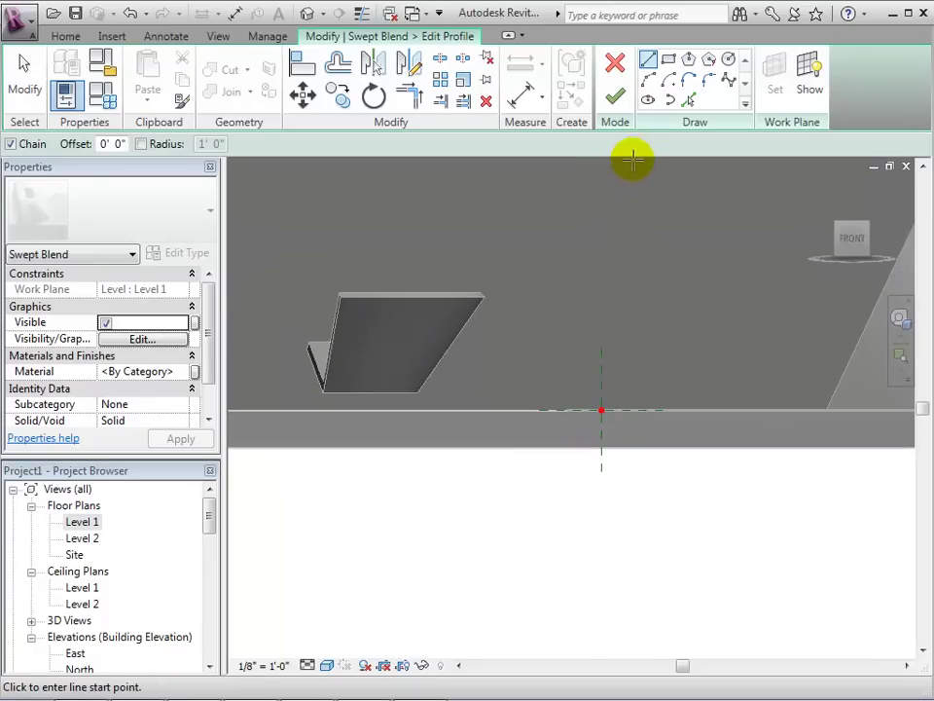
{"action": "left_click", "coordinate": [669, 60]}
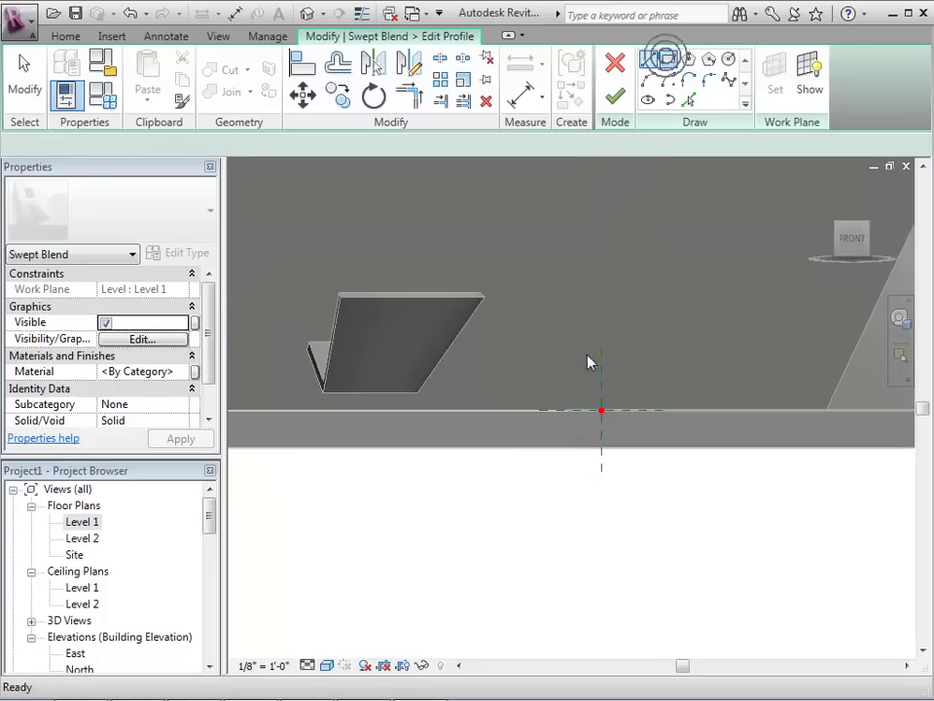
{"action": "left_click", "coordinate": [655, 409]}
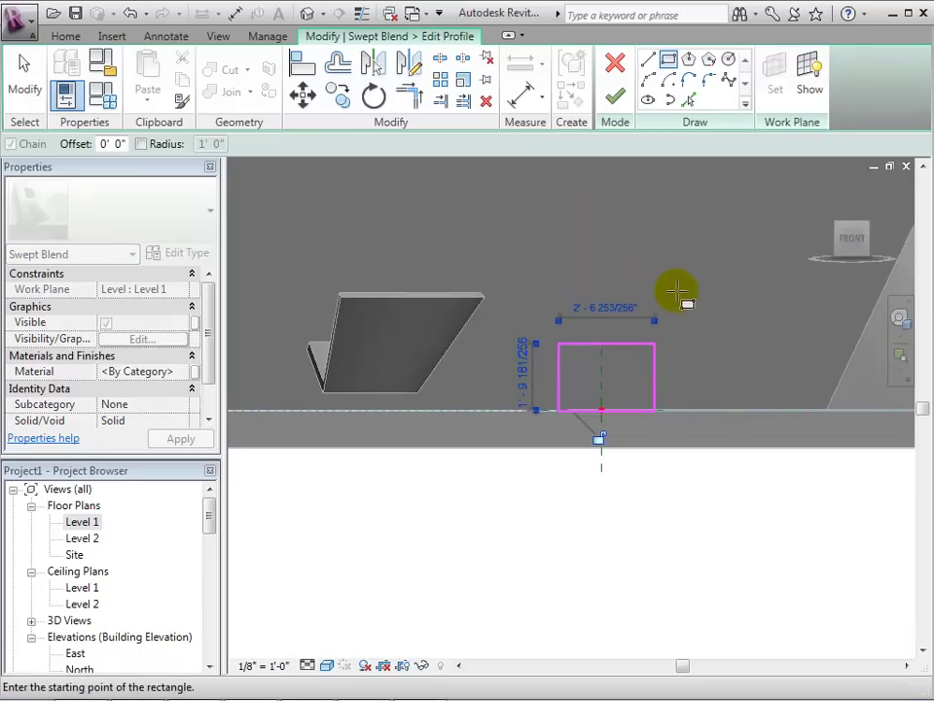
{"action": "left_click", "coordinate": [613, 100]}
Step: Select Profile 2 at the path's east end and open its sketch for editing
{"action": "scroll", "coordinate": [734, 382], "scroll_direction": "down", "scroll_amount": 3}
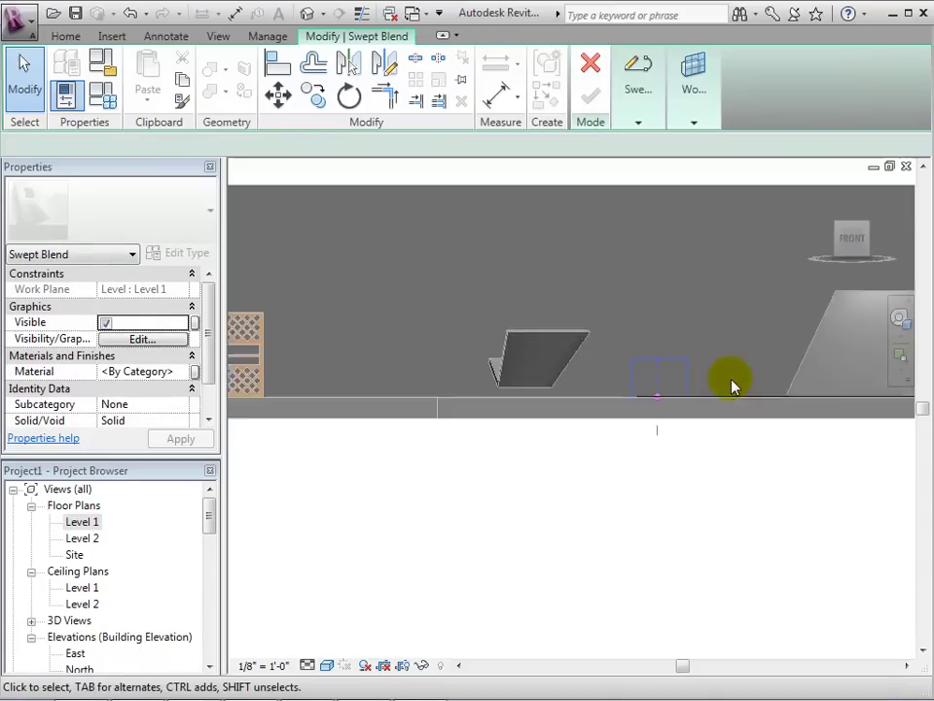
{"action": "middle_click_drag", "start_coordinate": [766, 467], "coordinate": [564, 495]}
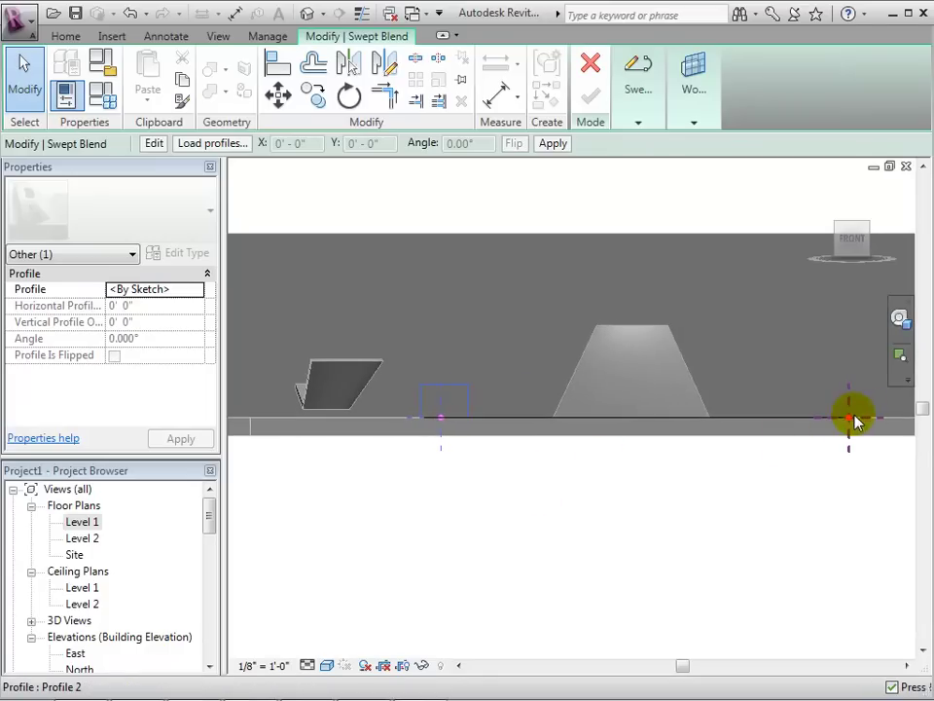
{"action": "left_click", "coordinate": [850, 426]}
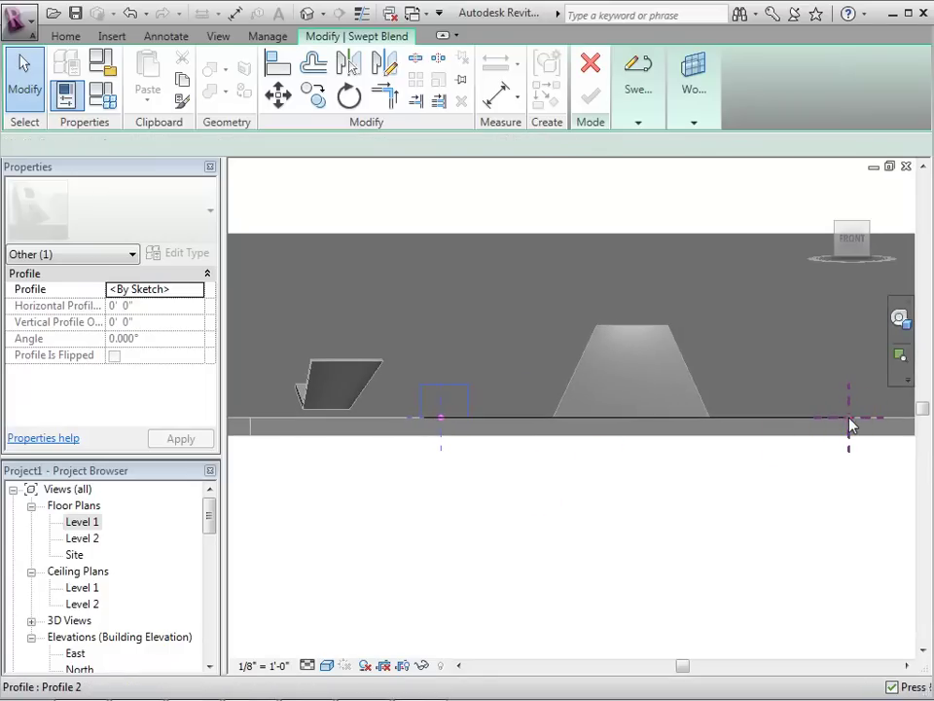
{"action": "left_click", "coordinate": [639, 125]}
{"action": "left_click", "coordinate": [881, 184]}
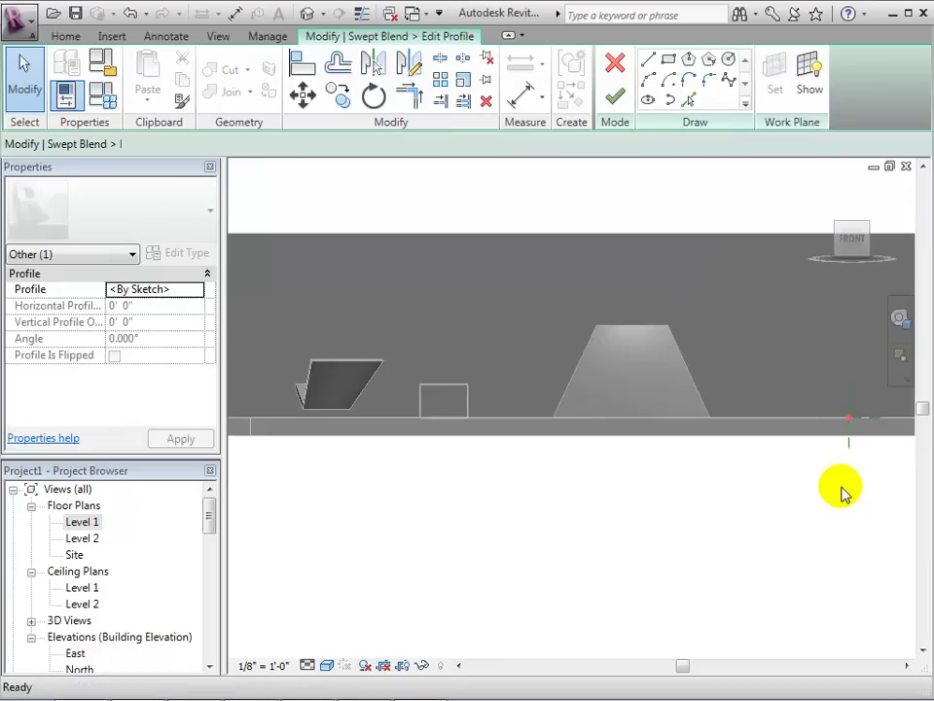
{"action": "mouse_move", "coordinate": [694, 489]}
{"action": "middle_mouse_down"}
{"action": "mouse_move", "coordinate": [652, 506]}
{"action": "mouse_move", "coordinate": [630, 458]}
{"action": "mouse_move", "coordinate": [648, 406]}
{"action": "middle_mouse_up"}
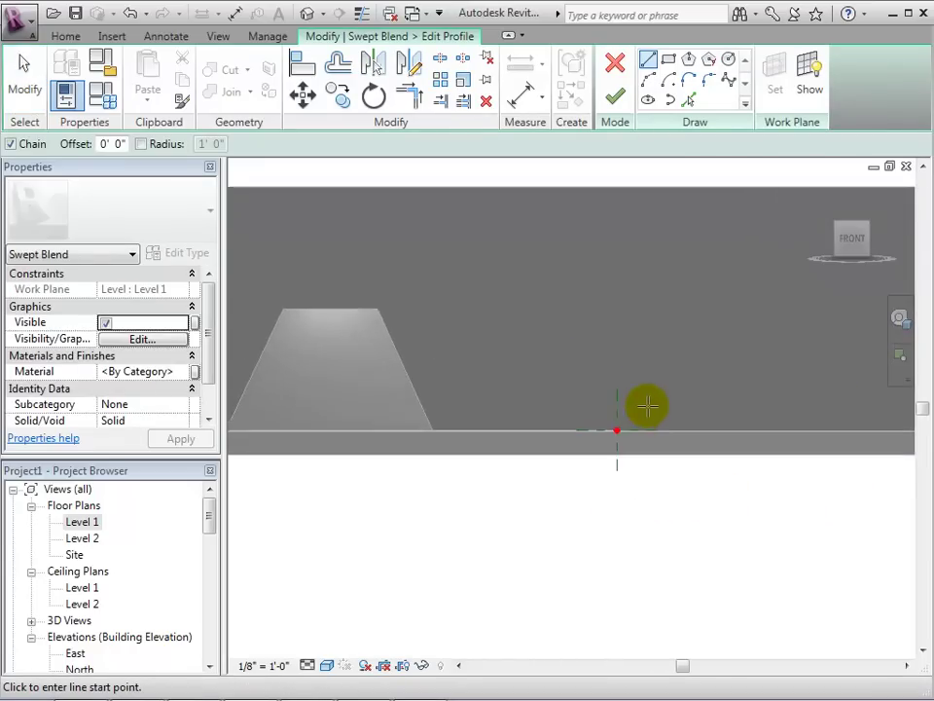
{"action": "scroll", "coordinate": [650, 408], "scroll_direction": "up", "scroll_amount": 3}
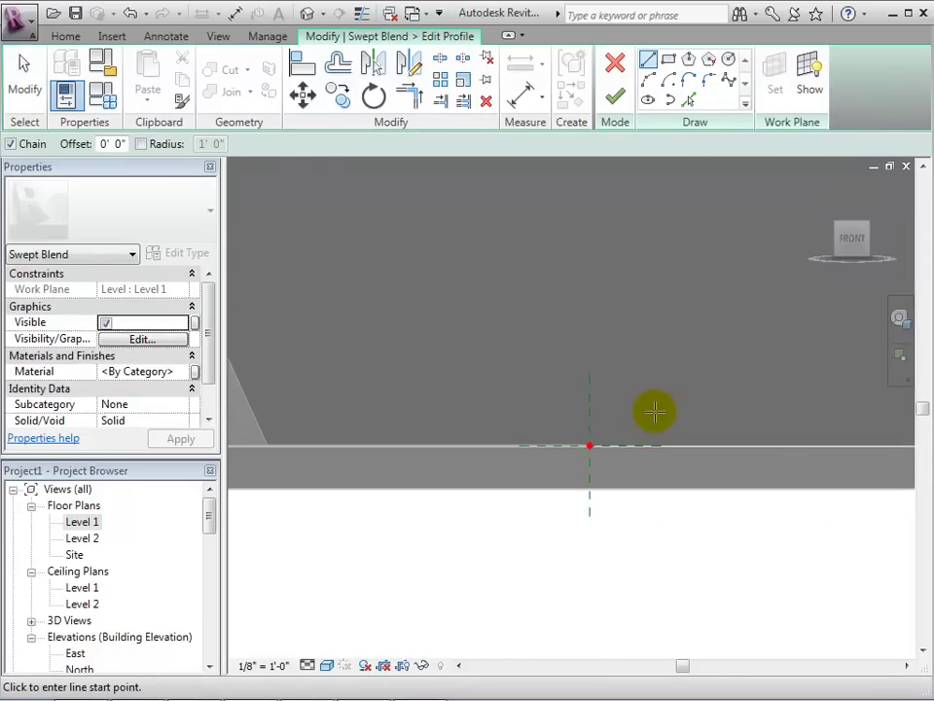
Step: Sketch Profile 2 as an irregular pentagon with its base on the path plane, west side about 1' 5", east side about 1' 3", and finish it
{"action": "left_click", "coordinate": [650, 61]}
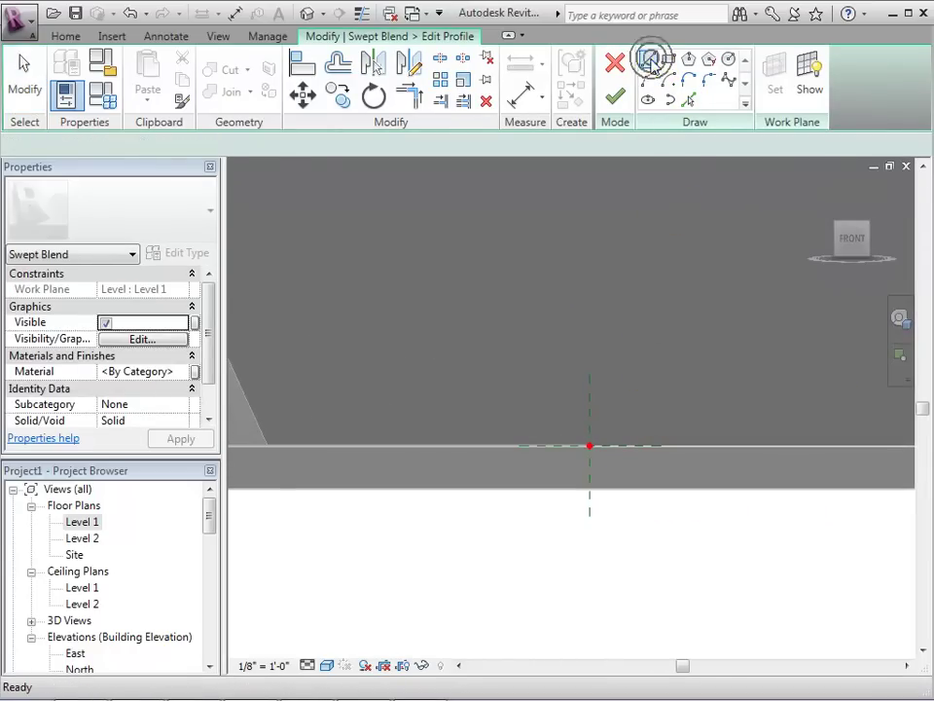
{"action": "left_click", "coordinate": [558, 446]}
{"action": "left_click", "coordinate": [534, 392]}
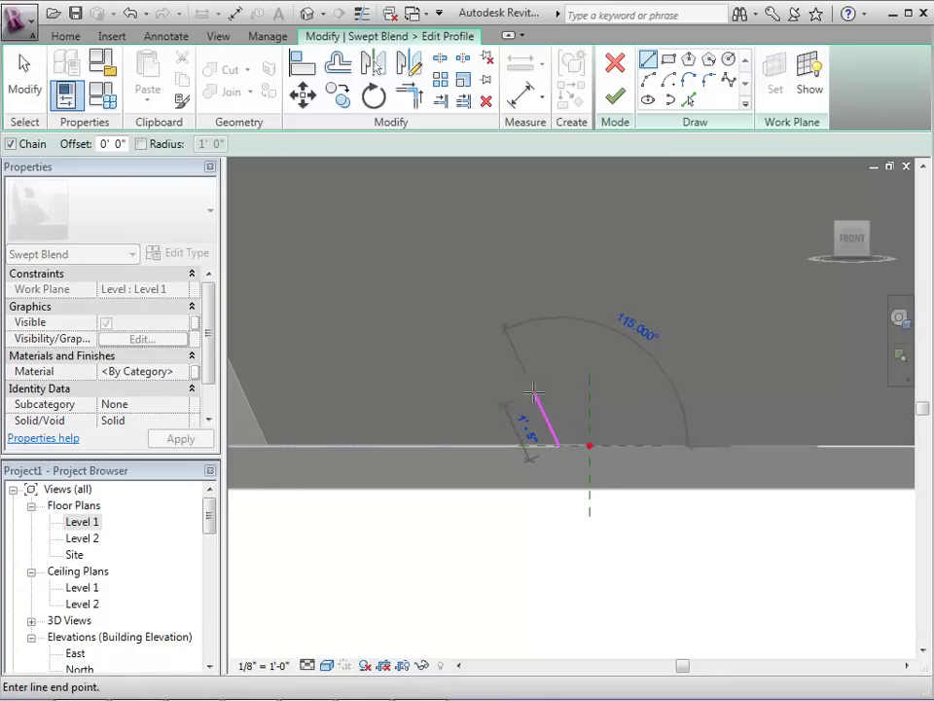
{"action": "left_click", "coordinate": [629, 365]}
{"action": "mouse_move", "coordinate": [647, 371]}
{"action": "left_mouse_down"}
{"action": "mouse_move", "coordinate": [590, 355]}
{"action": "mouse_move", "coordinate": [589, 362]}
{"action": "left_mouse_up"}
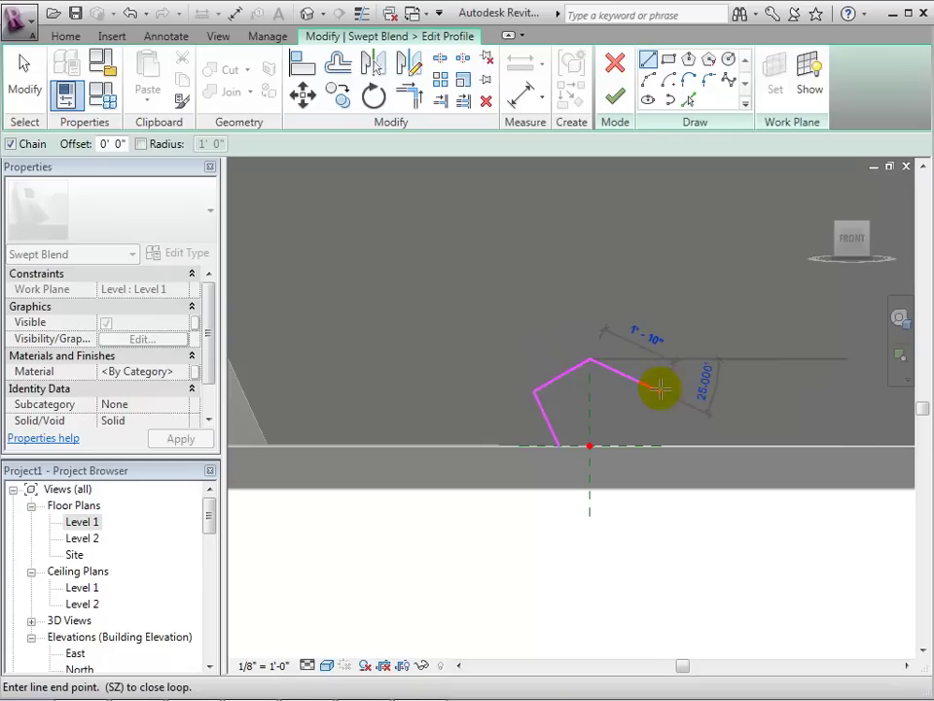
{"action": "left_click", "coordinate": [647, 384]}
{"action": "left_click", "coordinate": [637, 441]}
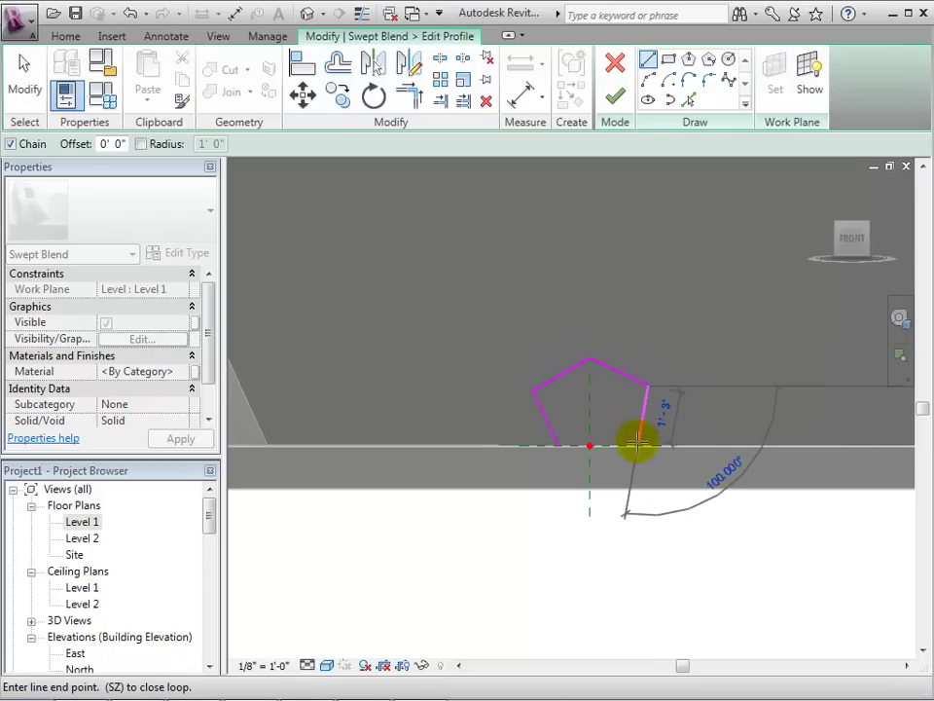
{"action": "left_click", "coordinate": [560, 442]}
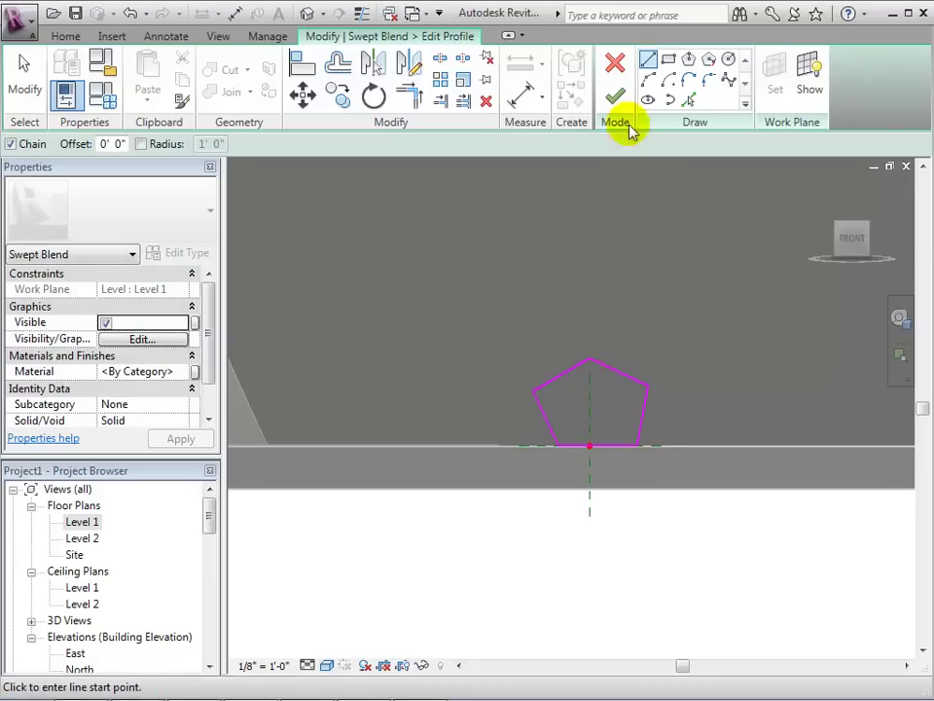
{"action": "left_click", "coordinate": [615, 98]}
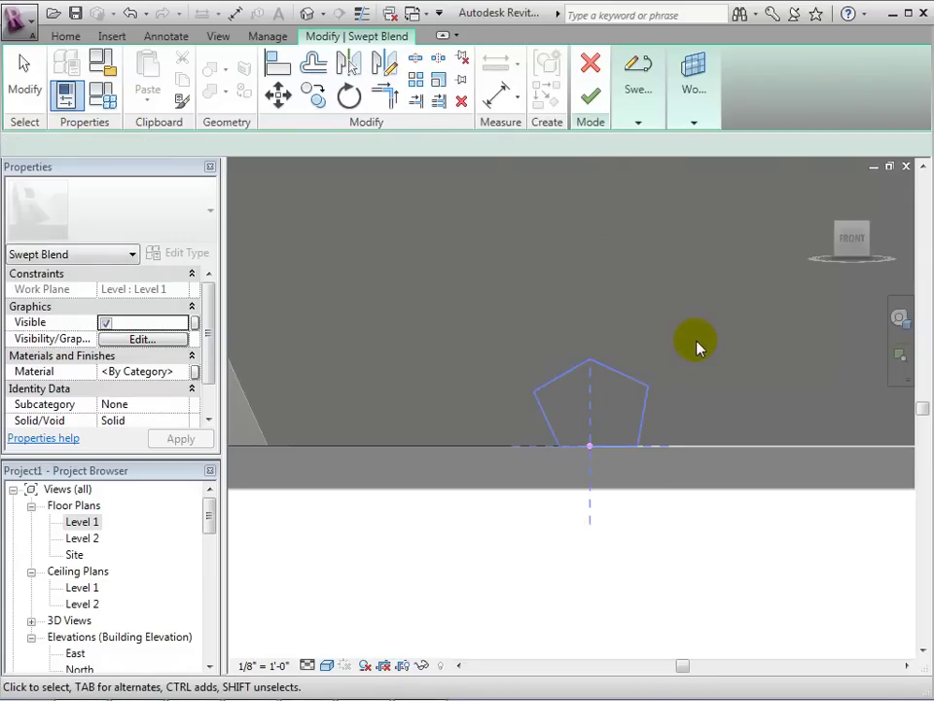
Step: Check the path and both profiles in a tilted 3D view and finish the swept blend
{"action": "scroll", "coordinate": [697, 348], "scroll_direction": "down", "scroll_amount": 3}
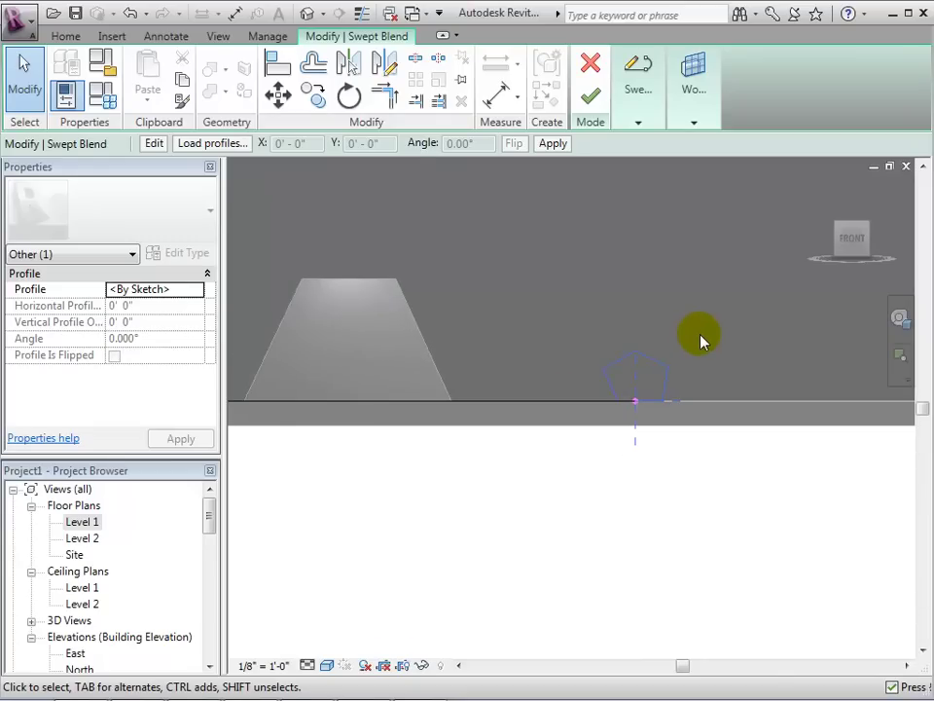
{"action": "left_click", "coordinate": [701, 339]}
{"action": "middle_click_drag", "start_coordinate": [696, 307], "coordinate": [829, 294]}
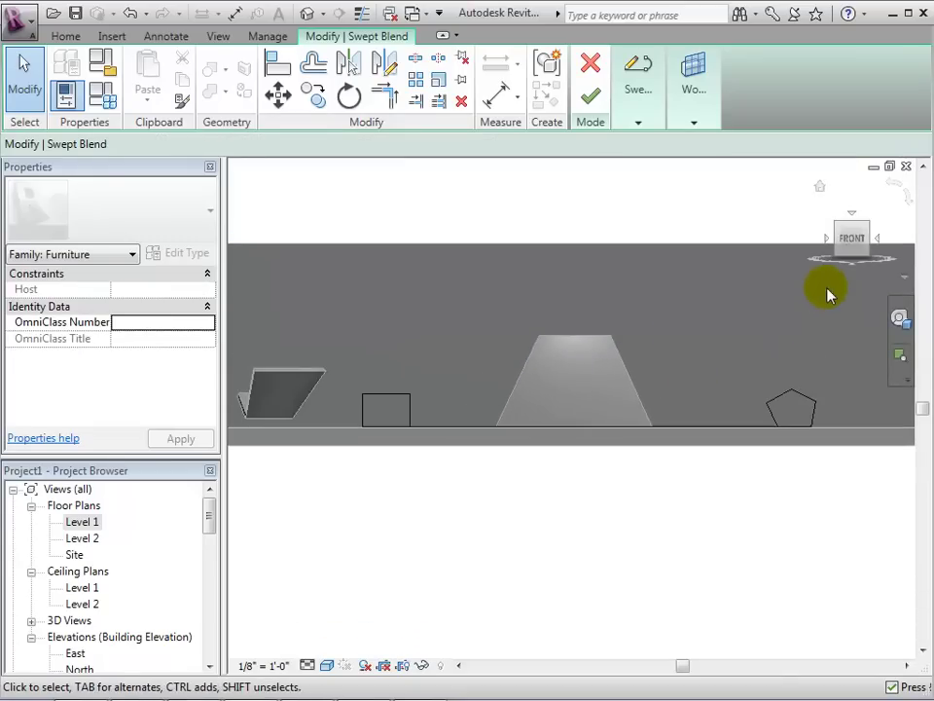
{"action": "left_click_drag", "start_coordinate": [845, 234], "coordinate": [834, 265]}
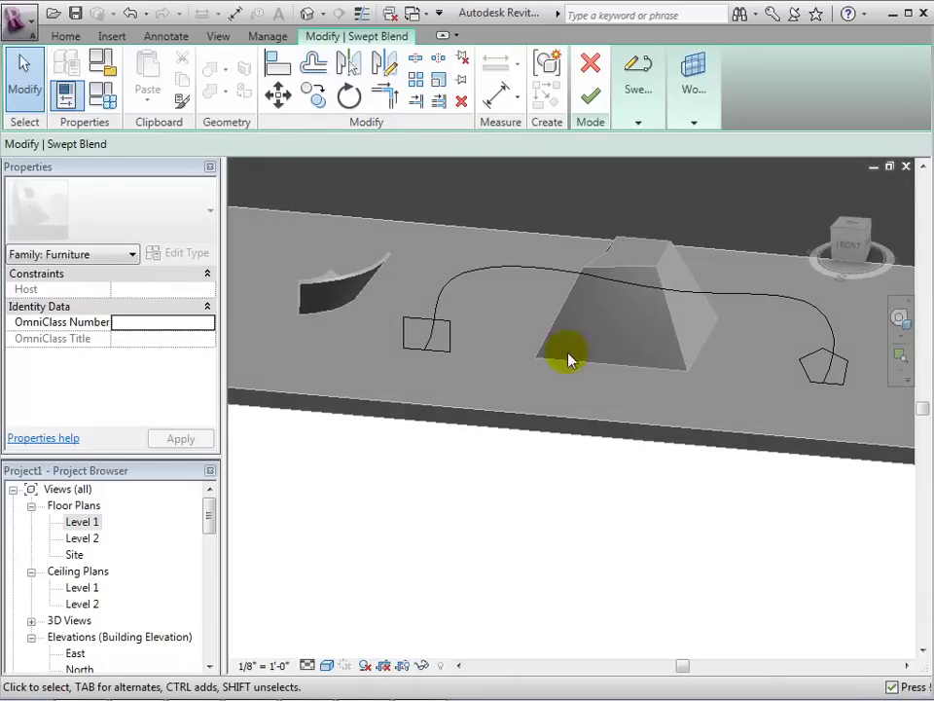
{"action": "middle_click_drag", "start_coordinate": [499, 370], "coordinate": [453, 381]}
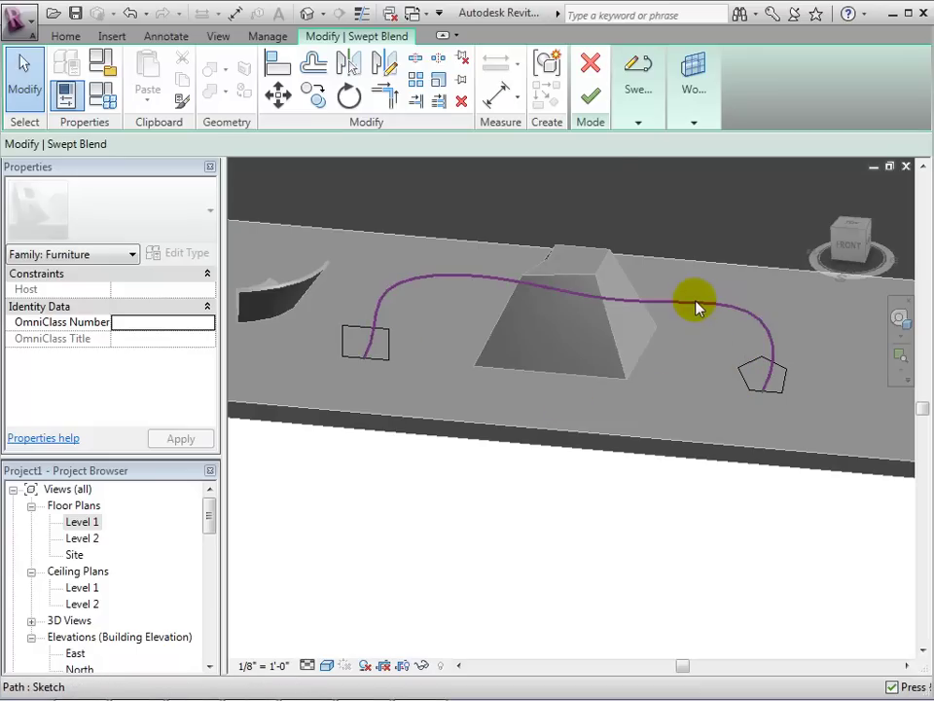
{"action": "left_click", "coordinate": [591, 99]}
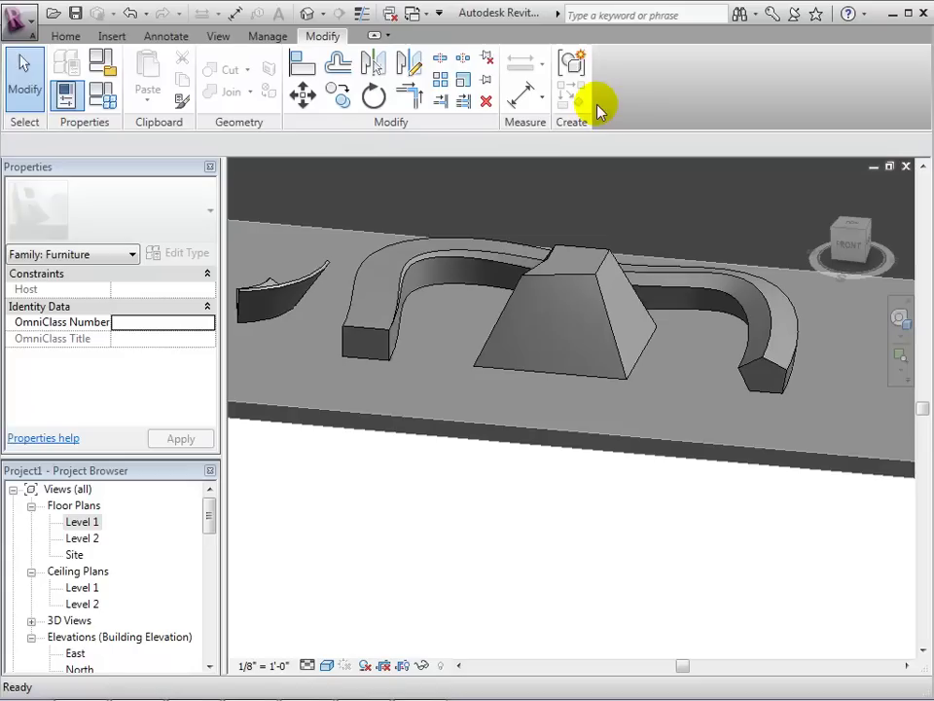
Step: Select the finished swept blend, review its material and identity properties, and deselect it
{"action": "left_click", "coordinate": [678, 383]}
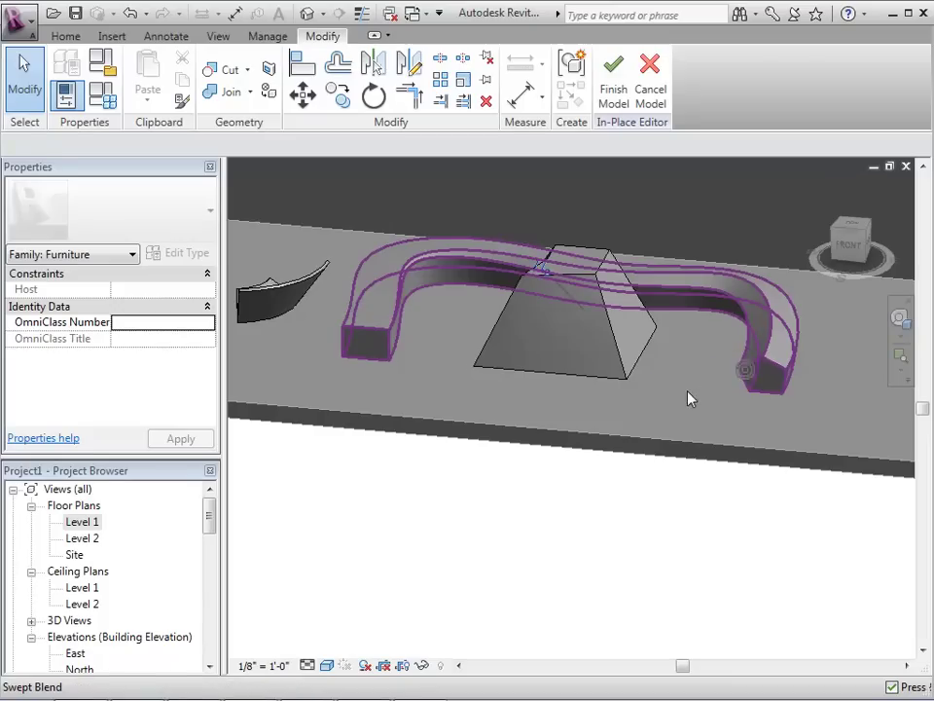
{"action": "left_click", "coordinate": [688, 398]}
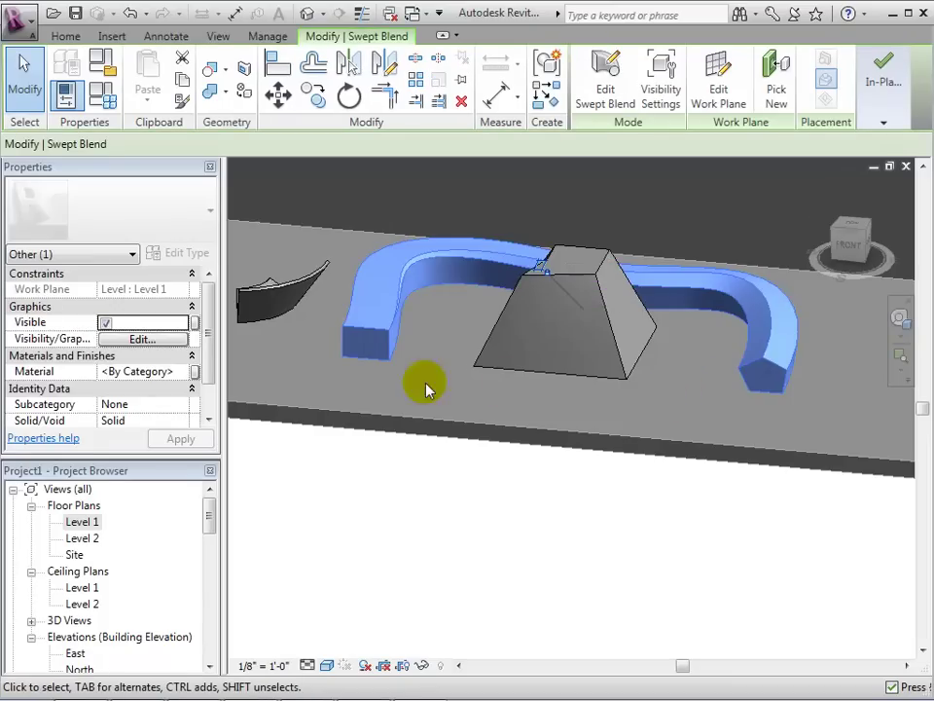
{"action": "left_click", "coordinate": [209, 303]}
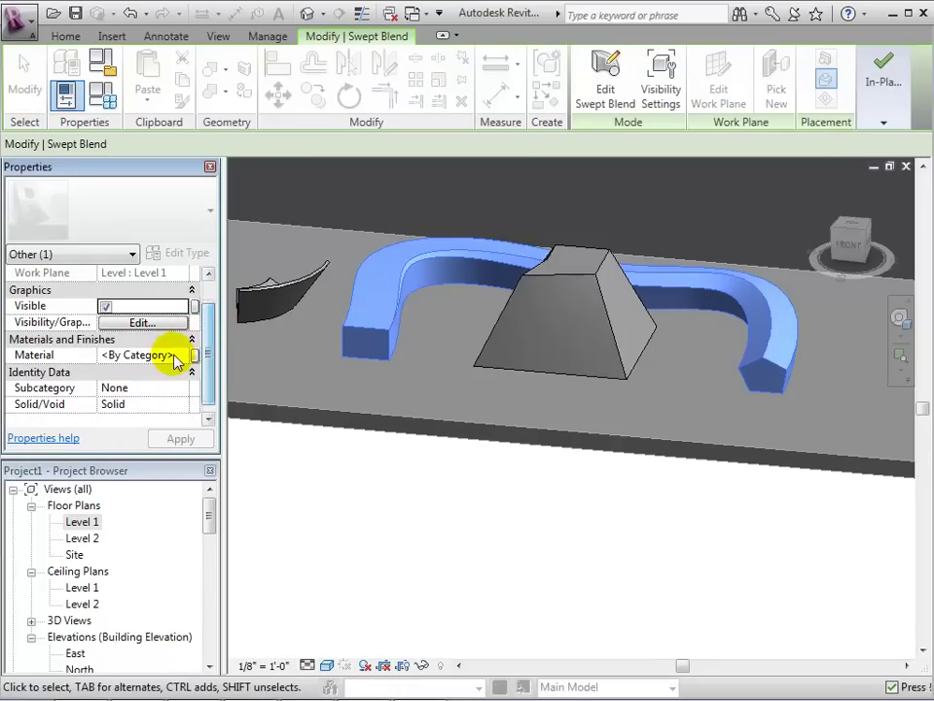
{"action": "left_click", "coordinate": [416, 381]}
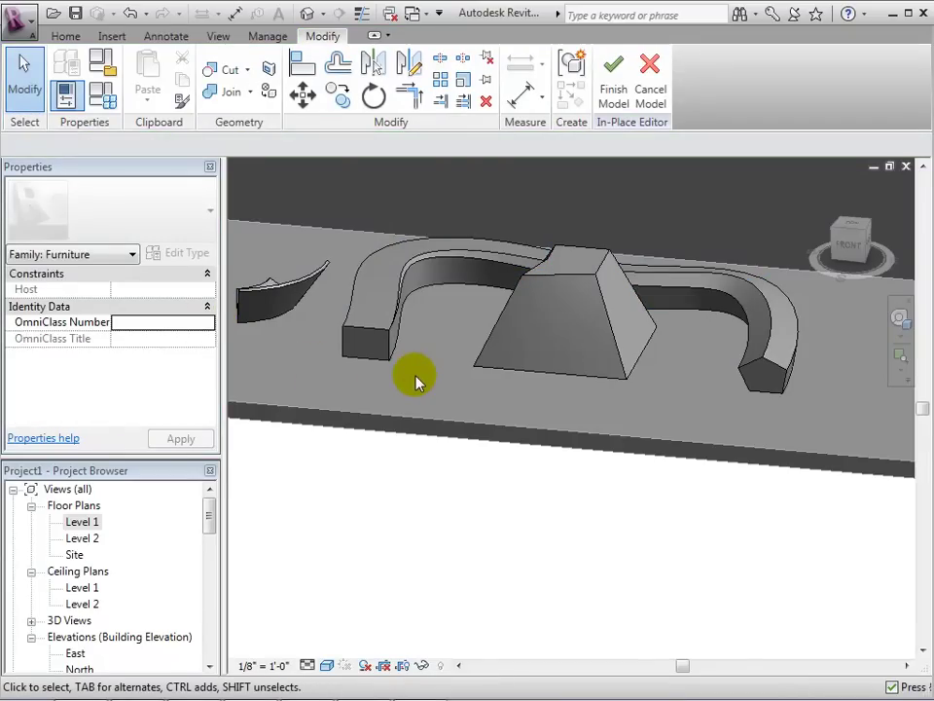